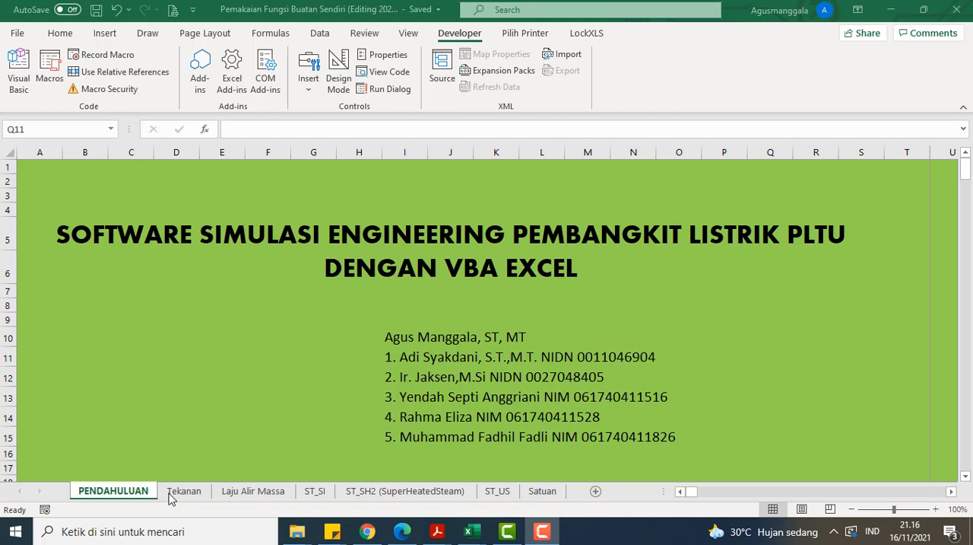
Step: Open the Tekanan pressure conversion sheet and set the Nilai value in B1 to 1
left_click(194, 489)
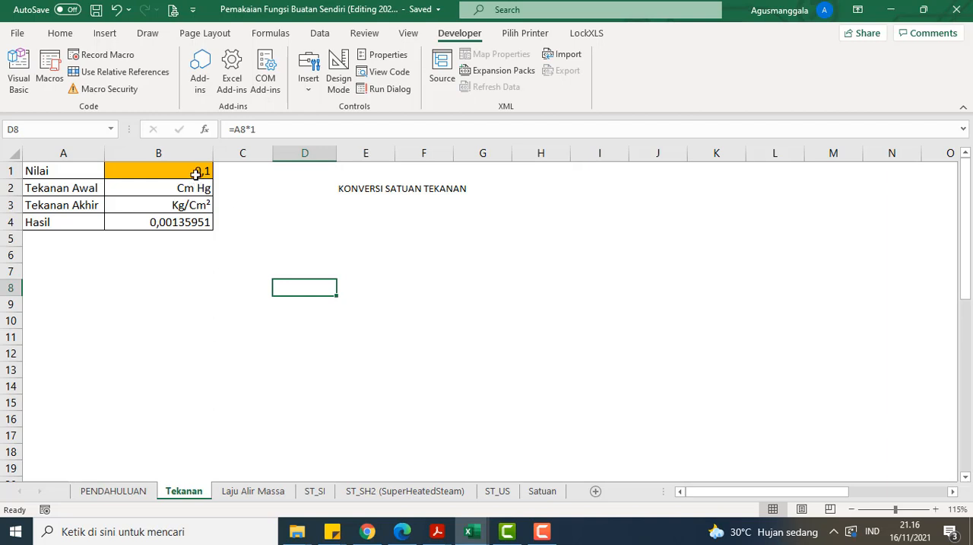
left_click(148, 493)
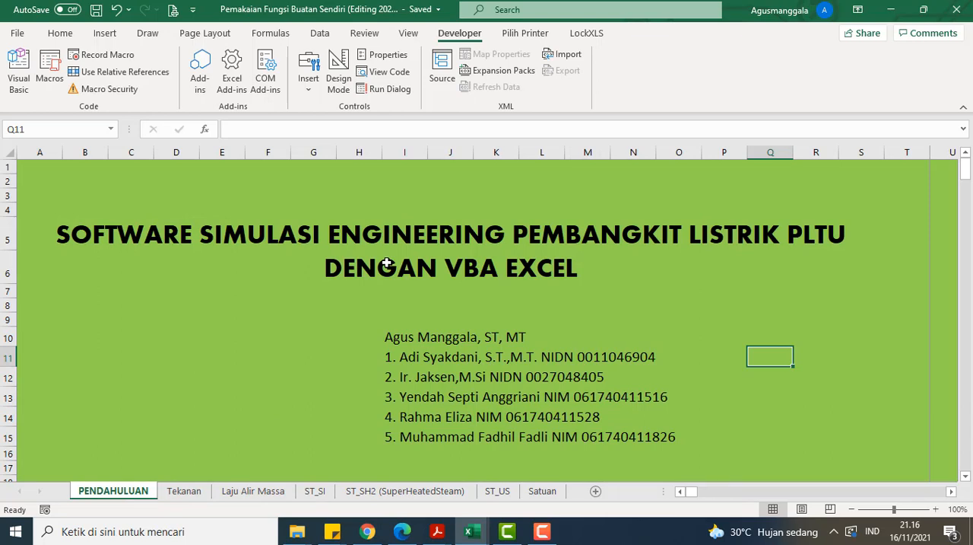
left_click(190, 490)
left_click(202, 170)
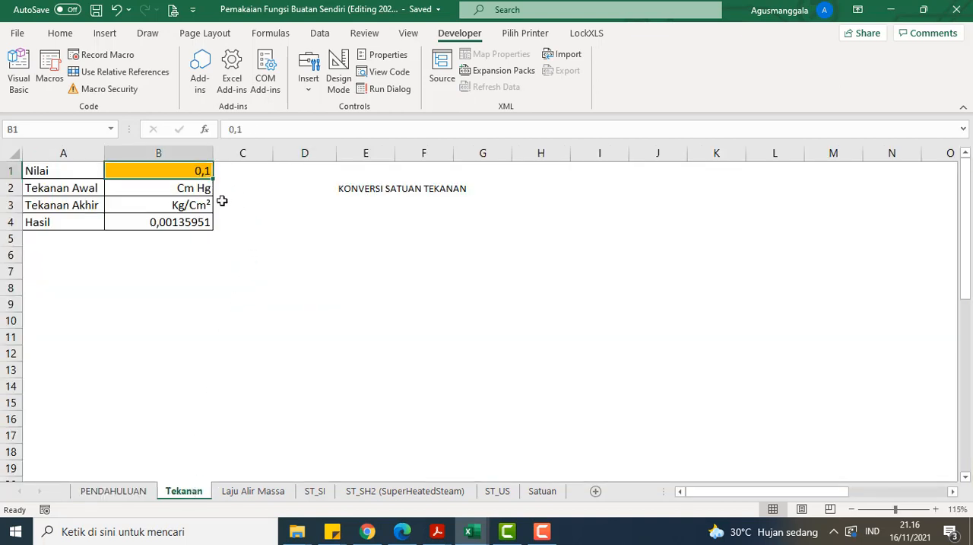
type("1")
key("ctrl+Return")
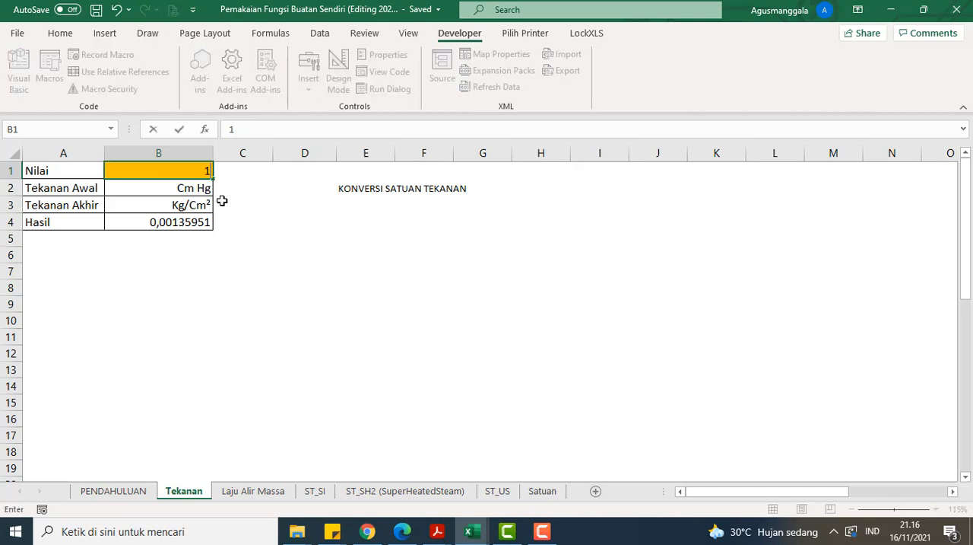
Step: Set the initial pressure unit (Tekanan Awal) in B2 to Bar
left_click(209, 187)
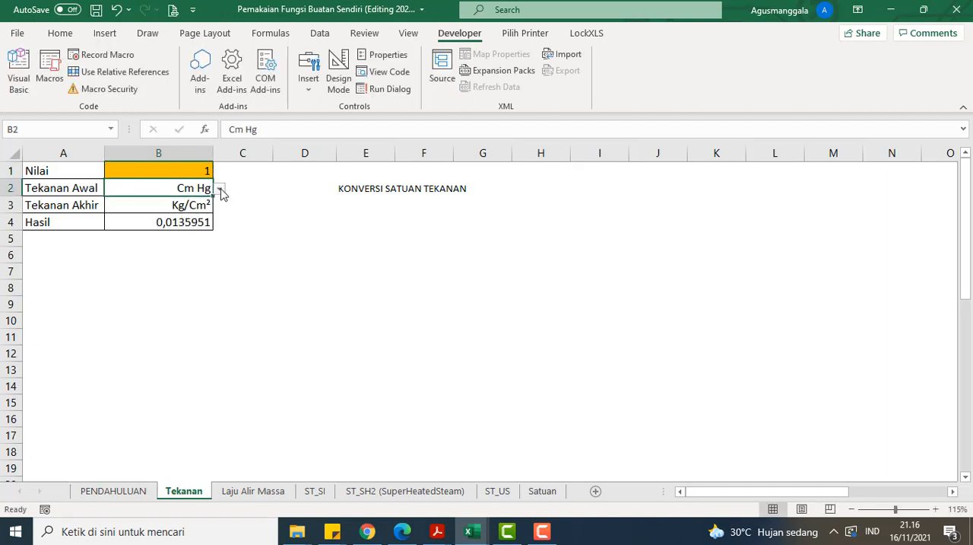
left_click(219, 188)
scroll(200, 222, "up", 1)
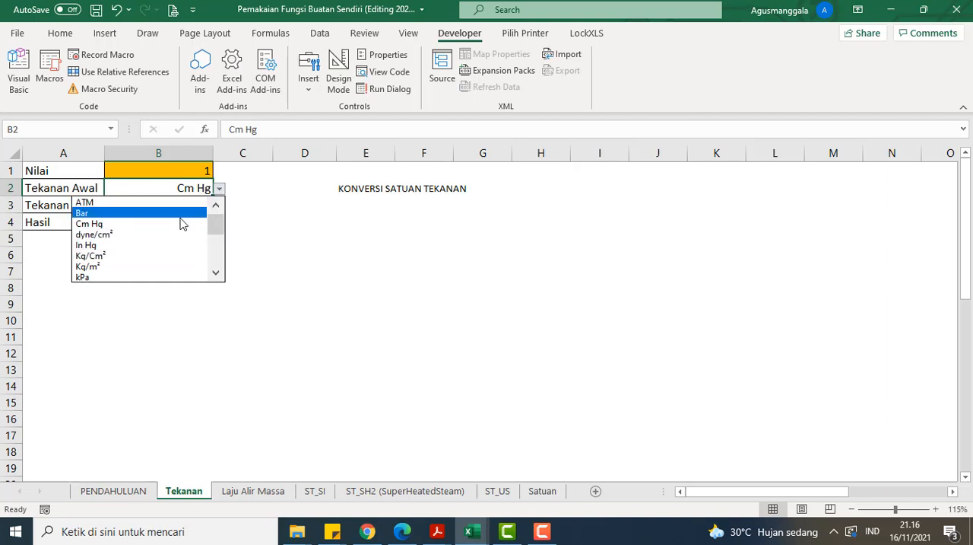
left_click(198, 203)
Step: Set the final pressure unit (Tekanan Akhir) in B3 to psi and check the Hasil cell
left_click(198, 203)
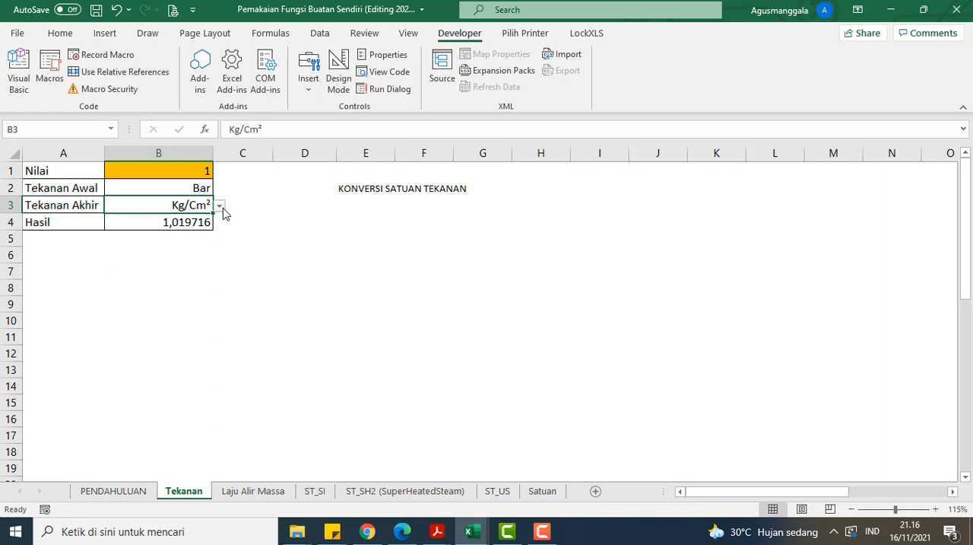
left_click(204, 221)
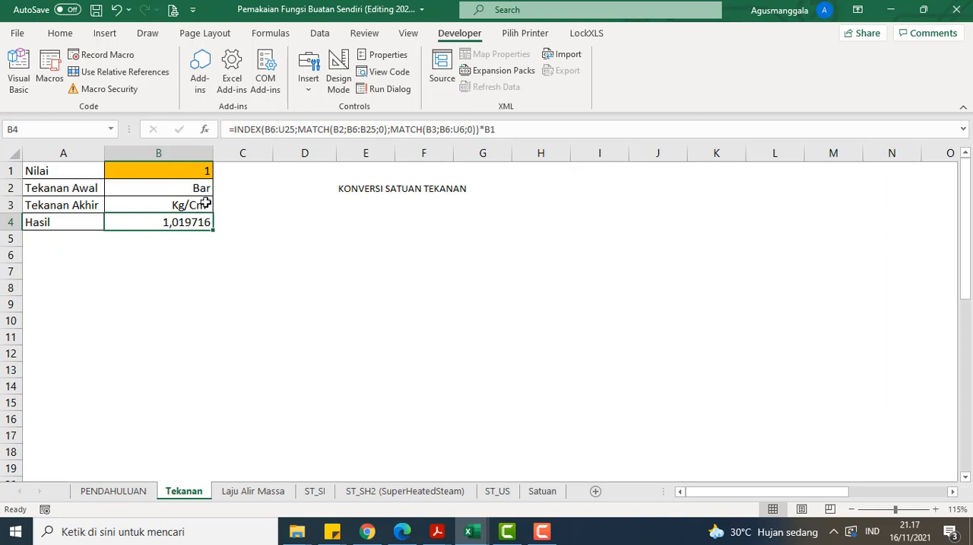
left_click(206, 204)
left_click(219, 206)
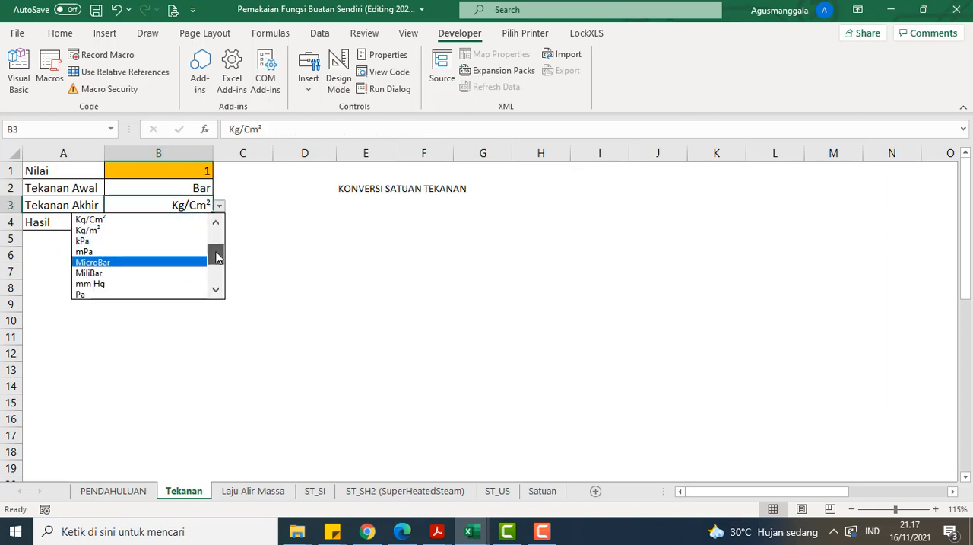
left_click_drag(217, 257, 216, 275)
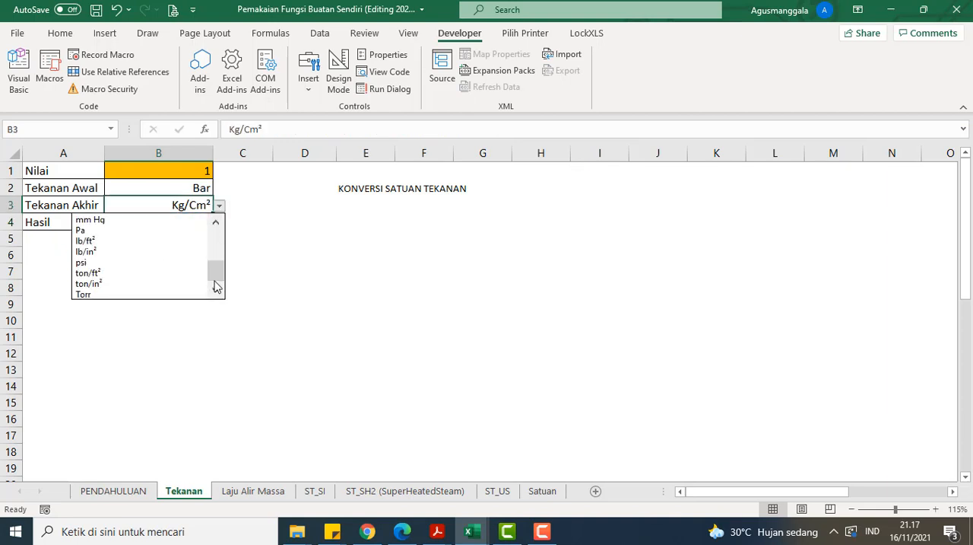
left_click(169, 262)
left_click(200, 221)
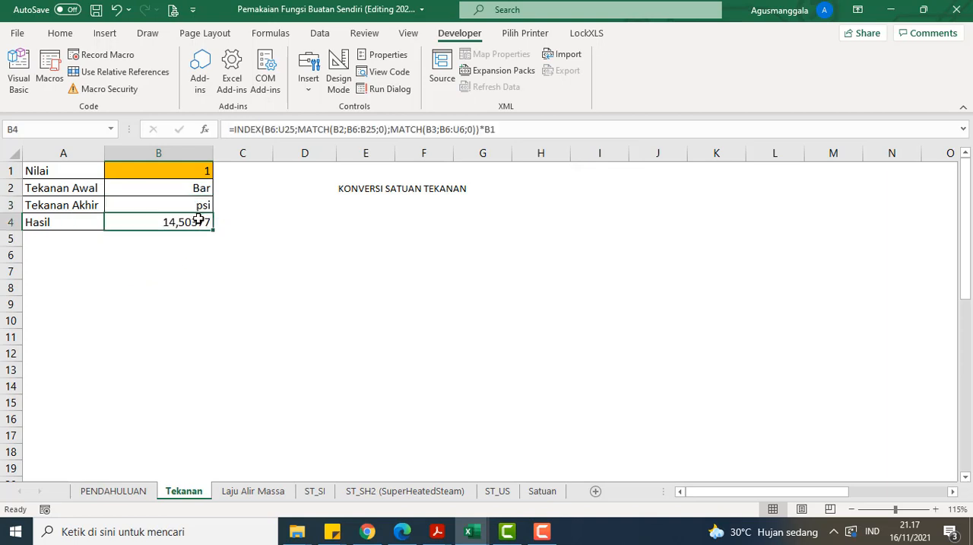
left_click(254, 228)
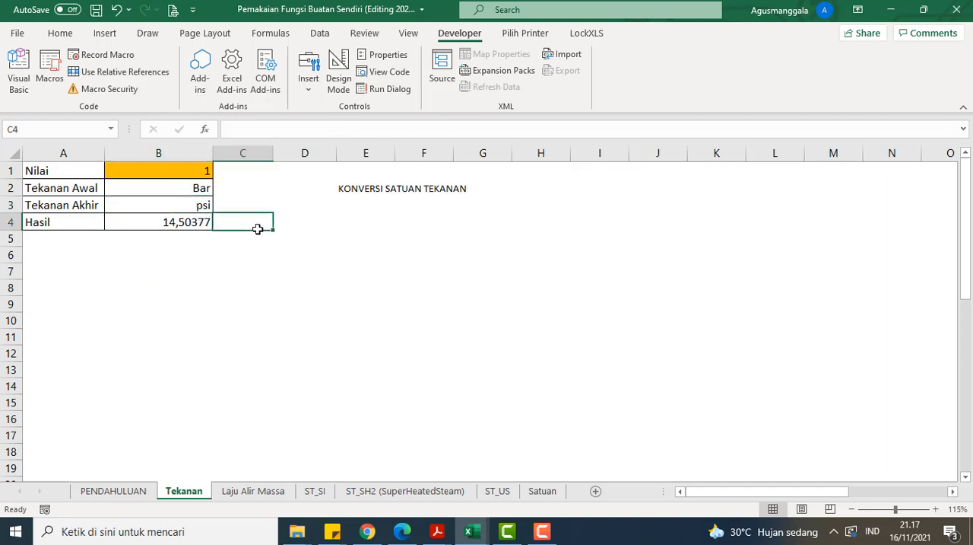
left_click(190, 222)
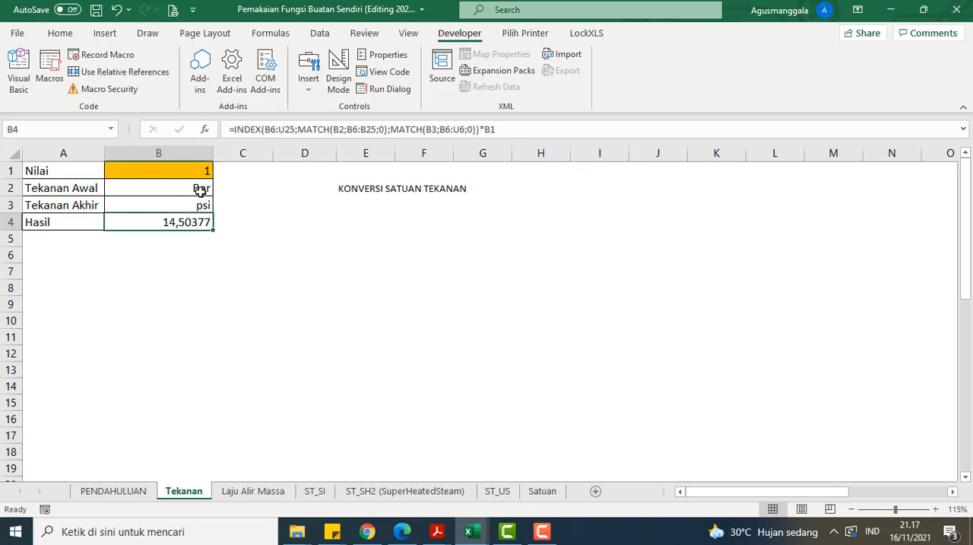
left_click_drag(227, 130, 519, 134)
type("=")
left_click(343, 206)
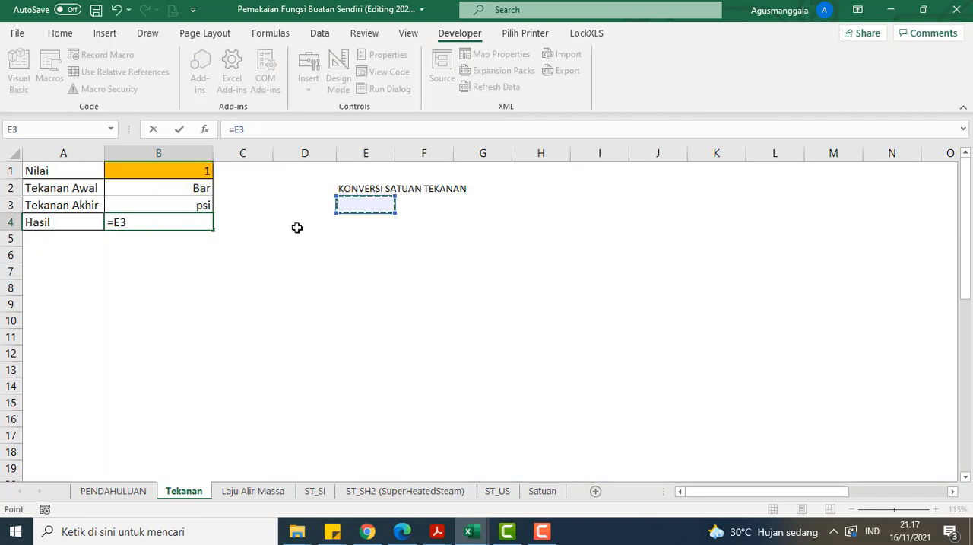
key("Escape")
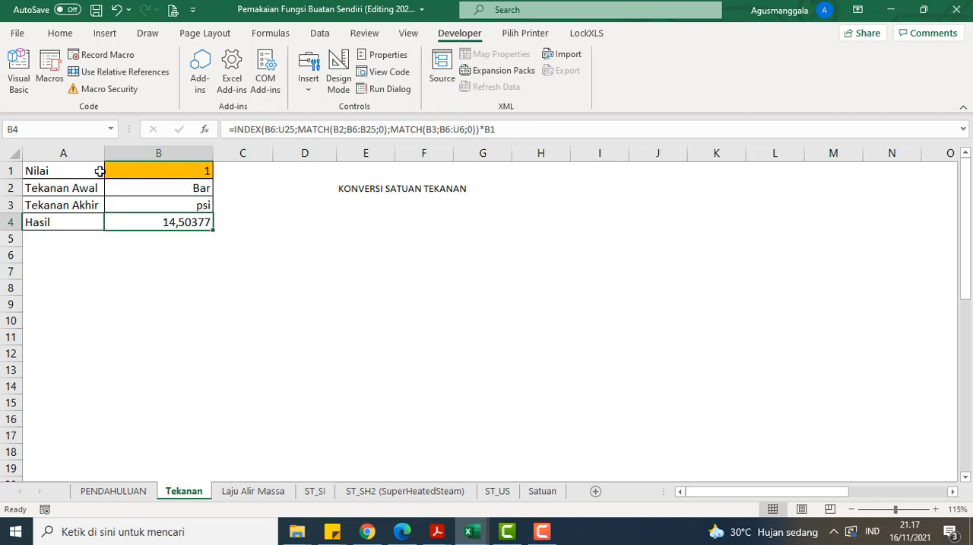
Step: Review the Tekanan Awal and Tekanan Akhir units and the Hasil formula in B4
left_click(194, 189)
left_click(199, 204)
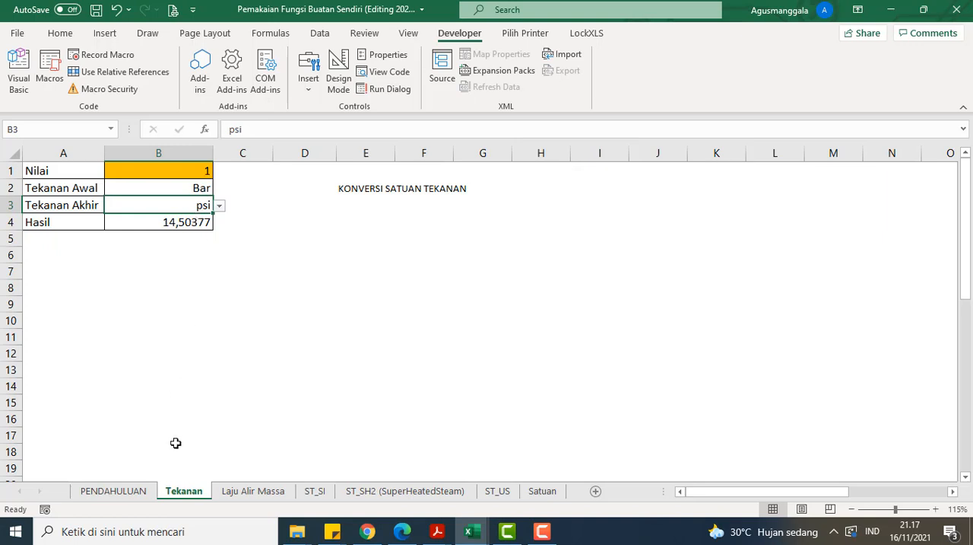
left_click(202, 222)
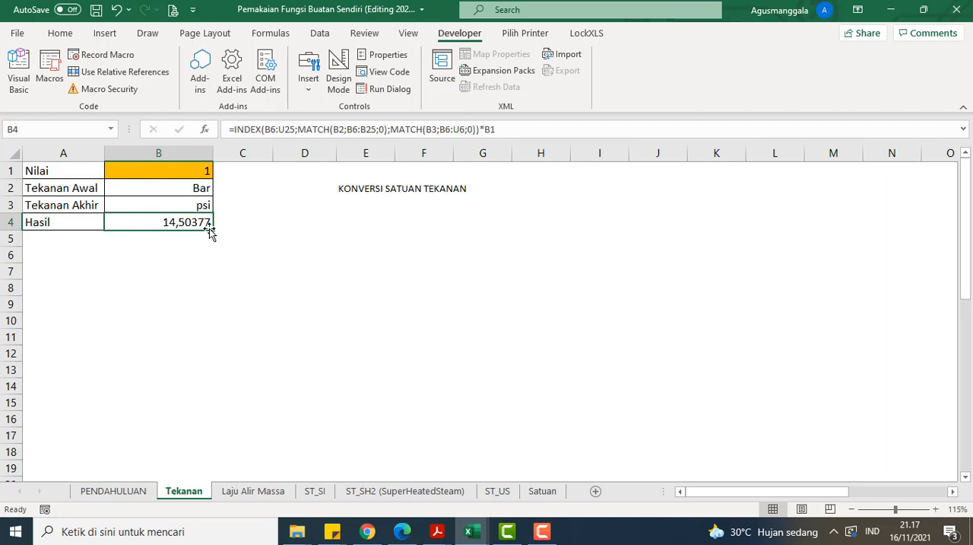
Step: Open the Laju Alir Massa sheet and set the initial unit (Satuan Awal) in B3 to lb/m
left_click(251, 491)
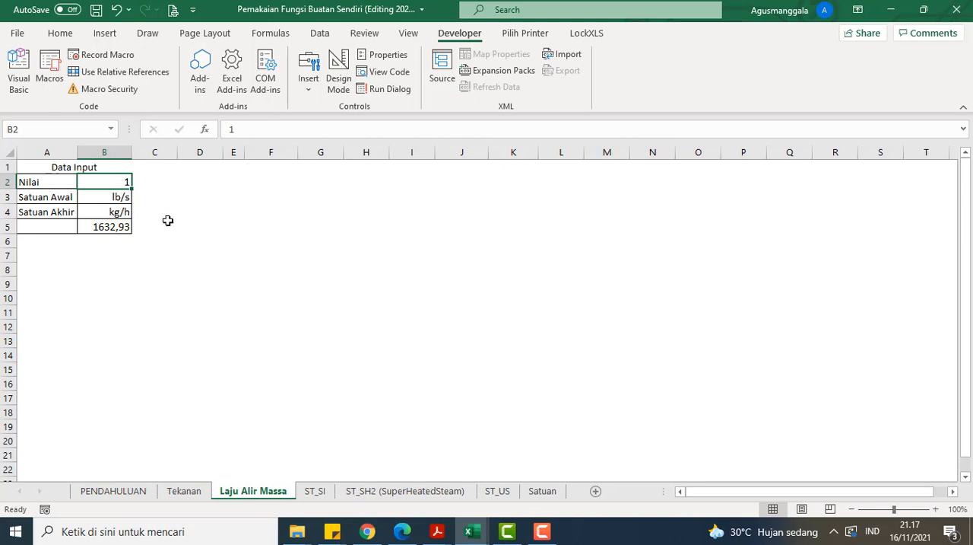
left_click(124, 196)
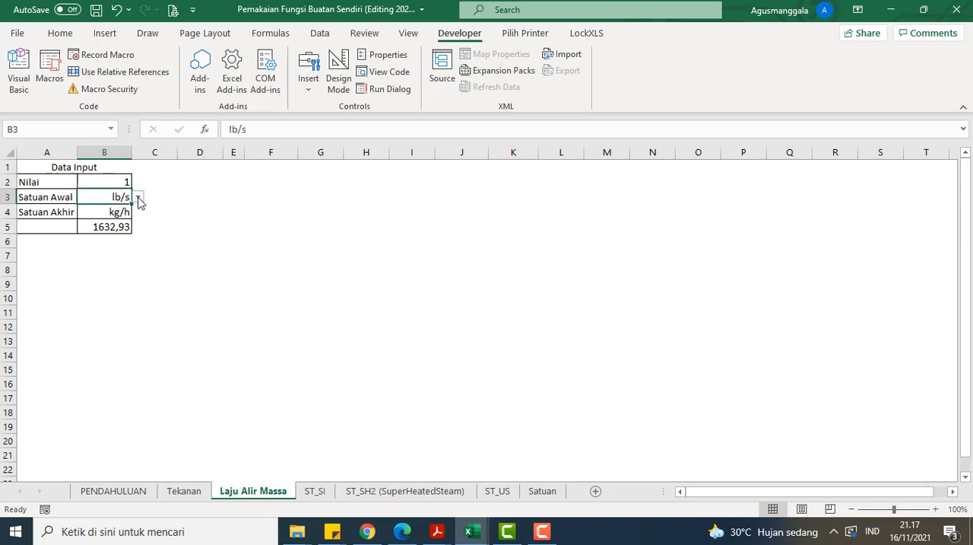
left_click(138, 198)
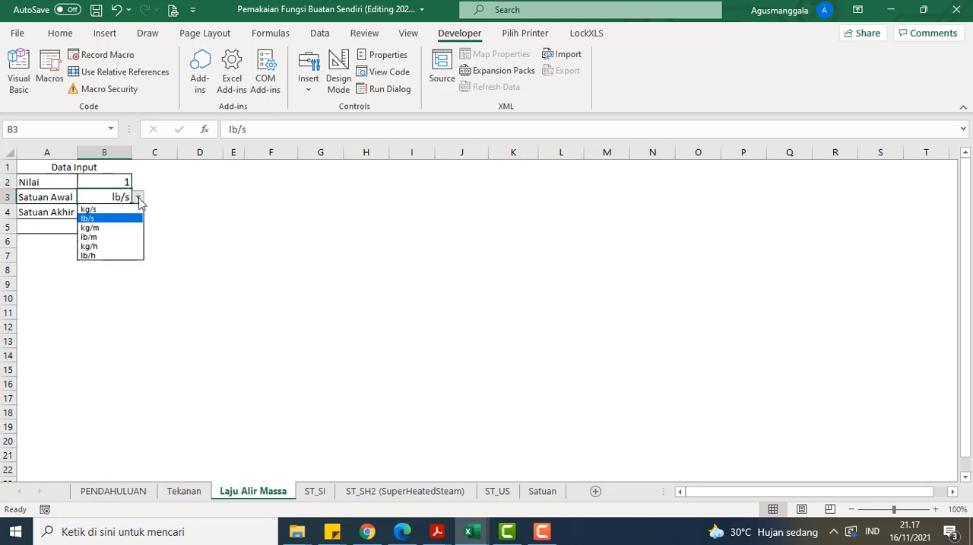
left_click(119, 244)
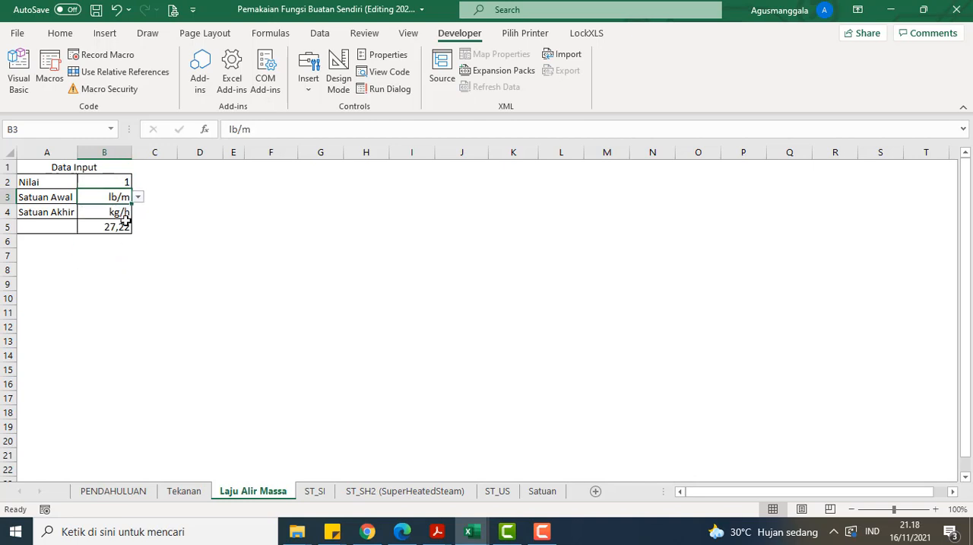
Step: Try kg/m and kg/s as the final mass flow unit (Satuan Akhir) in B4
left_click(125, 212)
left_click(138, 212)
left_click(122, 243)
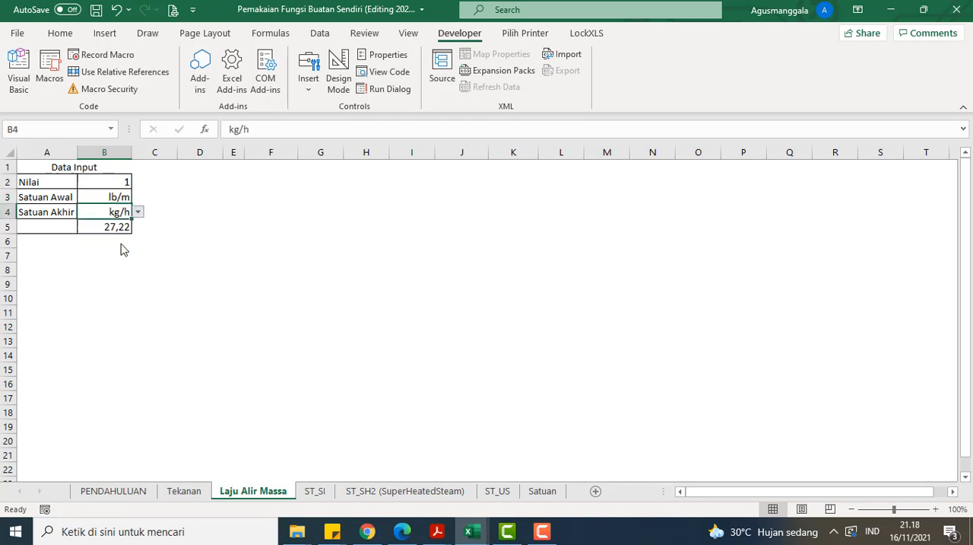
left_click(139, 213)
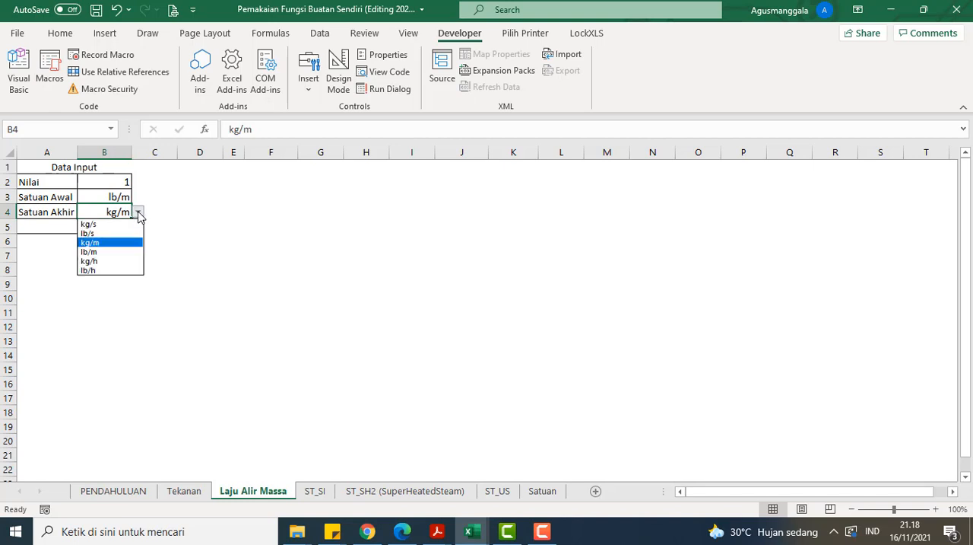
left_click(131, 224)
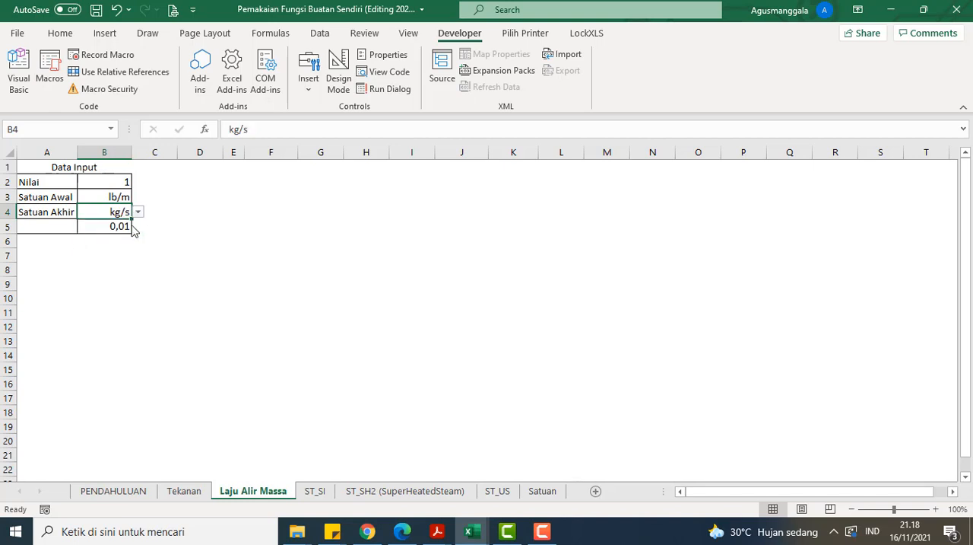
Step: Set up the mass flow conversion with kg/s as Satuan Awal and kg/h as Satuan Akhir
left_click(122, 196)
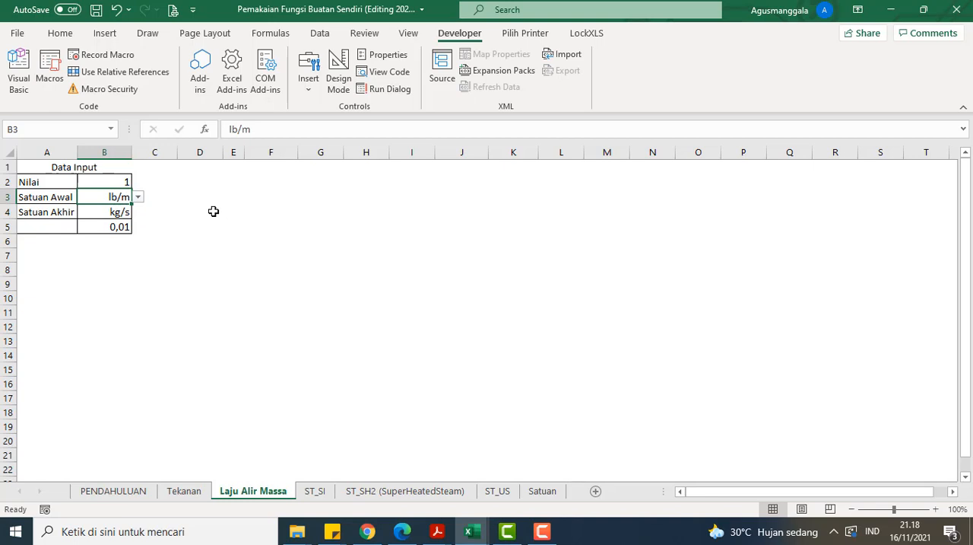
left_click(139, 198)
left_click(134, 210)
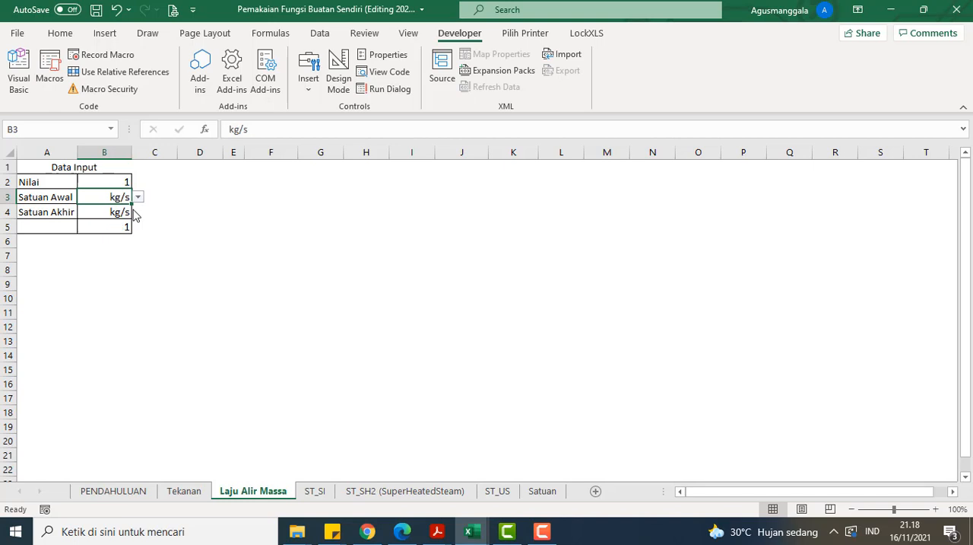
left_click(128, 214)
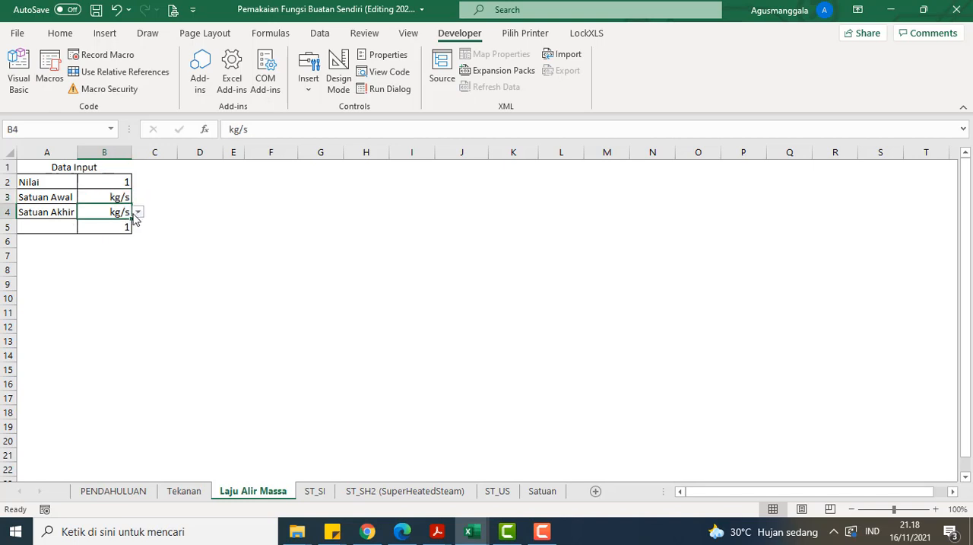
left_click(137, 212)
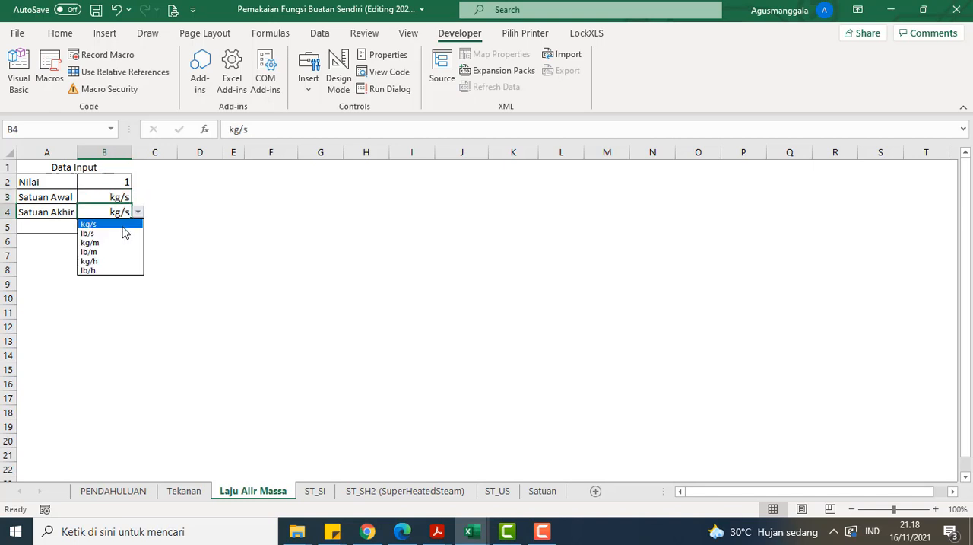
left_click(118, 261)
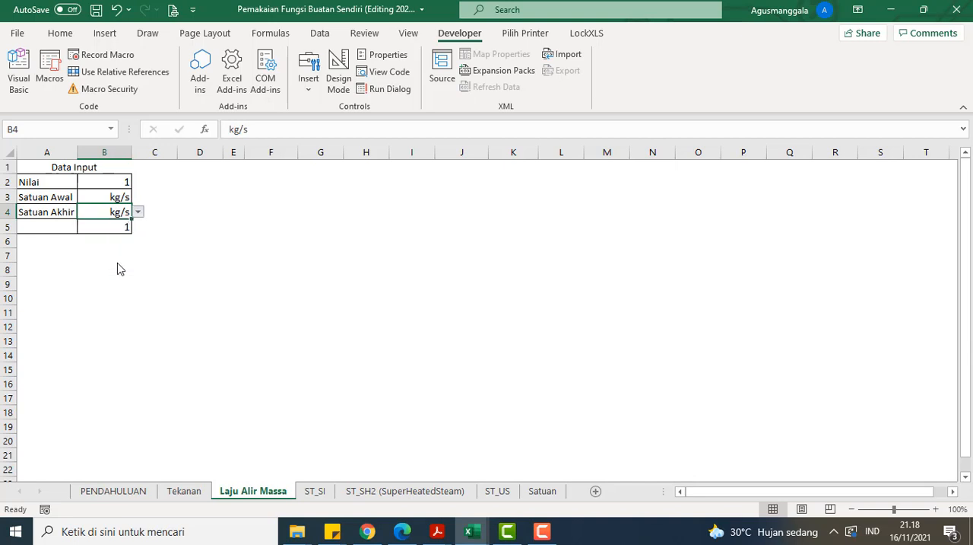
left_click(182, 238)
Step: Set the mass flow Nilai in B2 to 3 and inspect the conversion formula in B5
left_click(98, 178)
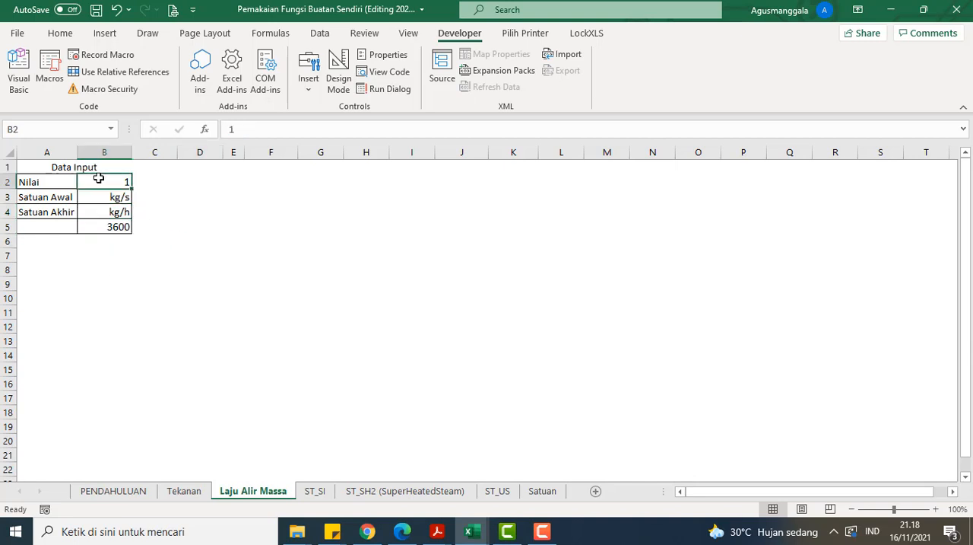
type("3")
left_click(154, 212)
left_click(115, 228)
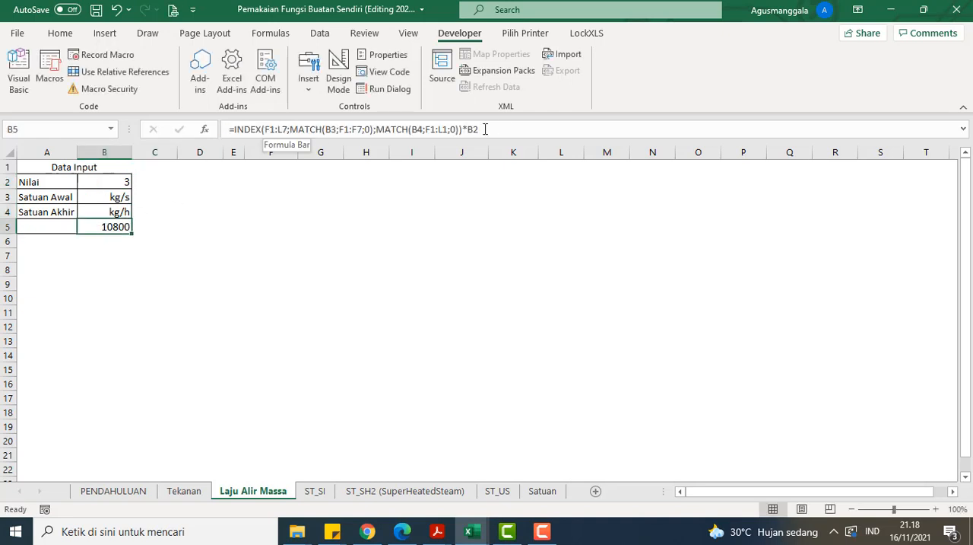
left_click(299, 299)
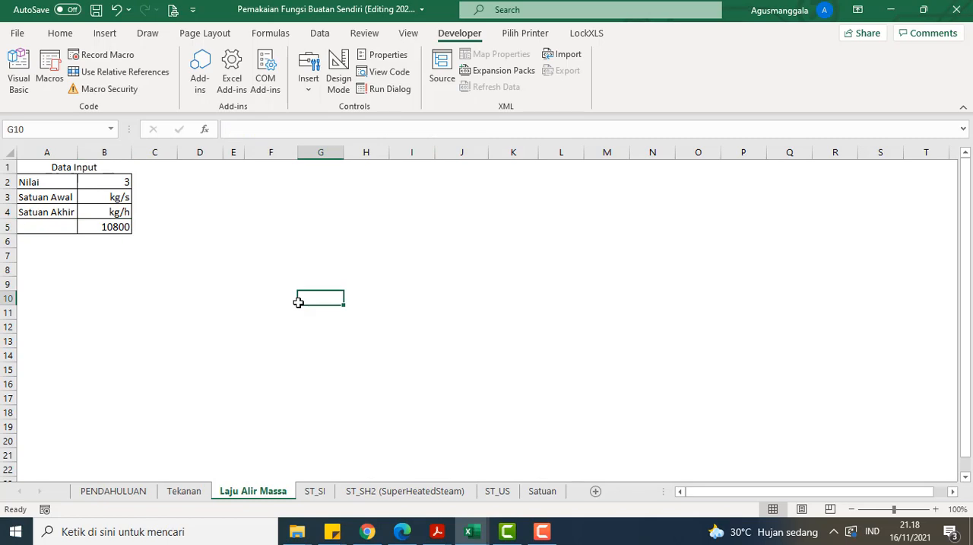
Step: Open the ST_SI sheet and examine the steam table lookup area in columns A and B
left_click(318, 492)
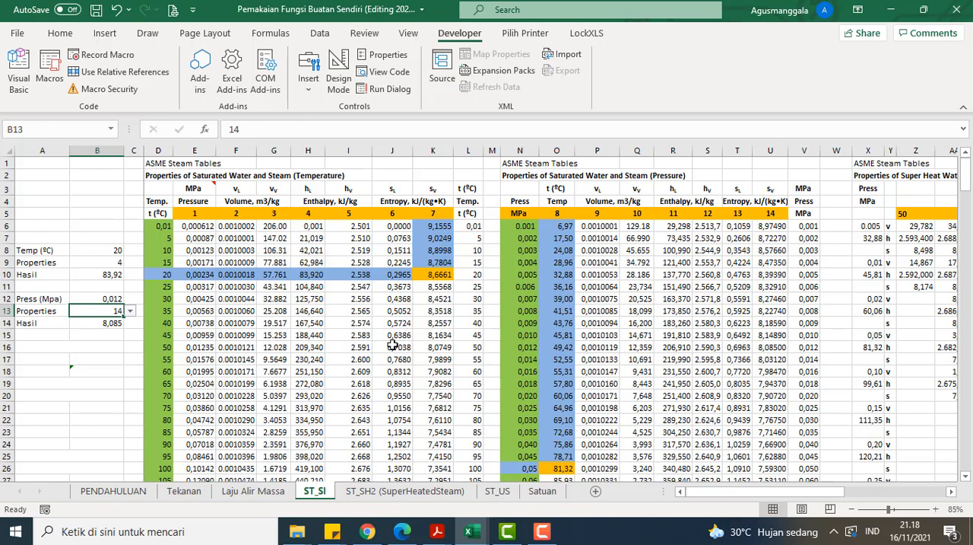
left_click(78, 357)
left_click(95, 342)
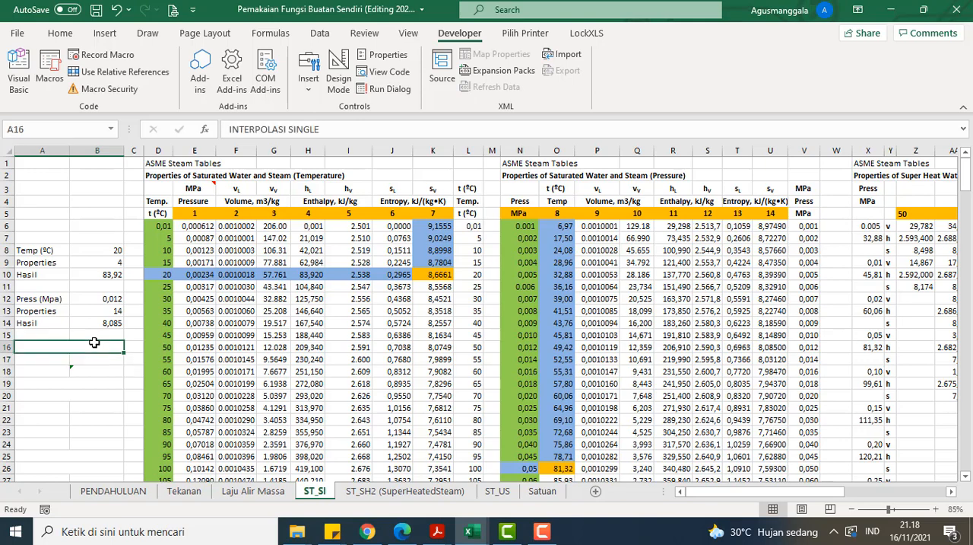
left_click(102, 211)
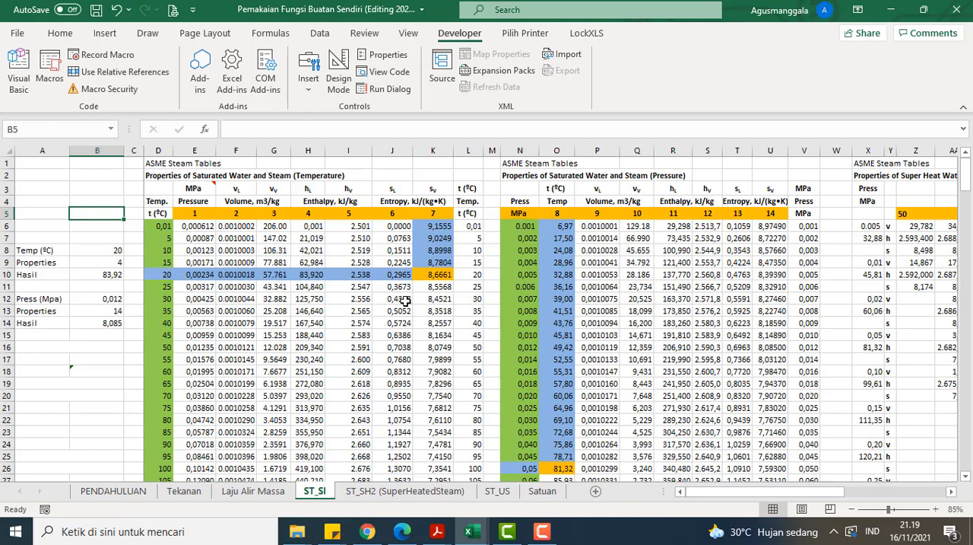
Step: Try 0,01 and 25 as the Temp (ºC) value in B8 of the saturated steam lookup
left_click(112, 250)
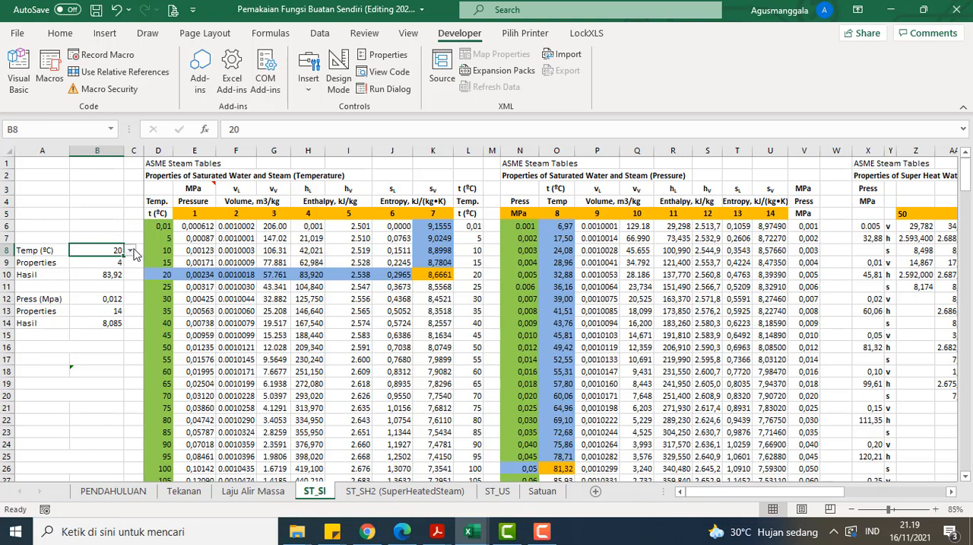
left_click(130, 250)
left_click_drag(129, 275, 129, 267)
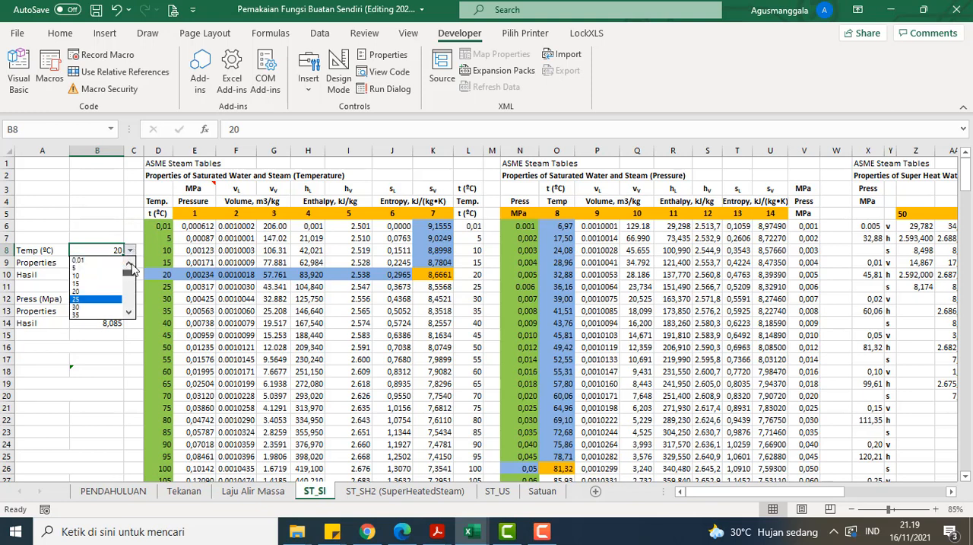
left_click(113, 260)
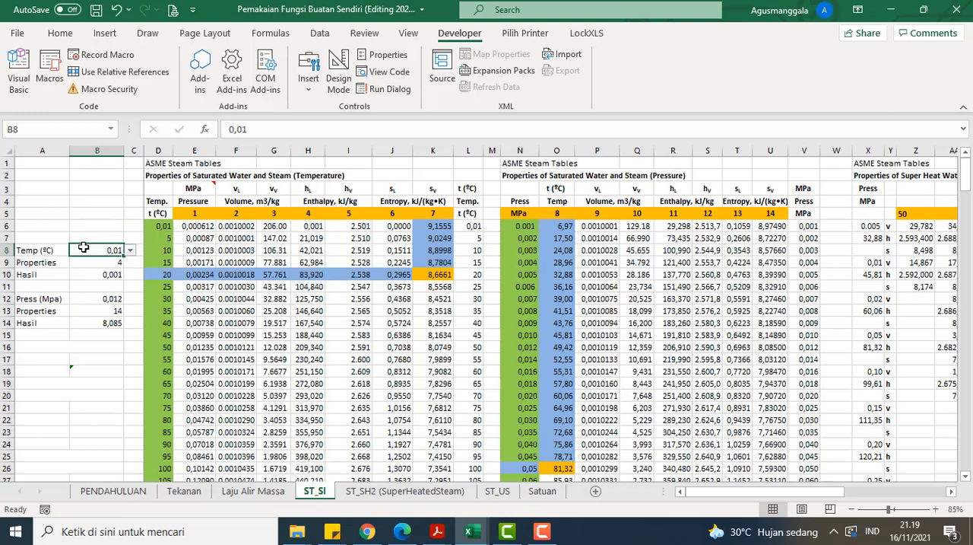
left_click(131, 251)
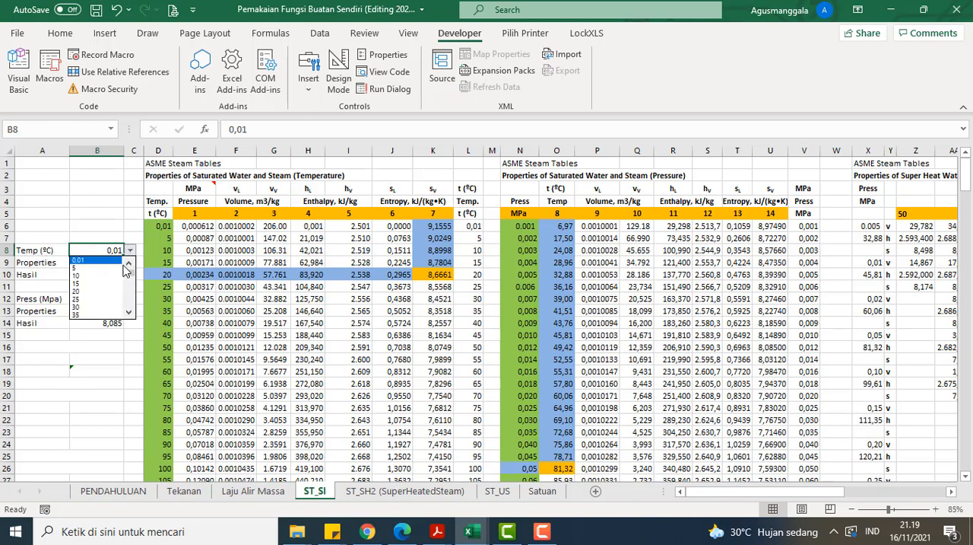
left_click(99, 298)
Step: Set the Temp (ºC) in B8 to 20 and check the Properties selection in B9
left_click(131, 251)
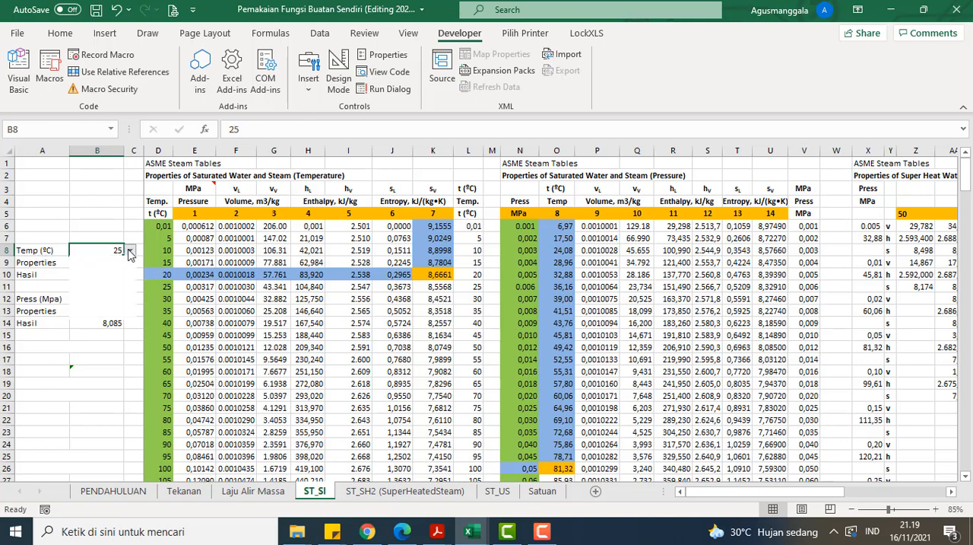
left_click(129, 262)
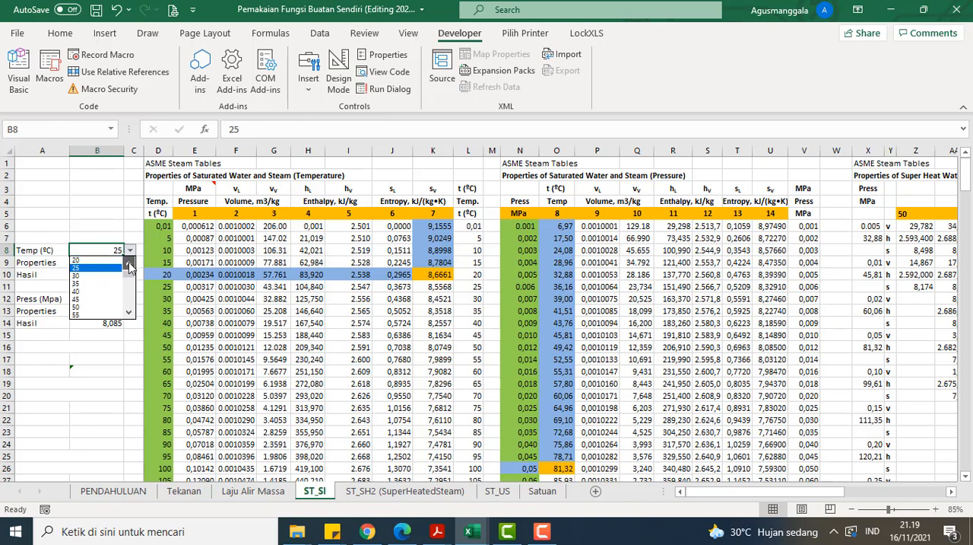
left_click(128, 263)
left_click(111, 268)
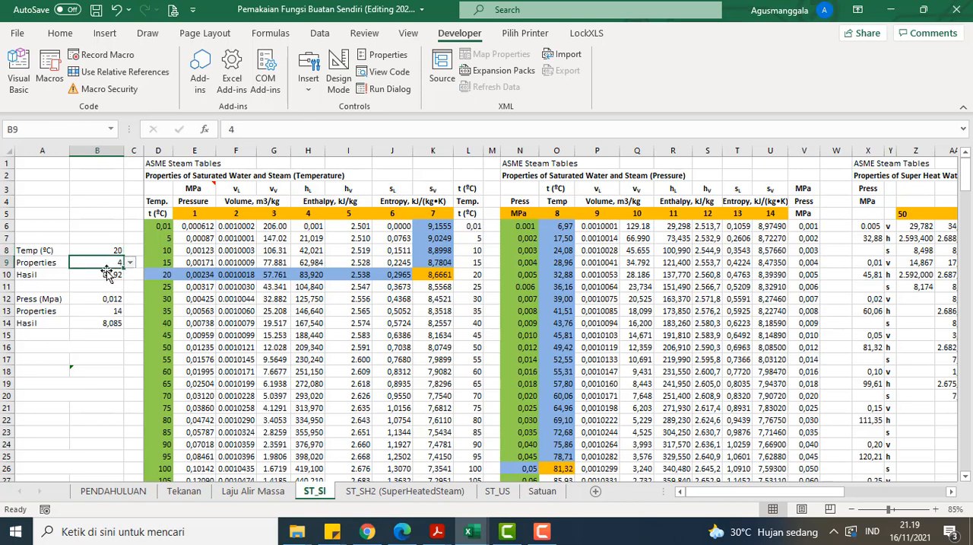
left_click(132, 271)
left_click(115, 263)
Step: Trace property 4 (hL enthalpy) for 20 ºC in the temperature table and compare it with the Hasil formula in B10
left_click(312, 193)
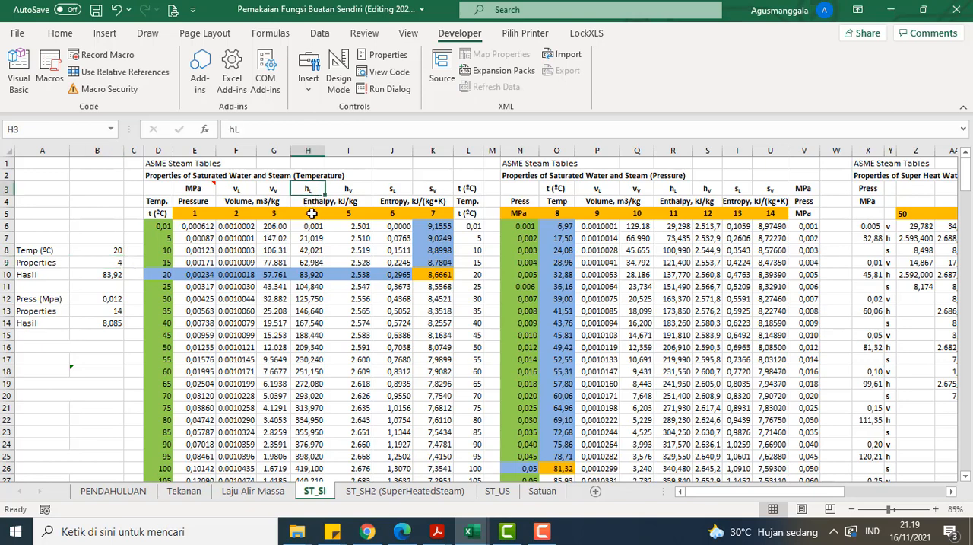
left_click(312, 214)
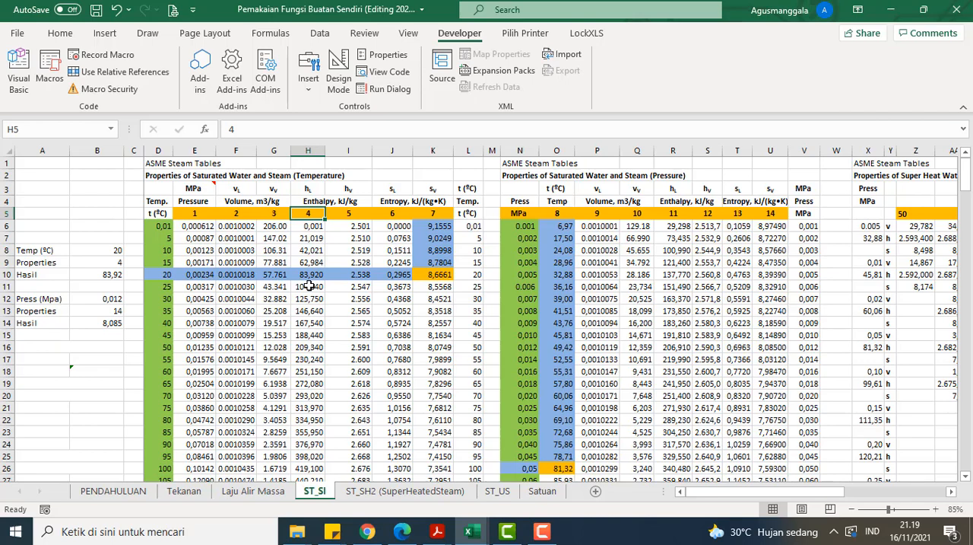
left_click(303, 201)
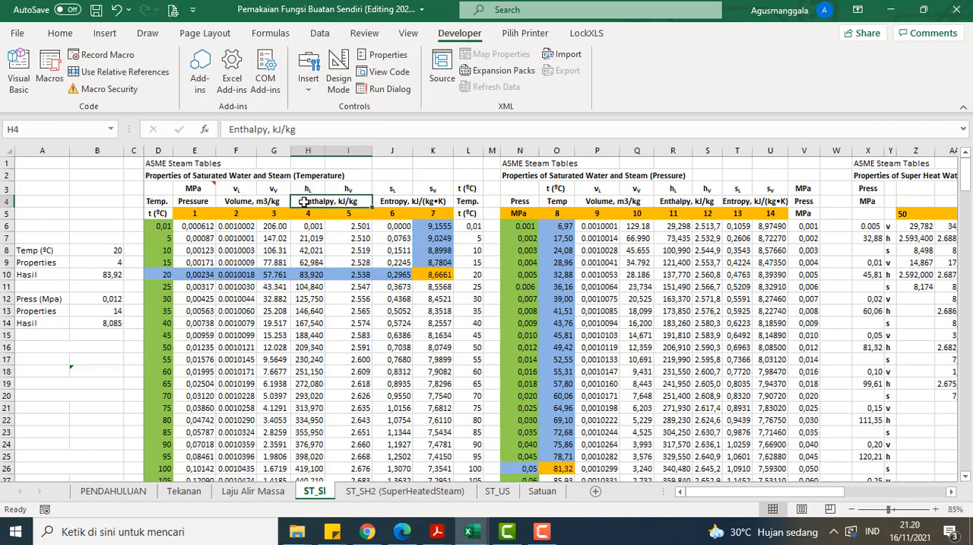
left_click(307, 274)
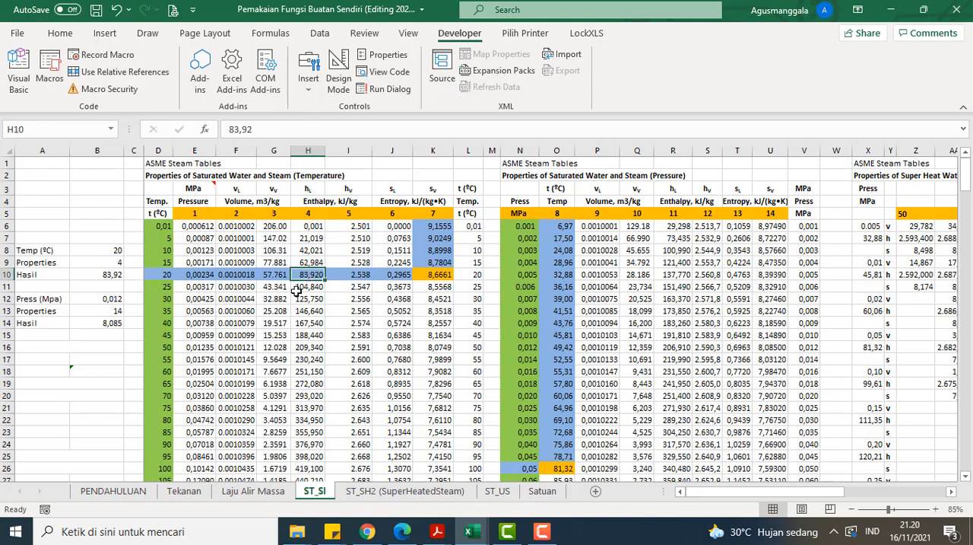
left_click(115, 276)
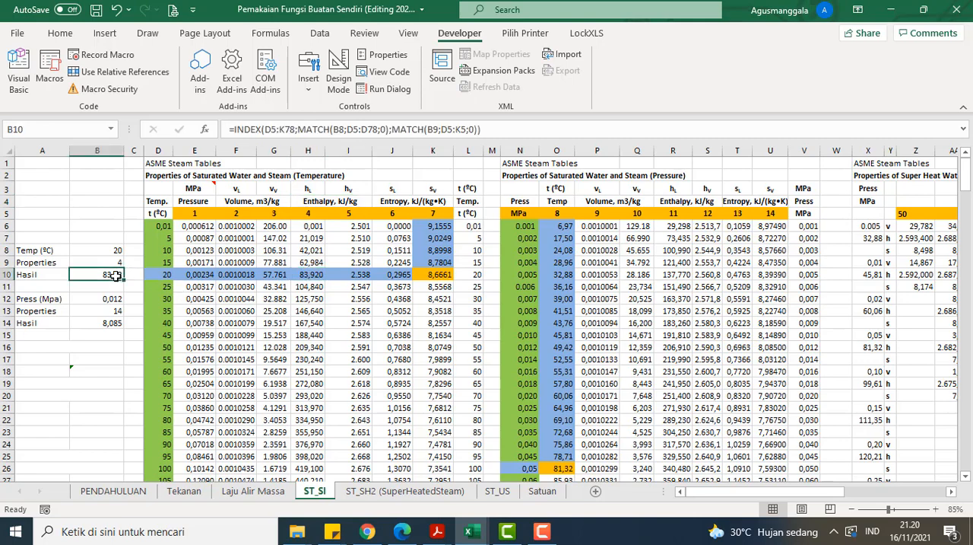
left_click(307, 272)
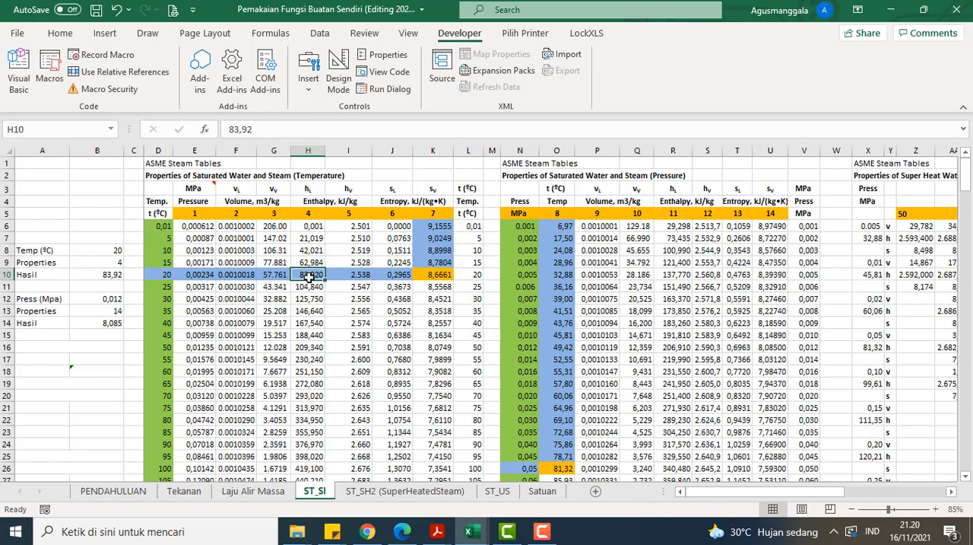
left_click(166, 275)
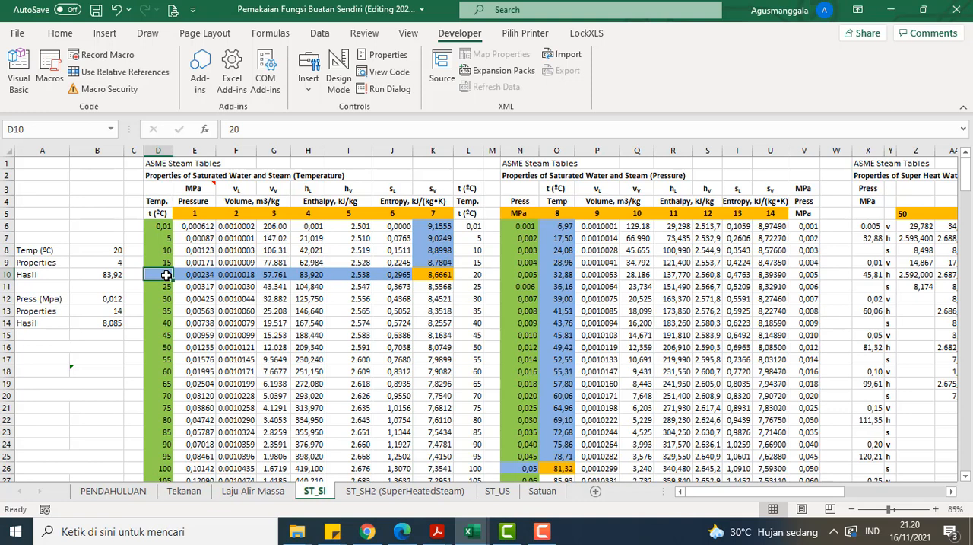
Step: Review the pressure column of the saturated steam table and set Press (Mpa) in B12 to 0,05
left_click(112, 299)
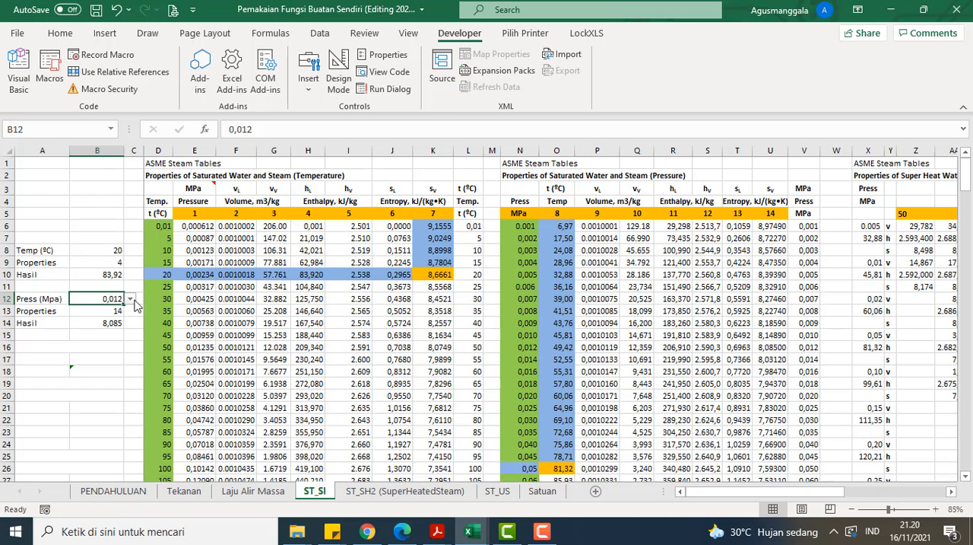
scroll(516, 214, "down", 10)
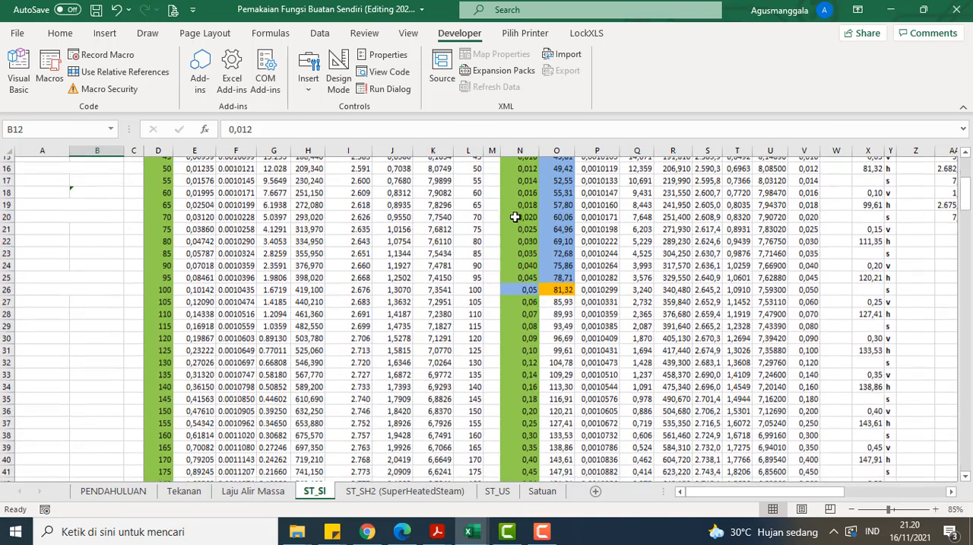
scroll(518, 229, "down", 12)
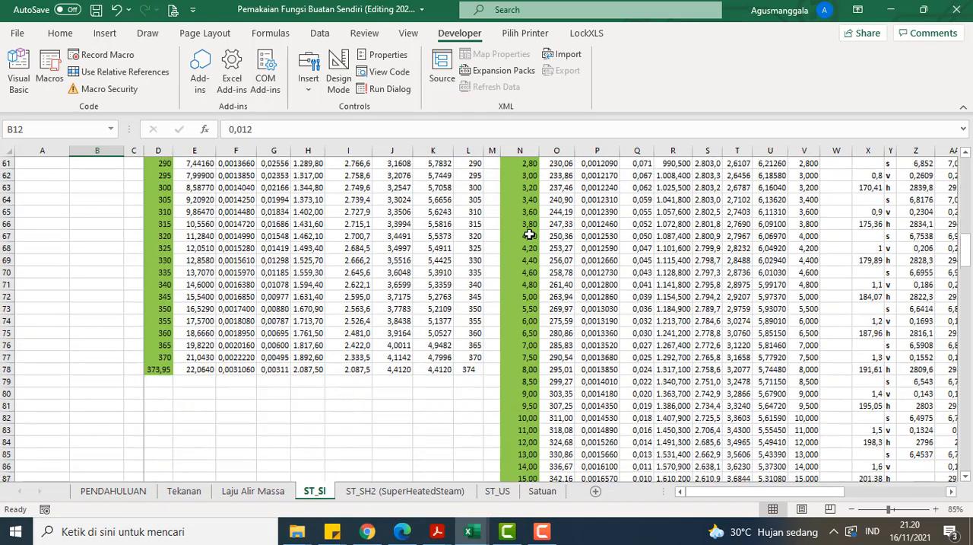
scroll(530, 235, "down", 5)
scroll(530, 235, "up", 20)
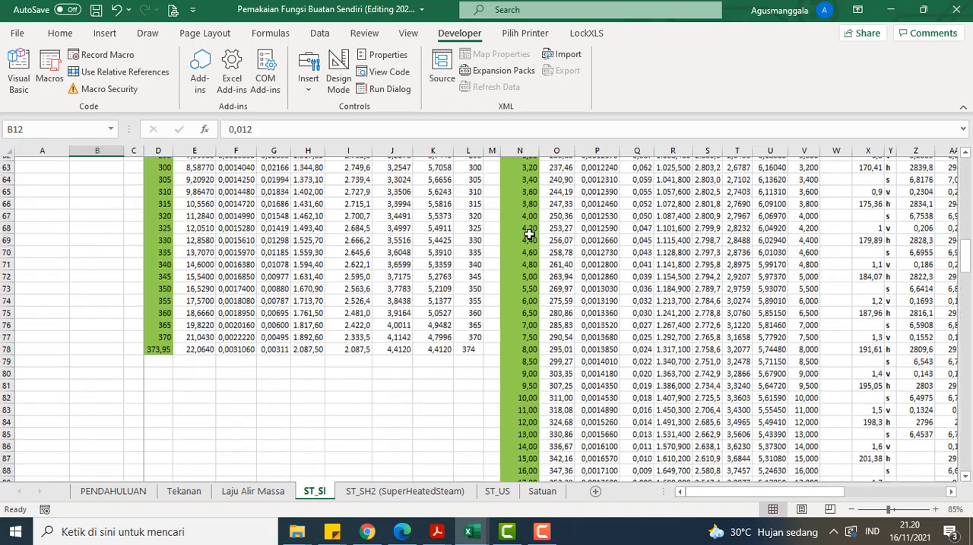
scroll(530, 235, "up", 5)
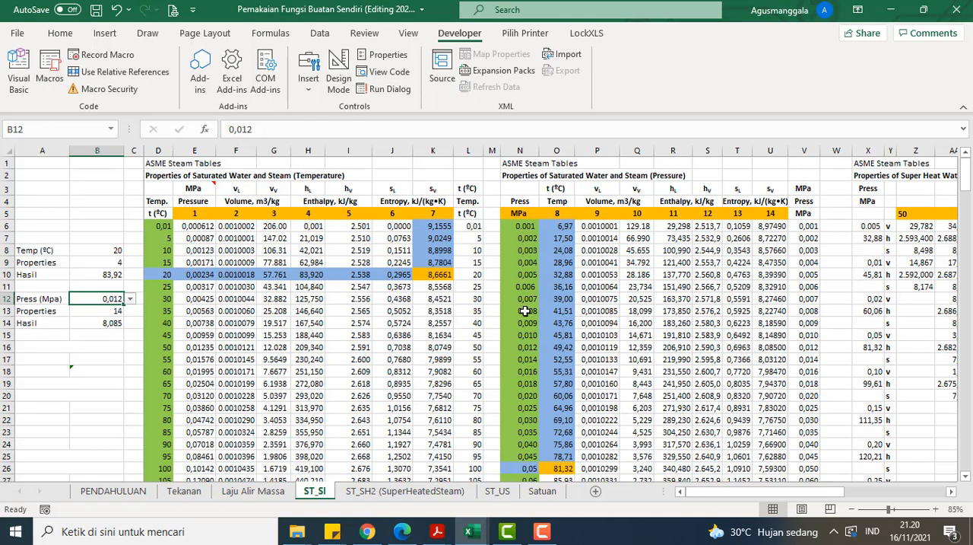
left_click(130, 260)
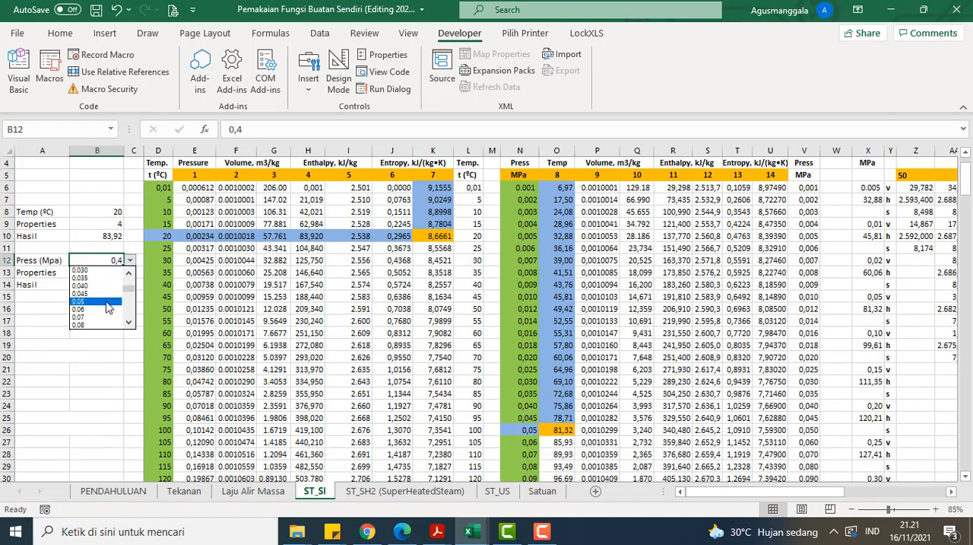
left_click(107, 302)
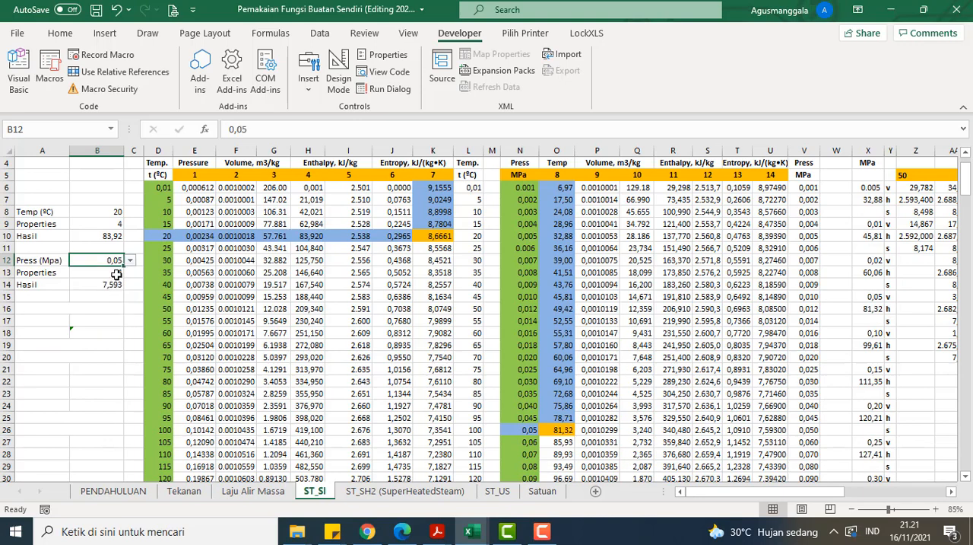
Step: Trace property 14 (sV entropy) for 0,05 MPa in the pressure table and compare it with the Hasil formula in B14
key("Down")
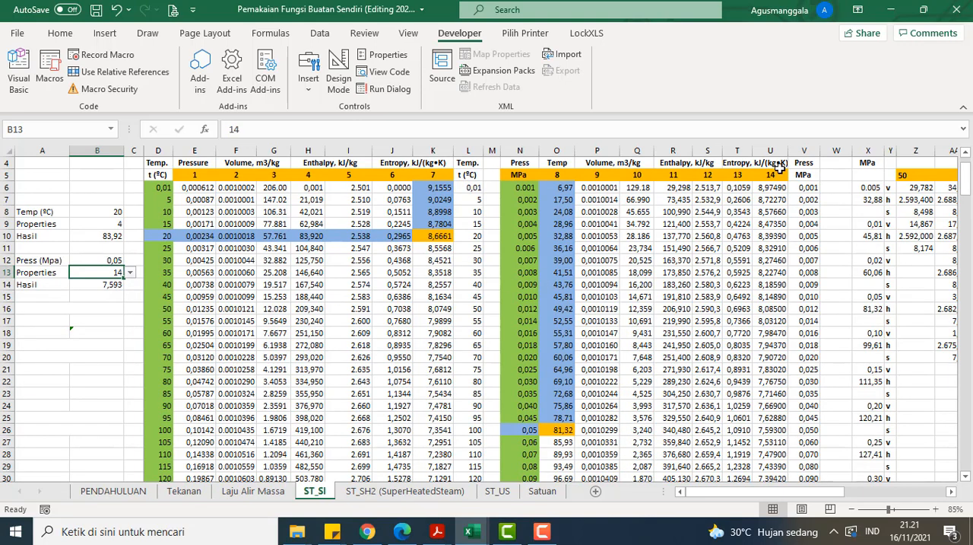
scroll(777, 188, "up", 1)
scroll(778, 188, "up", 1)
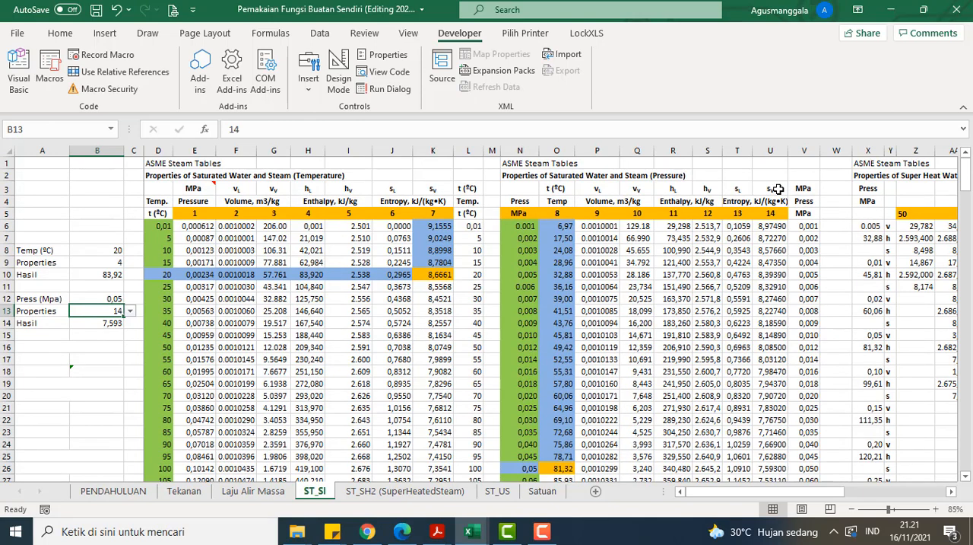
left_click(777, 189)
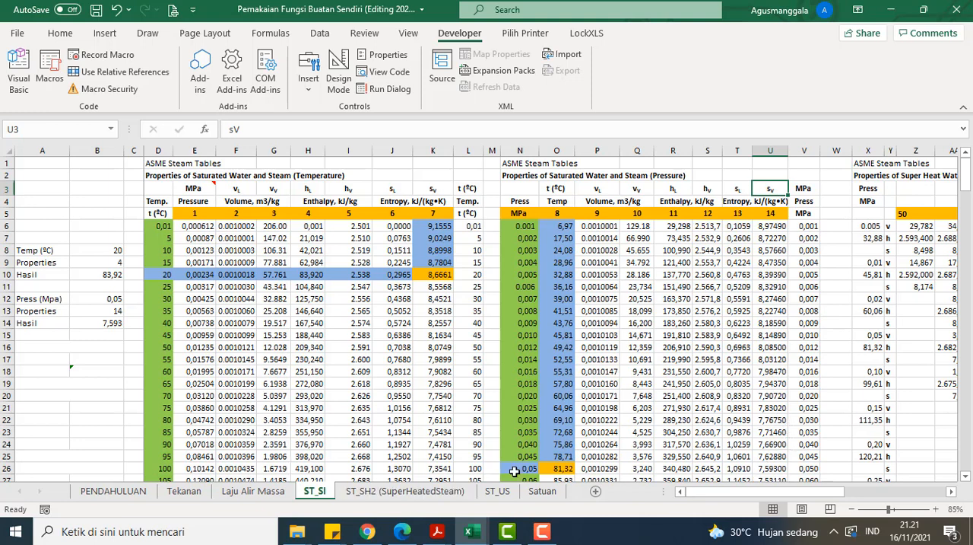
left_click(765, 467)
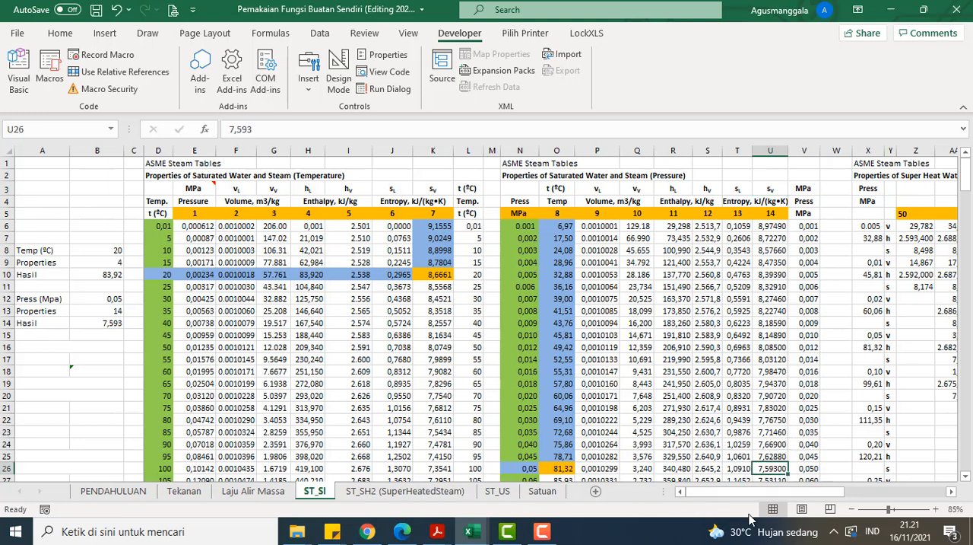
left_click(91, 325)
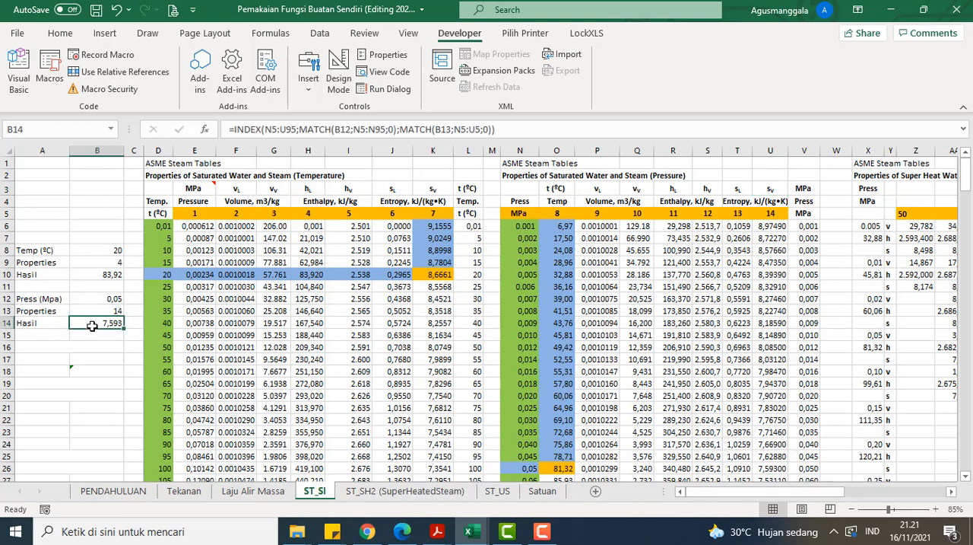
Step: Try to enter 0,055 as Press (Mpa) in B12, and discard the entry
scroll(232, 363, "down", 1)
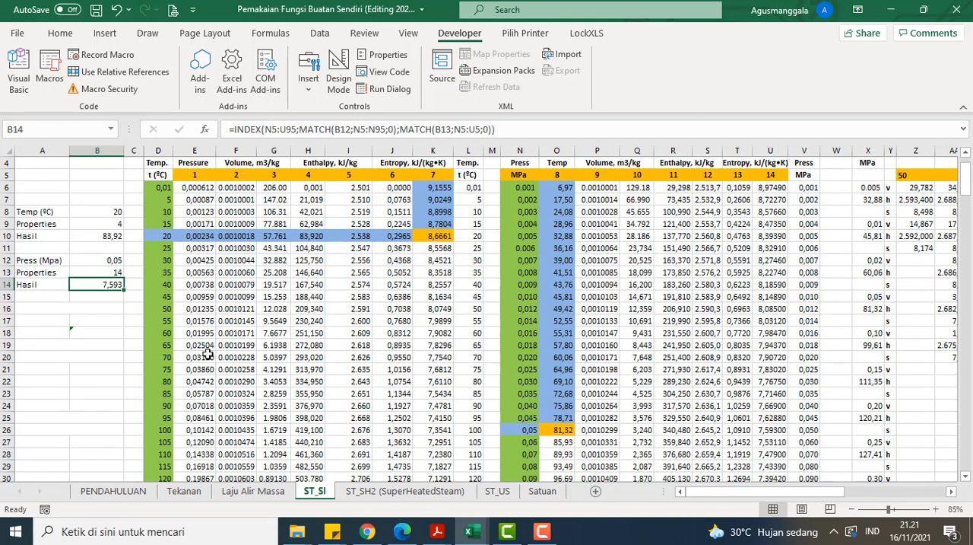
left_click(102, 263)
left_click(255, 129)
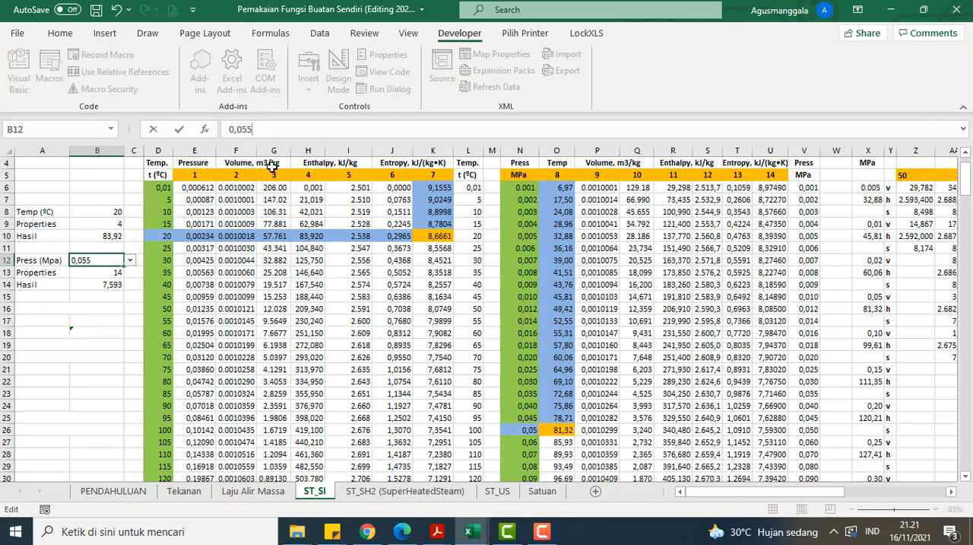
key("Return")
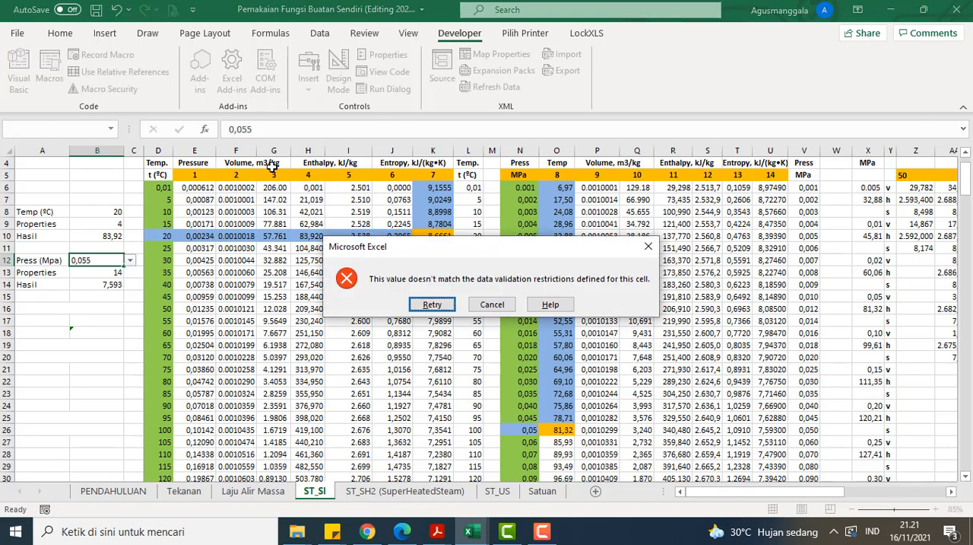
left_click(432, 305)
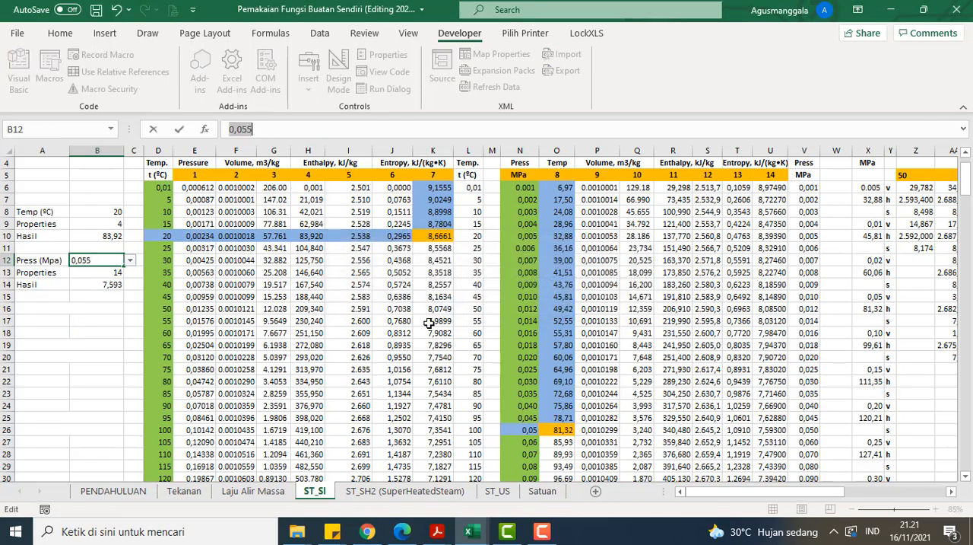
left_click(523, 431)
left_click(497, 305)
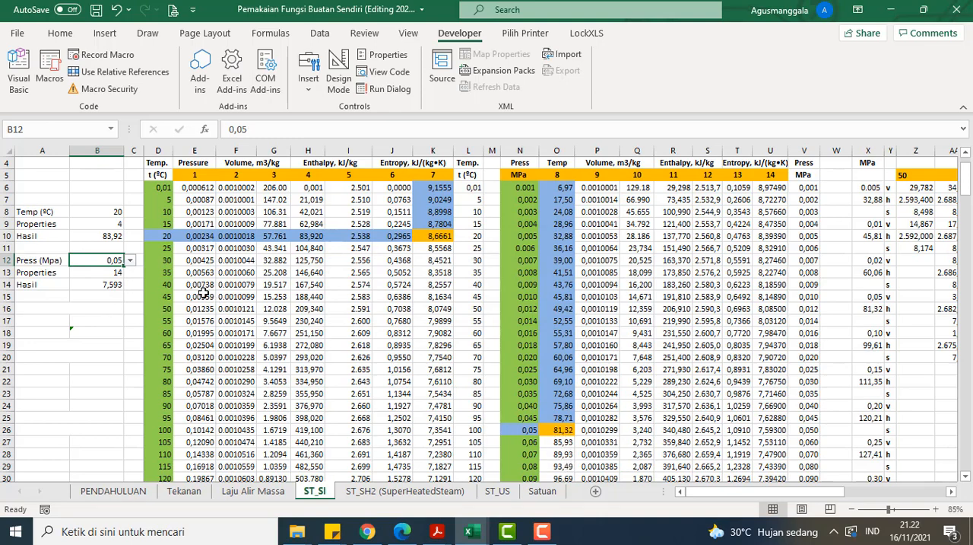
Step: Examine the INTERPOLASI SINGLE and DOUBLE INTERPOLASI cells in A16 and A20 and the 0,05 and 0,06 MPa entries in column N
scroll(202, 292, "up", 1)
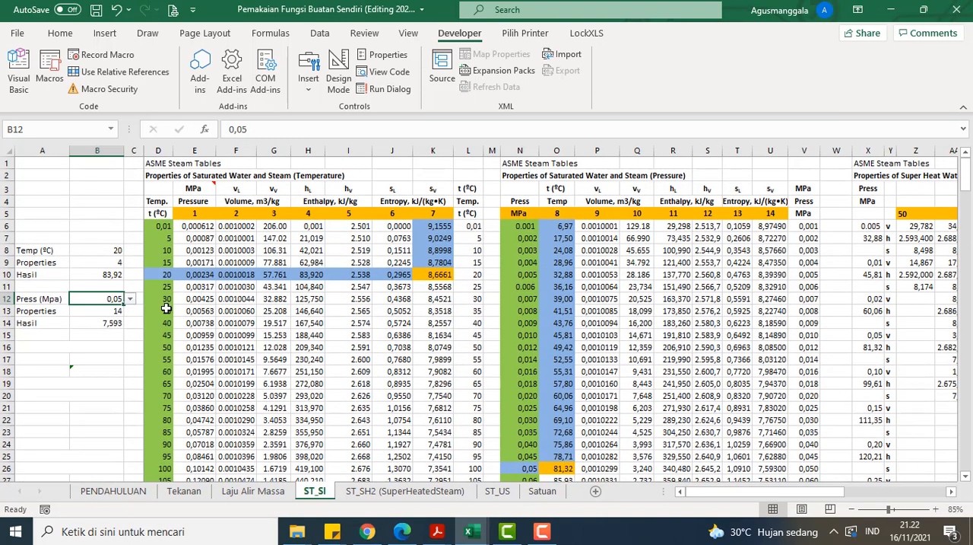
left_click(122, 345)
scroll(480, 404, "down", 1)
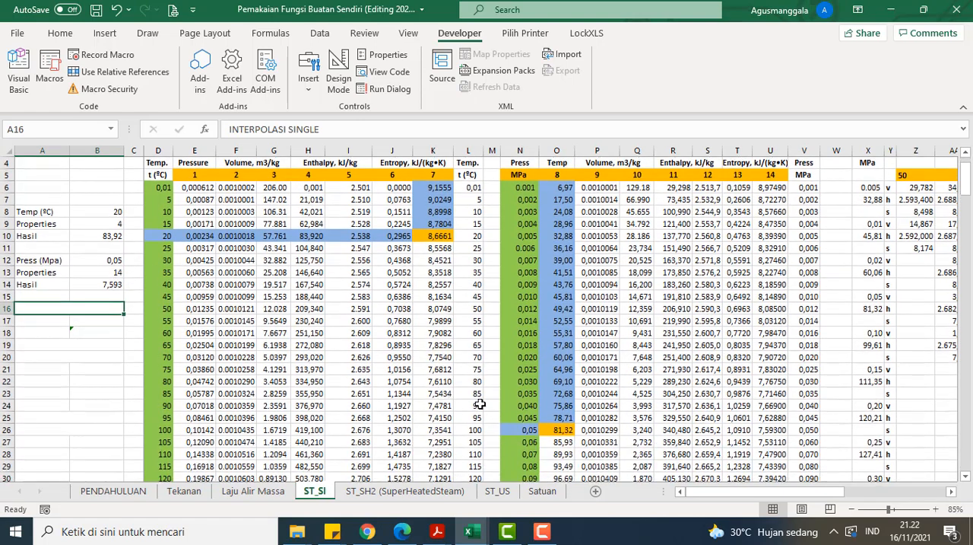
left_click_drag(528, 430, 532, 439)
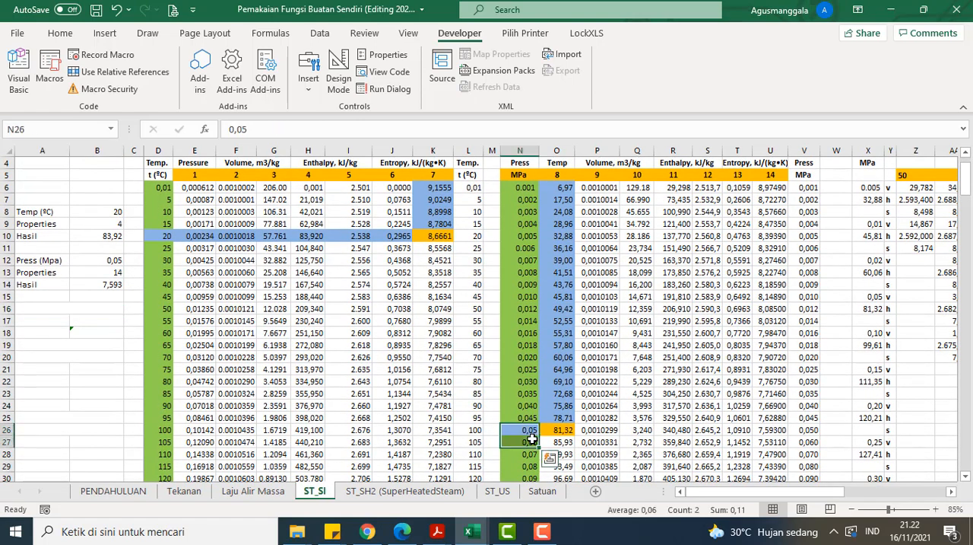
left_click(125, 358)
scroll(262, 419, "up", 1)
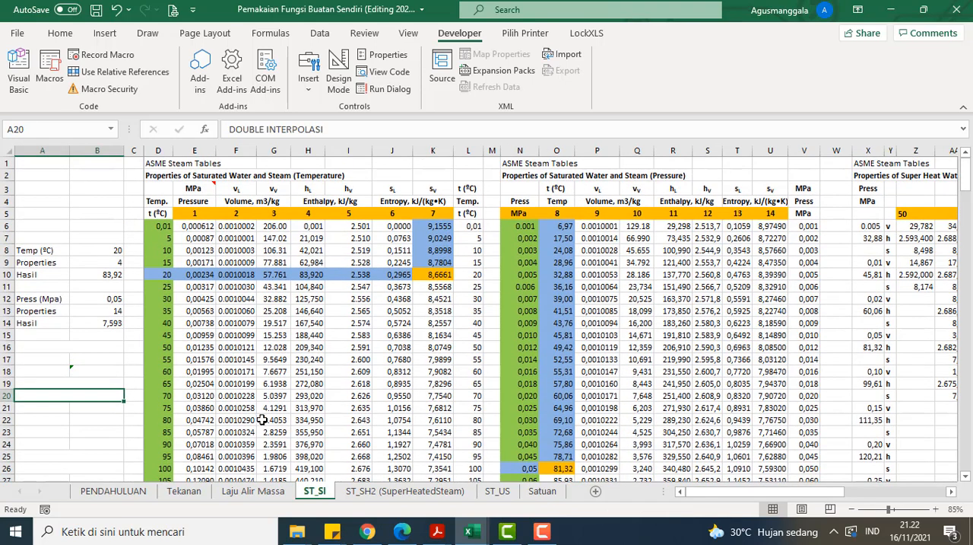
Step: Open the ST_SH2 (SuperHeatedSteam) sheet and examine the Hasil formula in B12, the 0,001 pressure heading and the temperature column
left_click(415, 490)
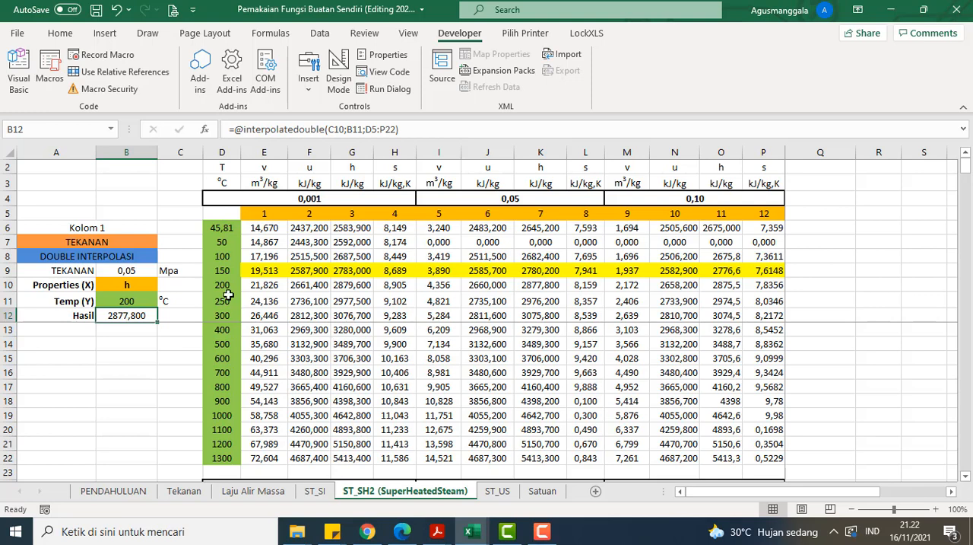
left_click(317, 128)
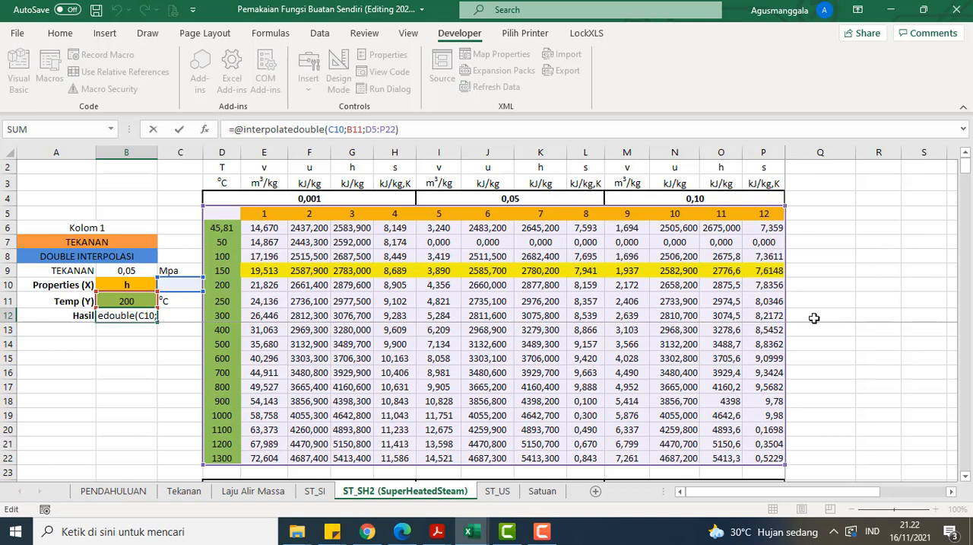
left_click(848, 286)
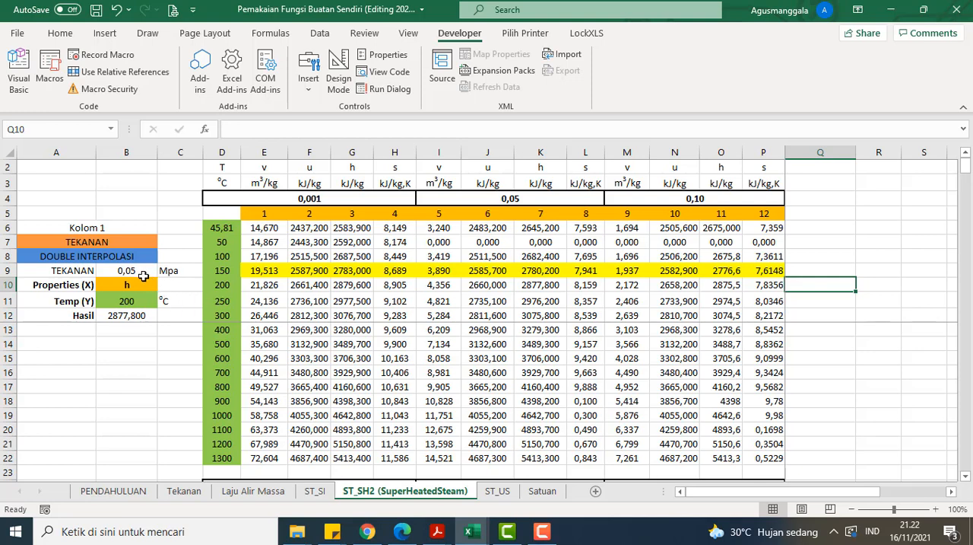
left_click(343, 198)
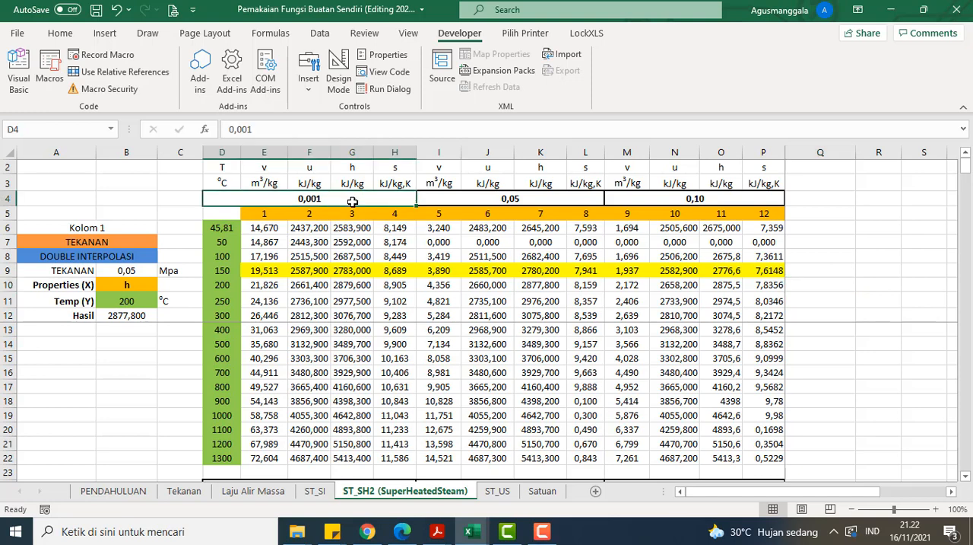
left_click_drag(221, 230, 222, 301)
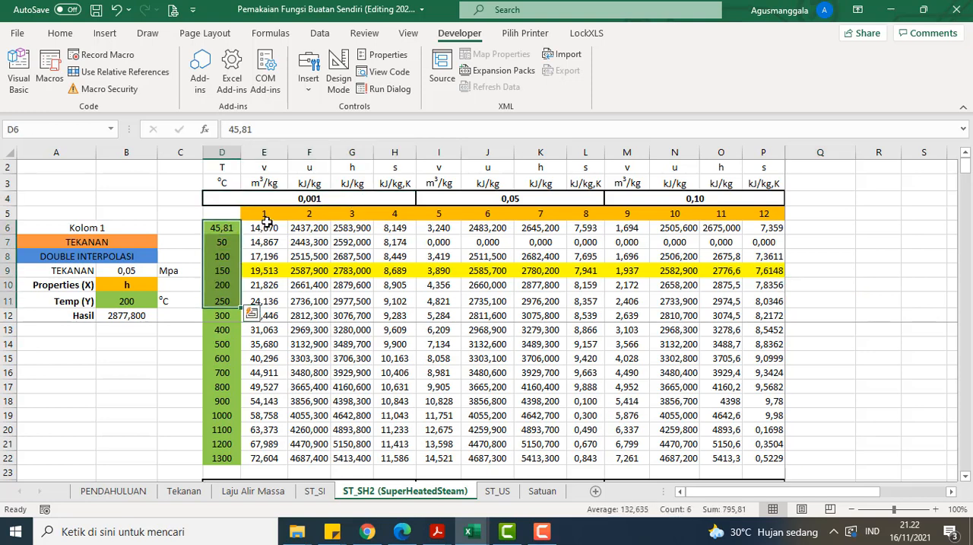
left_click(281, 199)
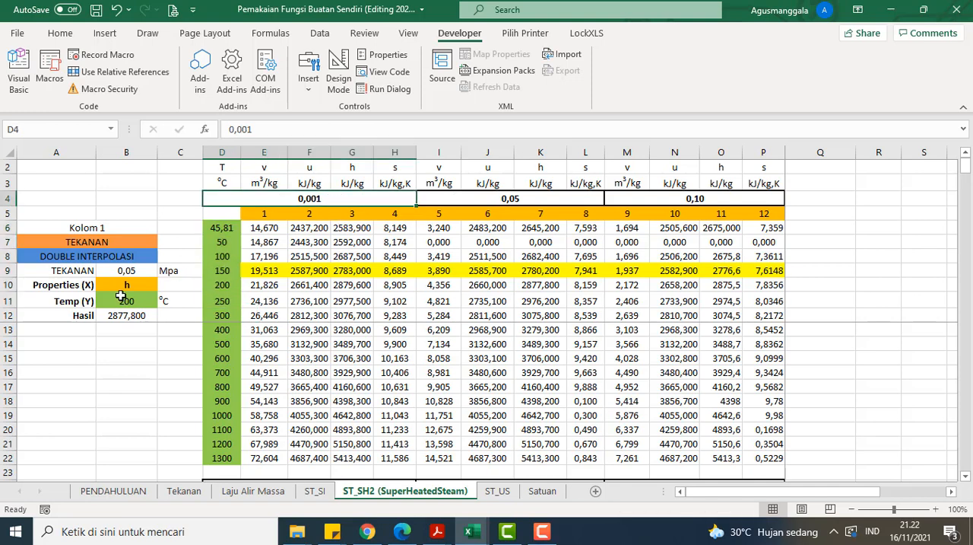
Step: Set TEKANAN in B9 to 0,1 Mpa and Properties (X) in B10 to s
left_click(137, 271)
left_click(163, 272)
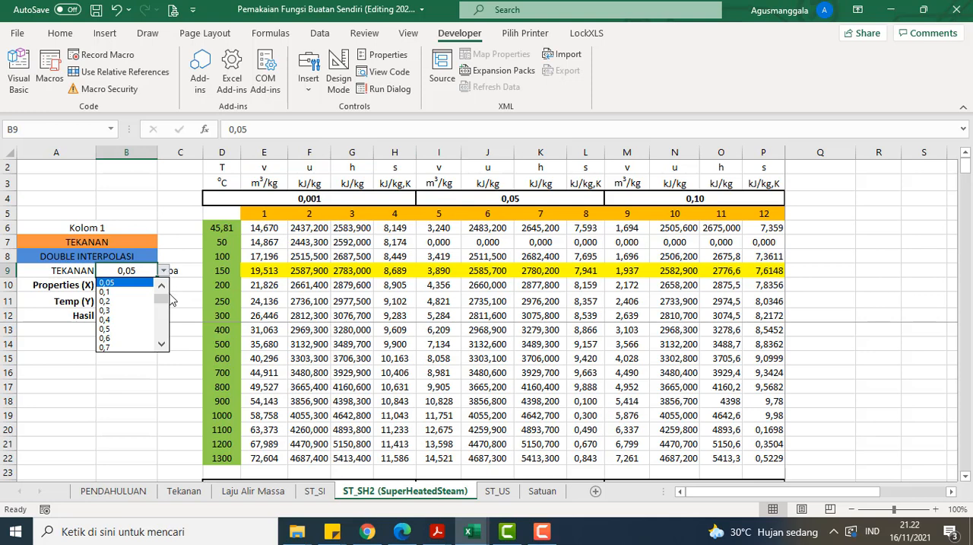
scroll(171, 299, "up", 1)
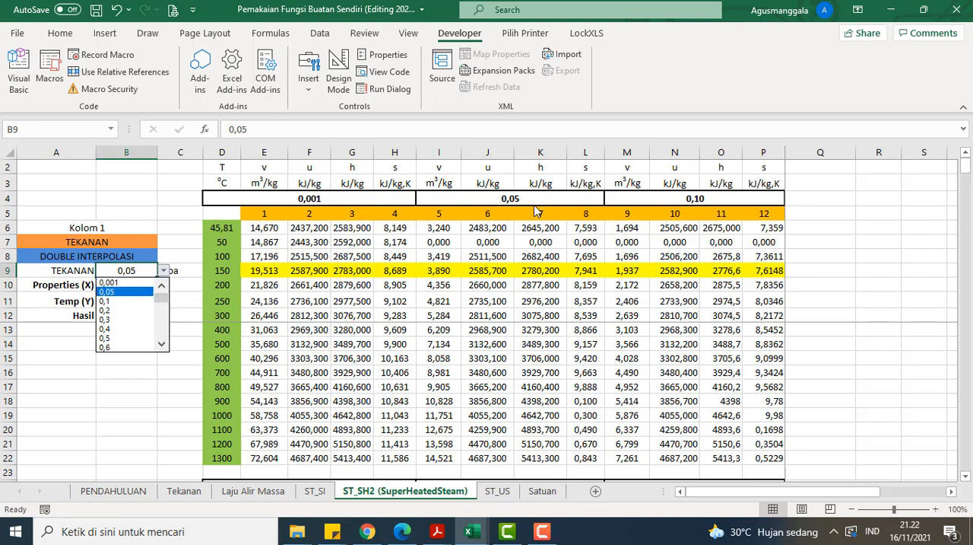
left_click(114, 301)
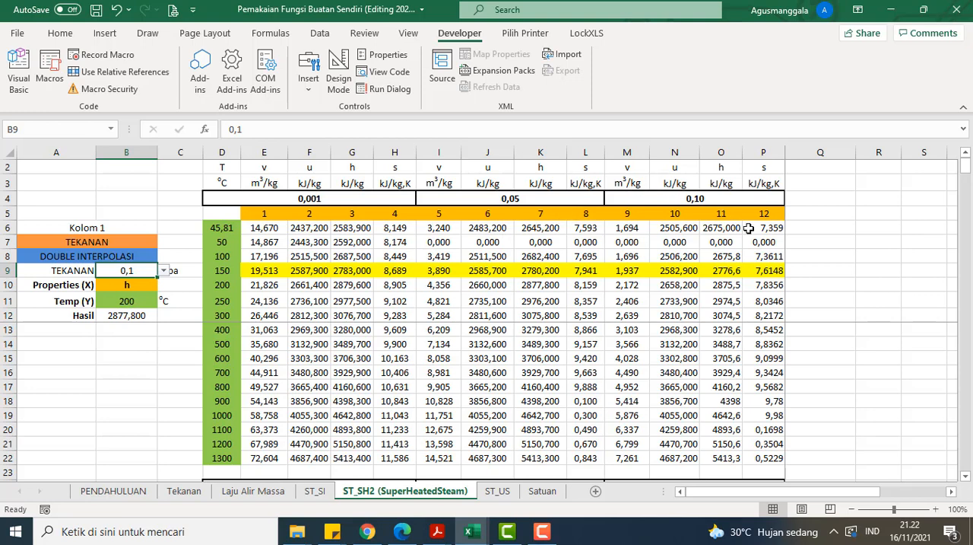
left_click(772, 271)
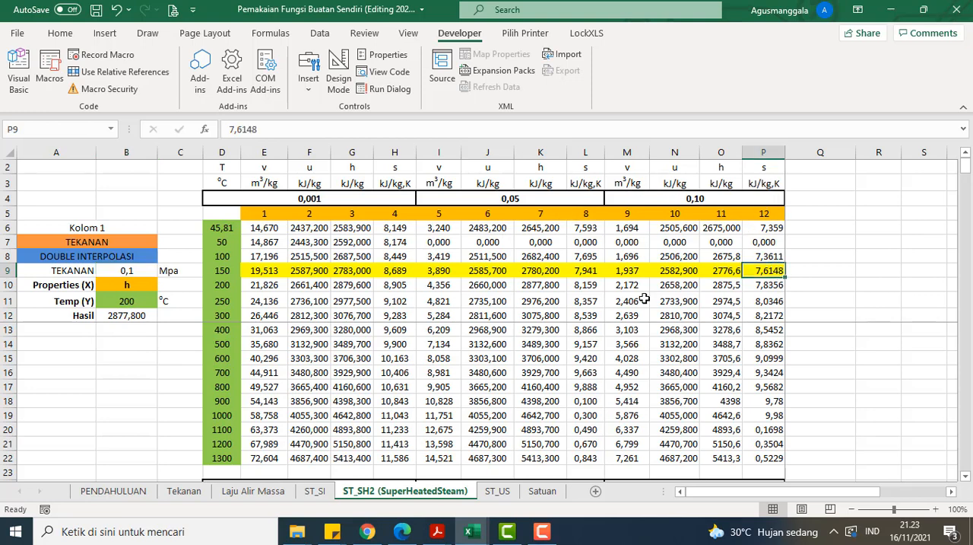
left_click(145, 286)
left_click(163, 286)
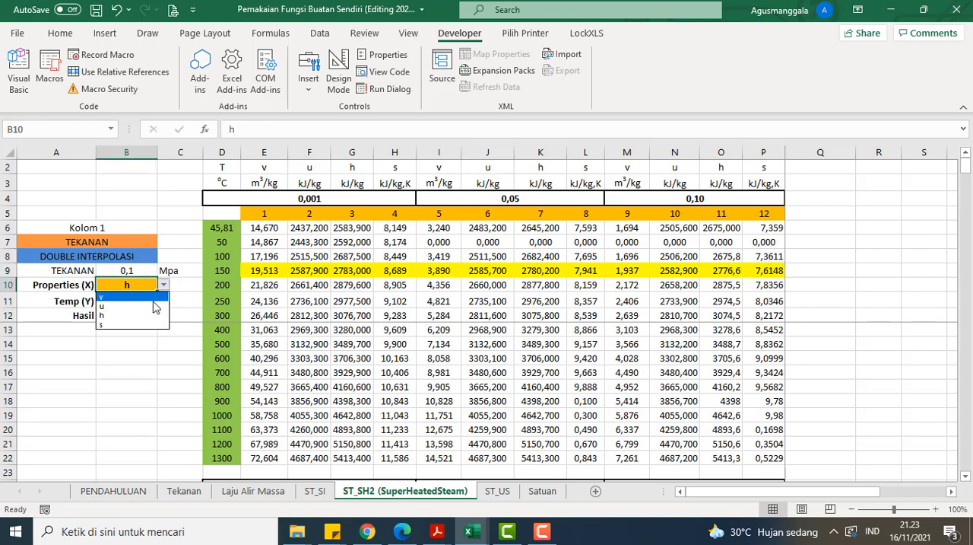
left_click(134, 322)
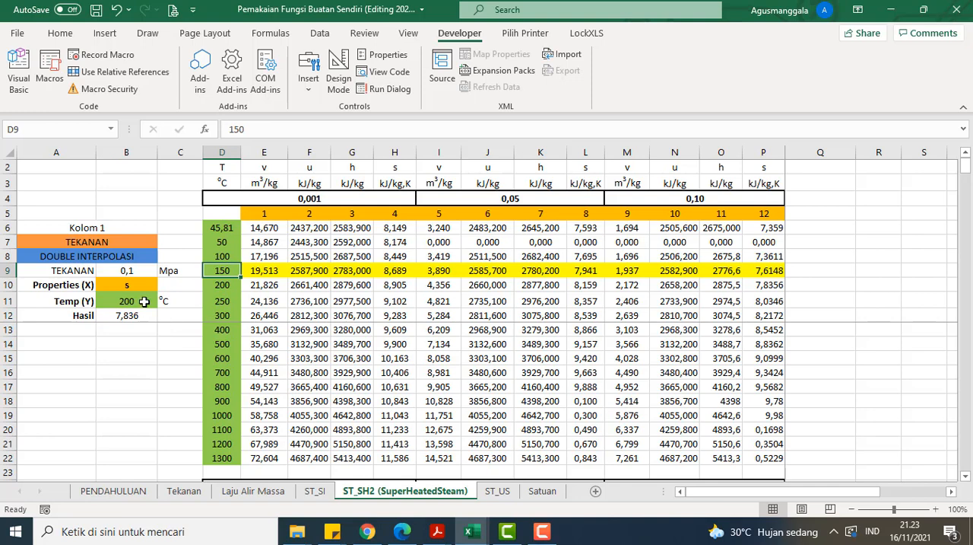
Step: Set Temp (Y) in B11 to 150 and compare Hasil with the tabulated s entry in P9
left_click(144, 301)
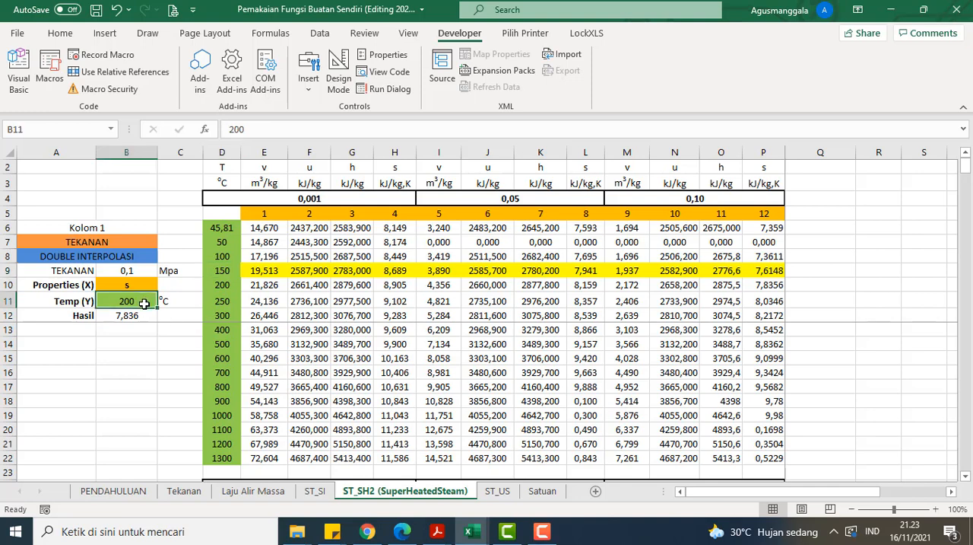
type("150")
key("Return")
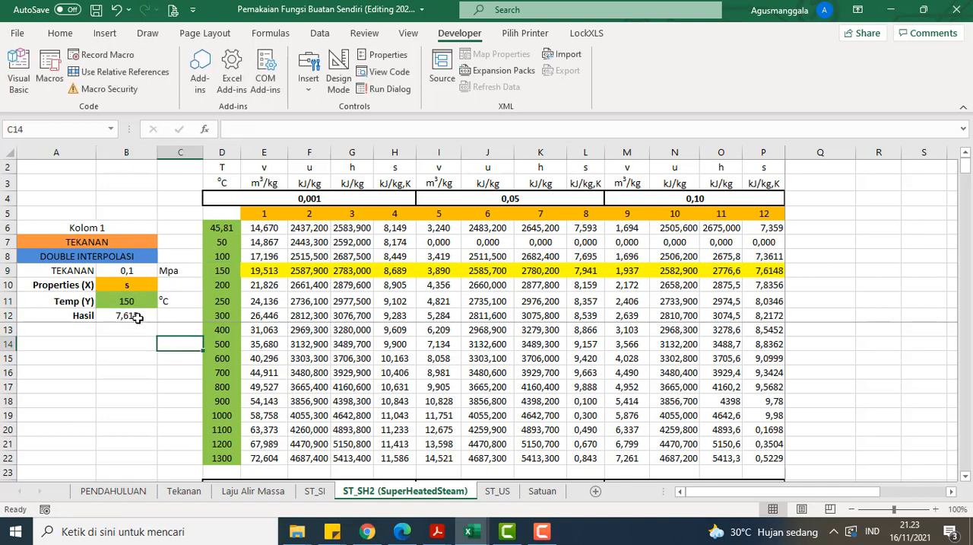
left_click(135, 305)
left_click(136, 317)
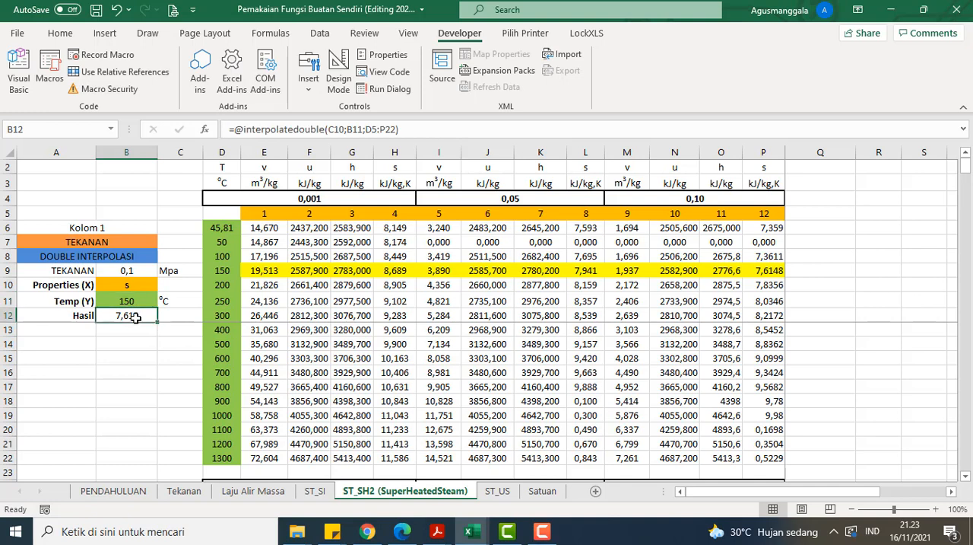
left_click(762, 274)
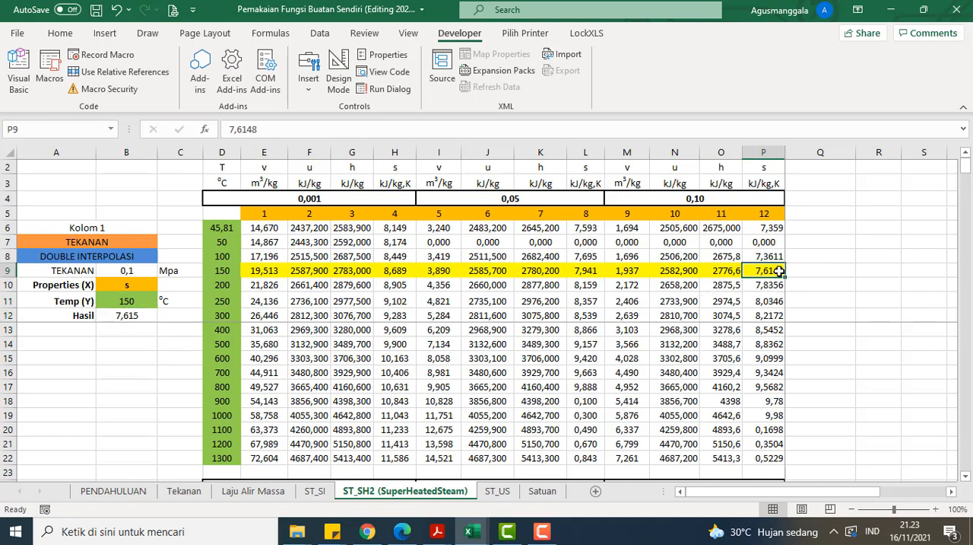
left_click(219, 270)
Step: Set Temp (Y) in B11 to 155 and check Hasil against the neighbouring 150 and 200 °C entries in column D
left_click(126, 300)
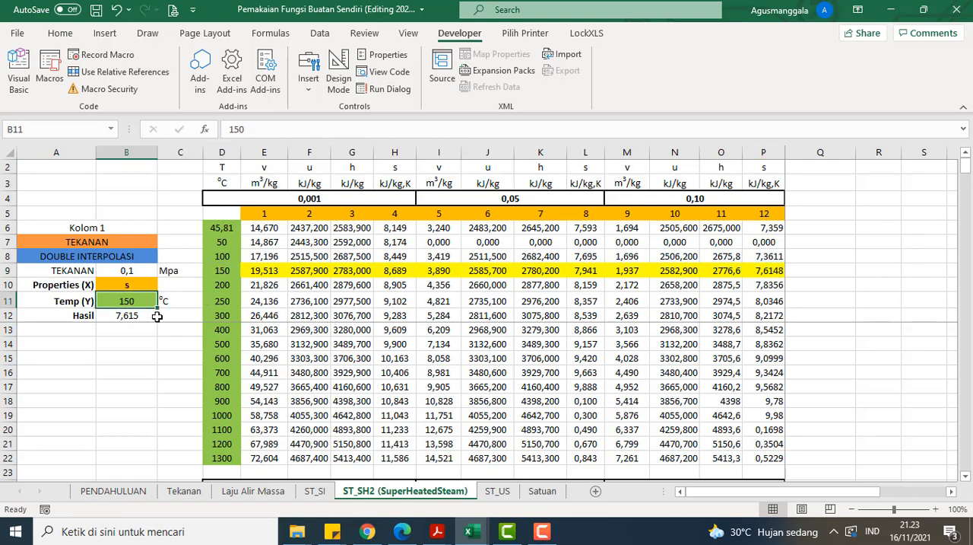
type("155")
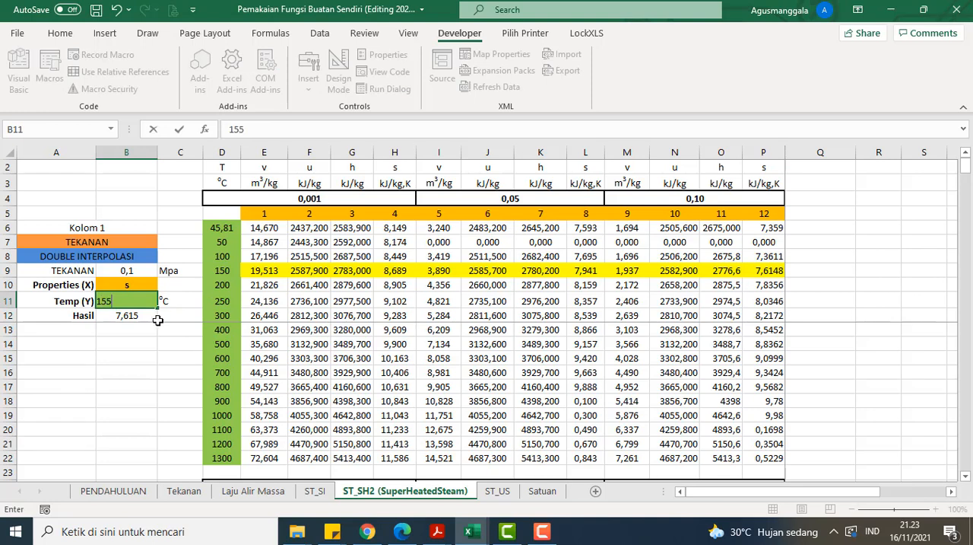
left_click(168, 311)
left_click(142, 315)
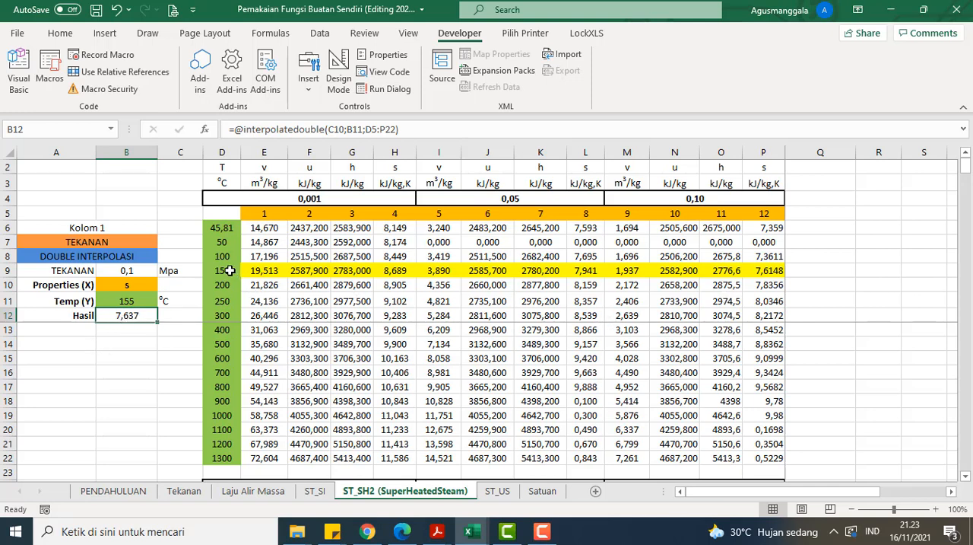
left_click_drag(229, 270, 227, 281)
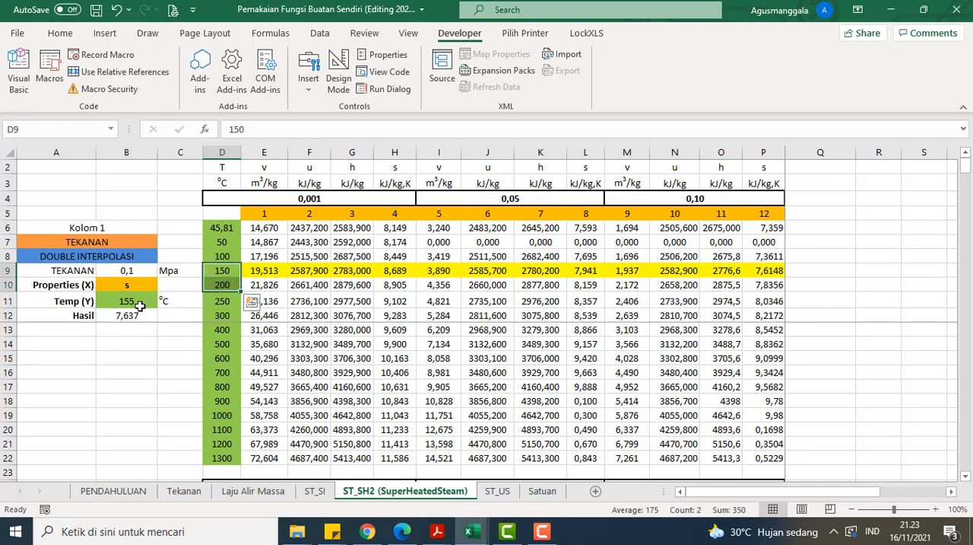
left_click(163, 343)
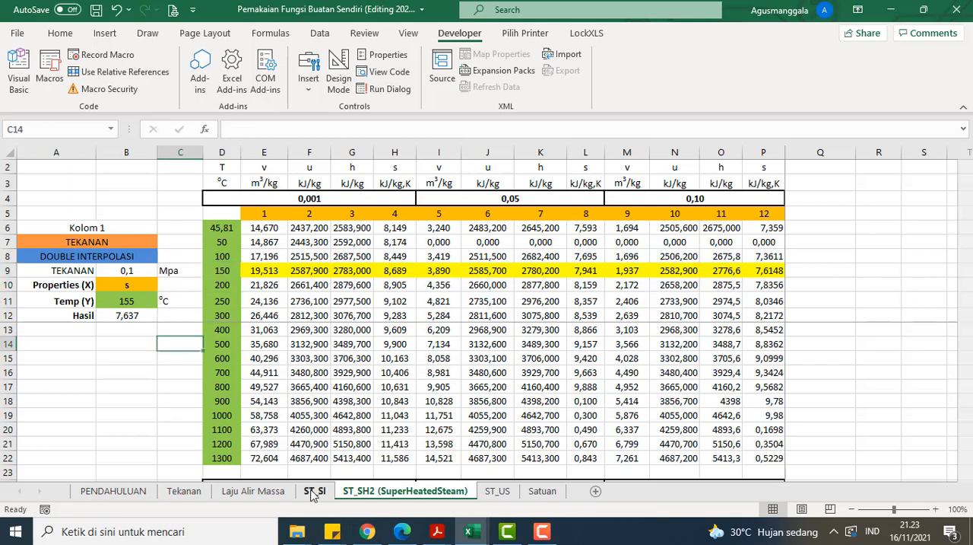
Step: Review the tabulated pressures in column N of the saturated steam pressure table on the ST_SI sheet
left_click(314, 491)
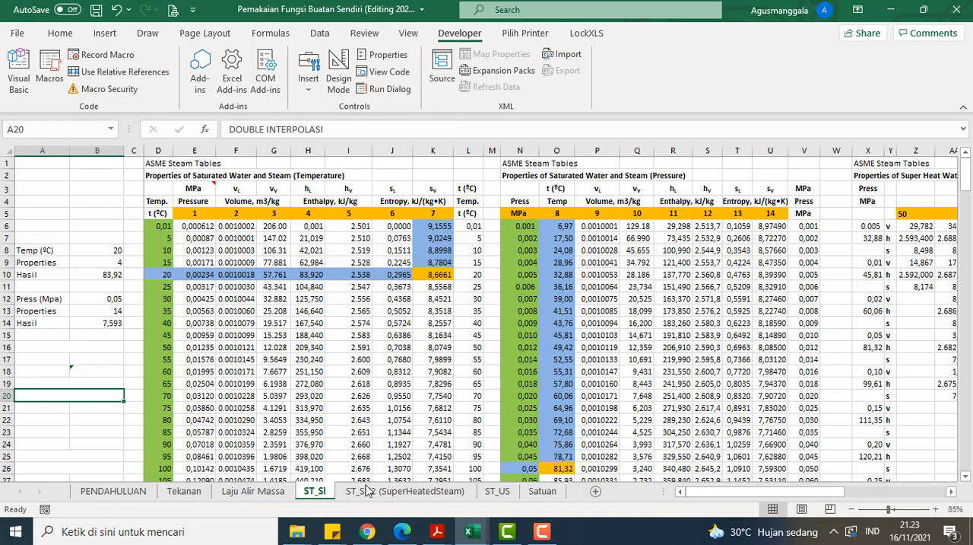
left_click(520, 355)
scroll(520, 244, "down", 1)
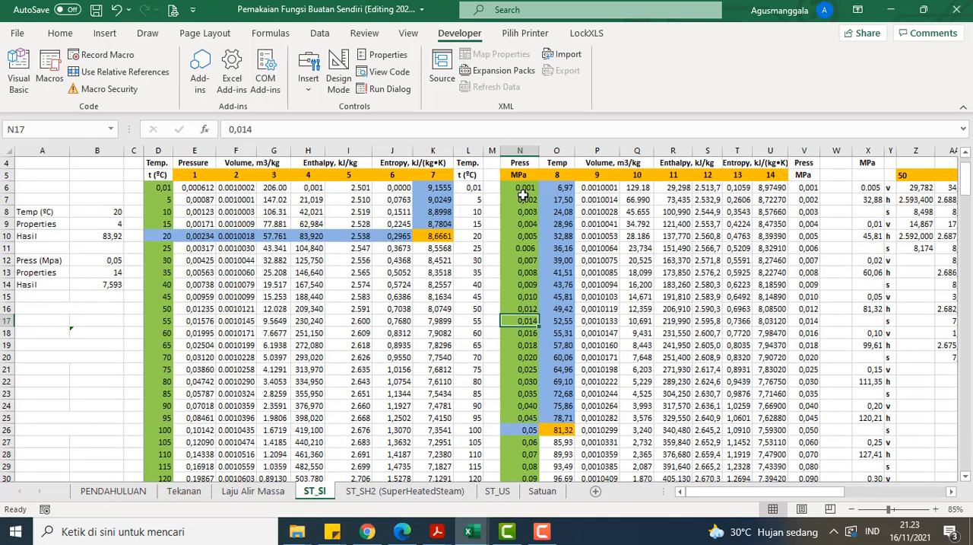
left_click_drag(524, 190, 520, 466)
scroll(444, 354, "up", 8)
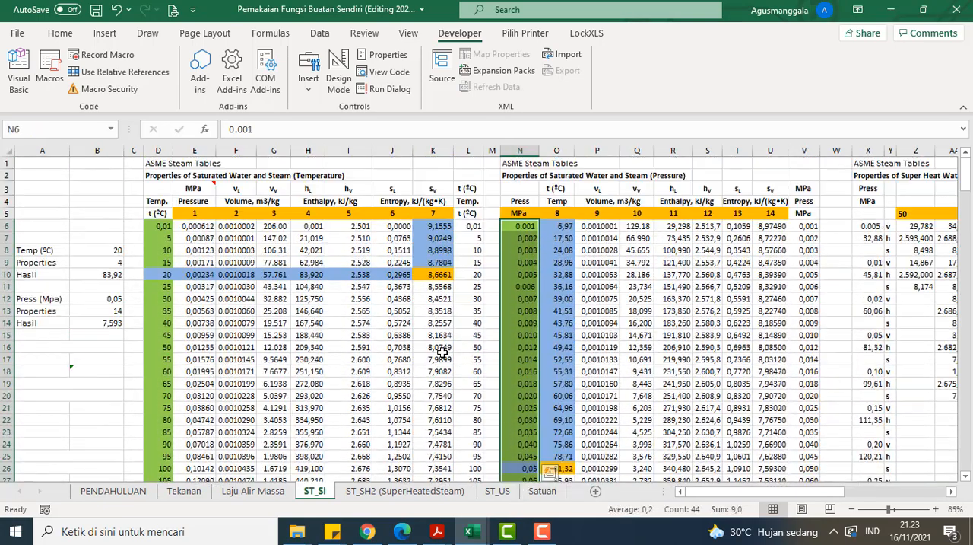
left_click(441, 348)
Step: Return to the ST_SH2 (SuperHeatedSteam) sheet and examine the interpolatedouble formula in B12 and its Temp (Y) input in B11
left_click(364, 490)
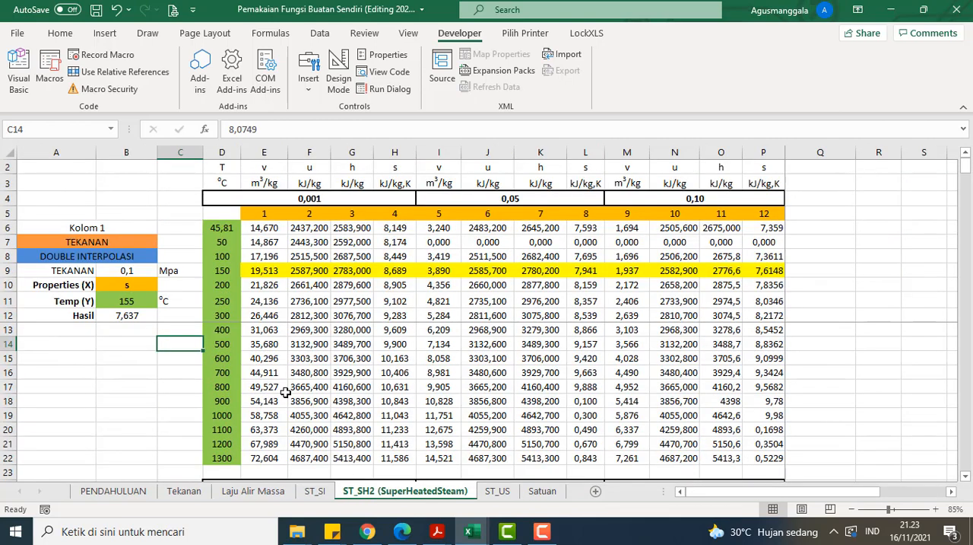
left_click(122, 315)
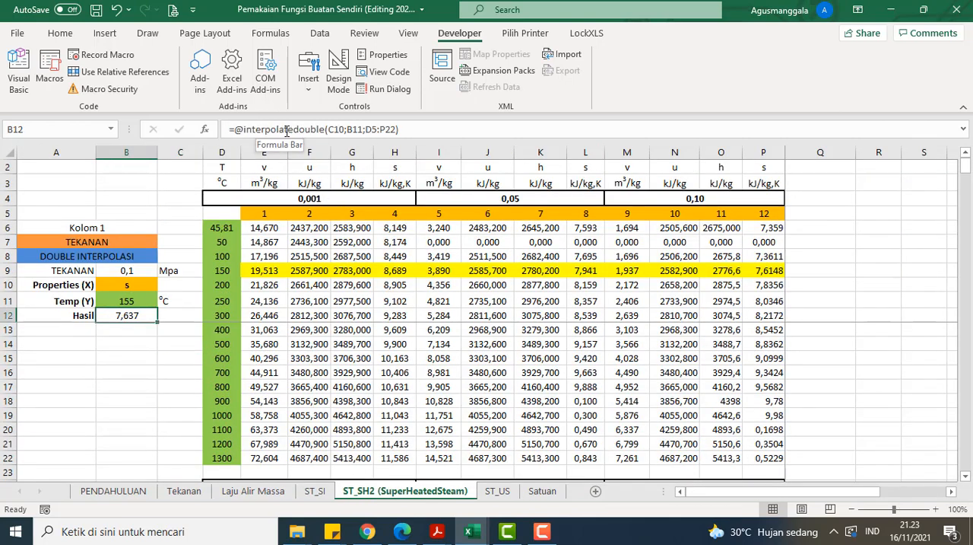
left_click(172, 300)
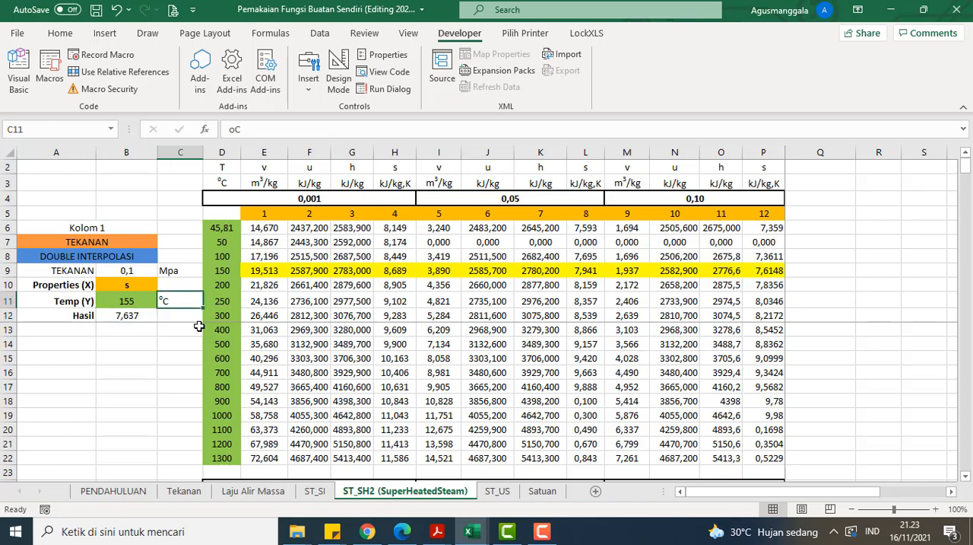
left_click(150, 300)
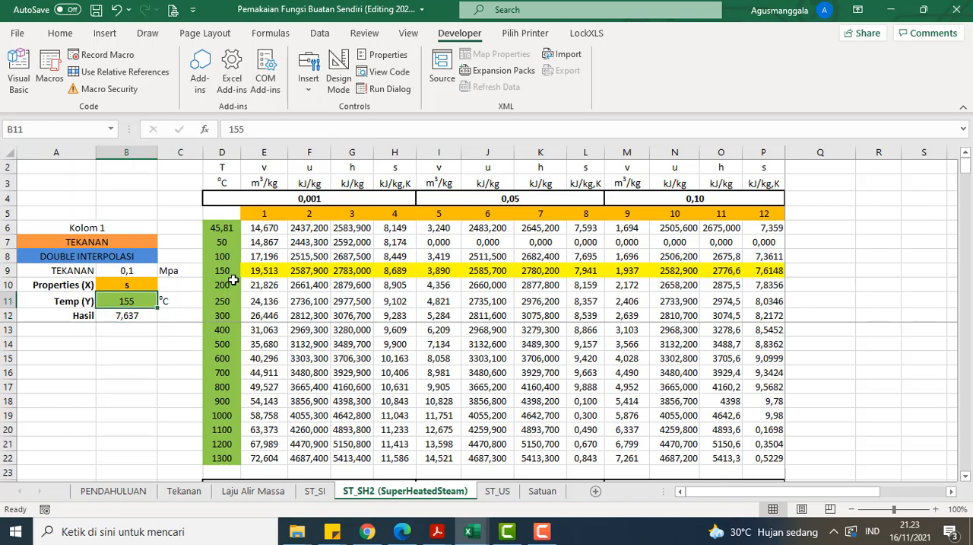
scroll(228, 277, "down", 1)
scroll(222, 288, "up", 1)
Step: Set Temp (Y) in B11 to 225, between the 200 and 250 °C entries, and check Hasil in B12
left_click(227, 286)
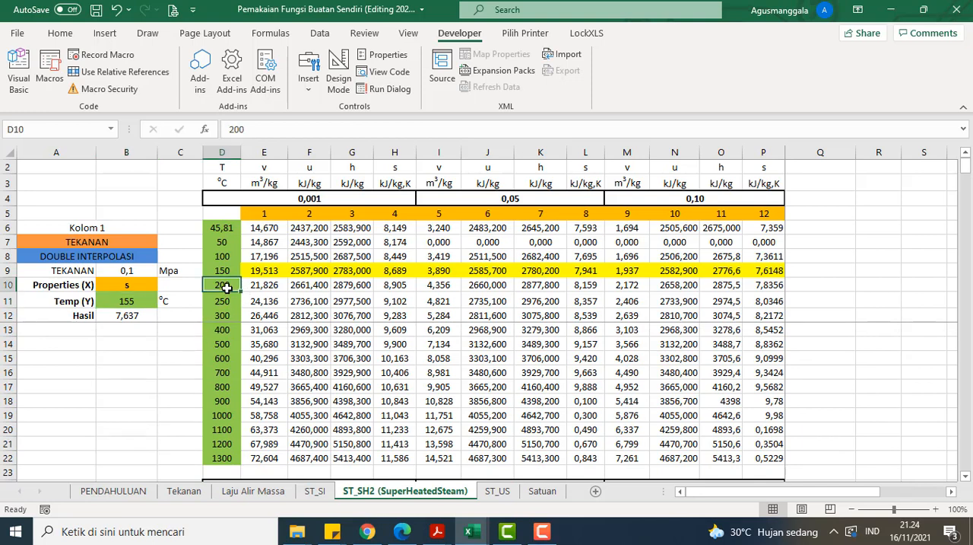
left_click_drag(227, 287, 226, 300)
left_click(144, 301)
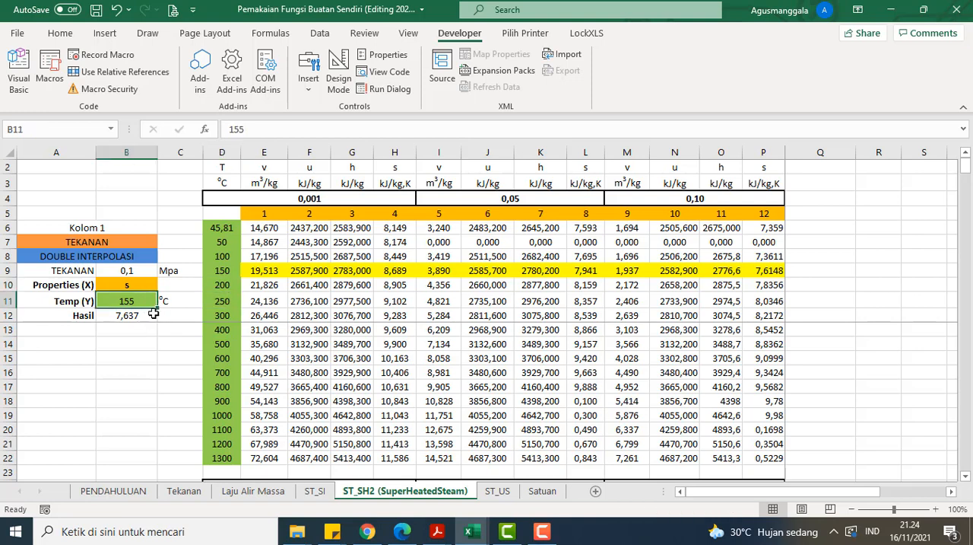
type("225")
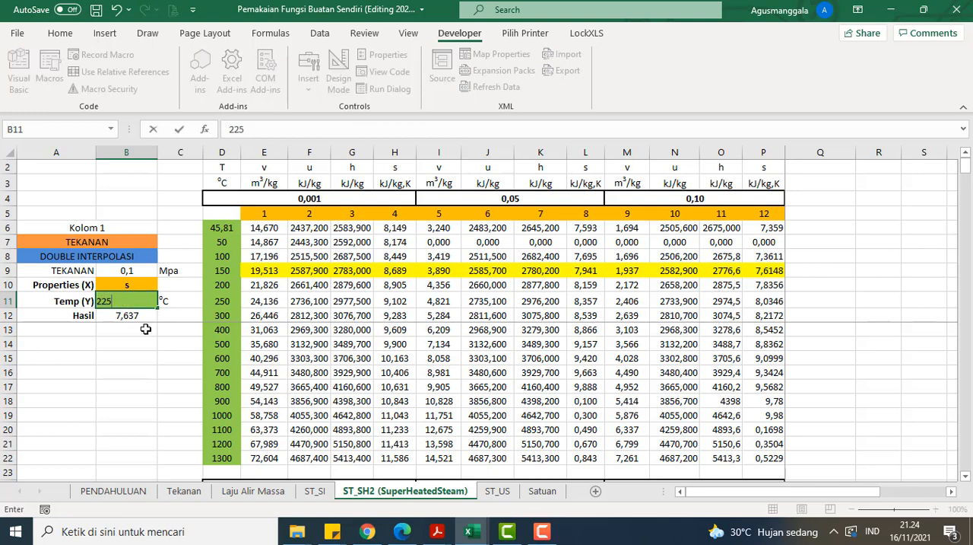
key("Return")
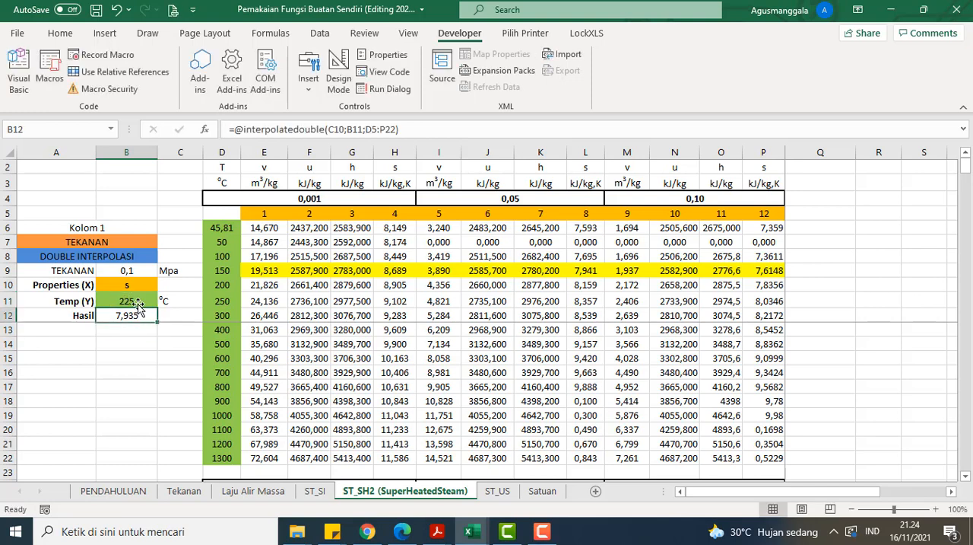
left_click(141, 301)
left_click(147, 317)
Step: Trace the 200 °C row across the superheated table and set Temp (Y) in B11 to 200
left_click_drag(229, 287, 768, 286)
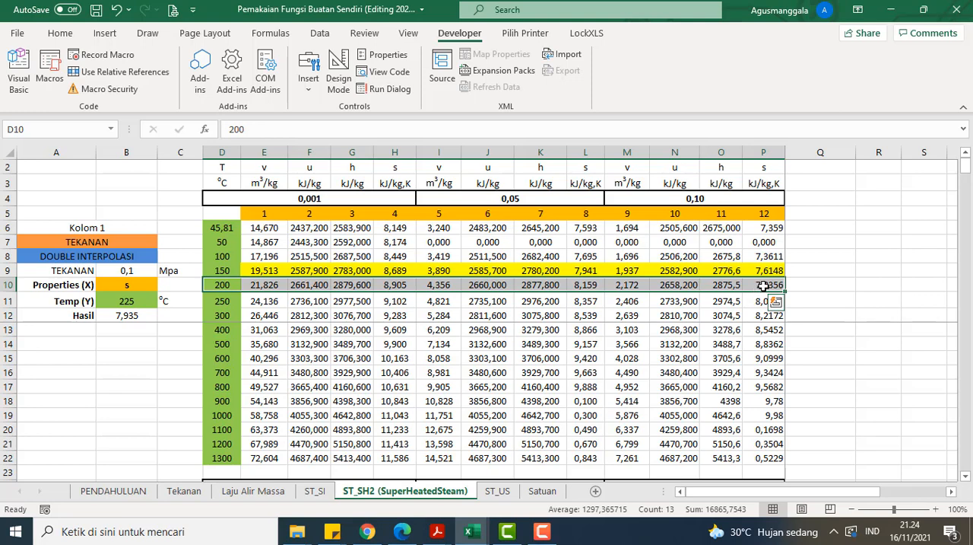
left_click(125, 302)
type("200")
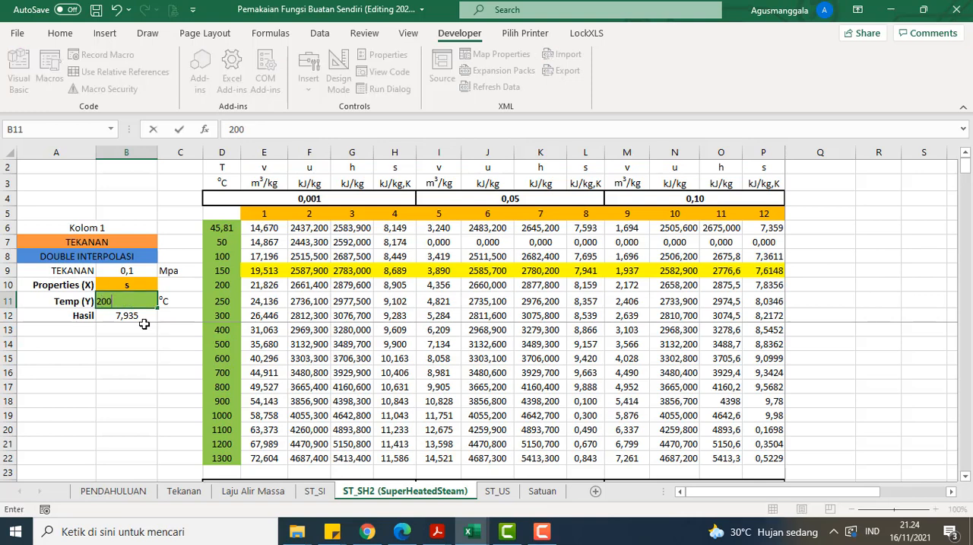
key("Return")
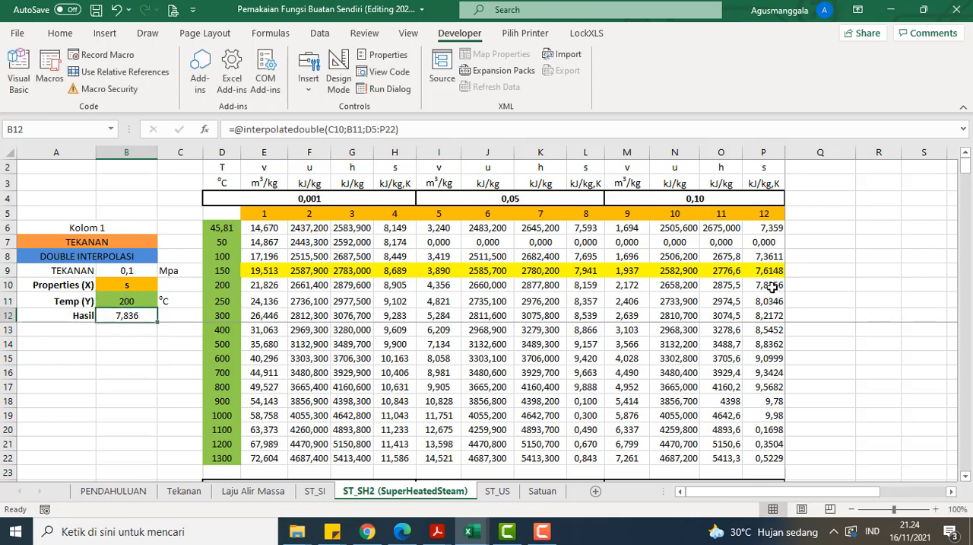
Step: Compare Hasil in B12 with the tabulated s entry in P10 for 200 °C and 0,10 MPa, glancing at the ST_SI sheet in between
left_click(772, 286)
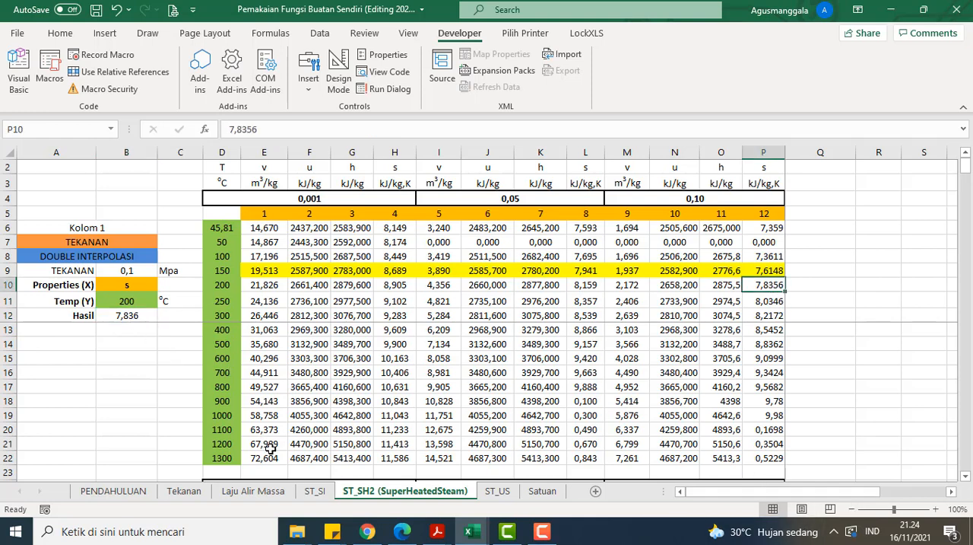
left_click(315, 491)
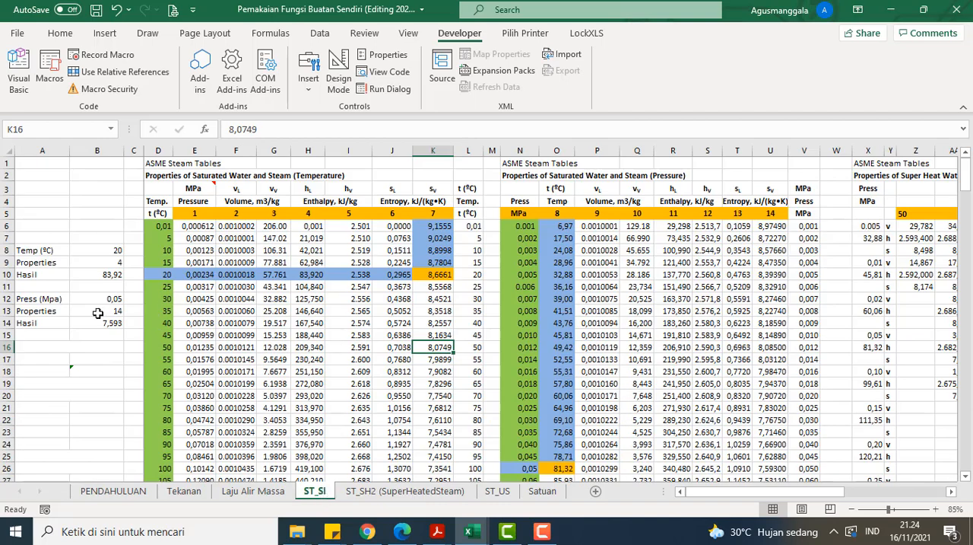
left_click(364, 492)
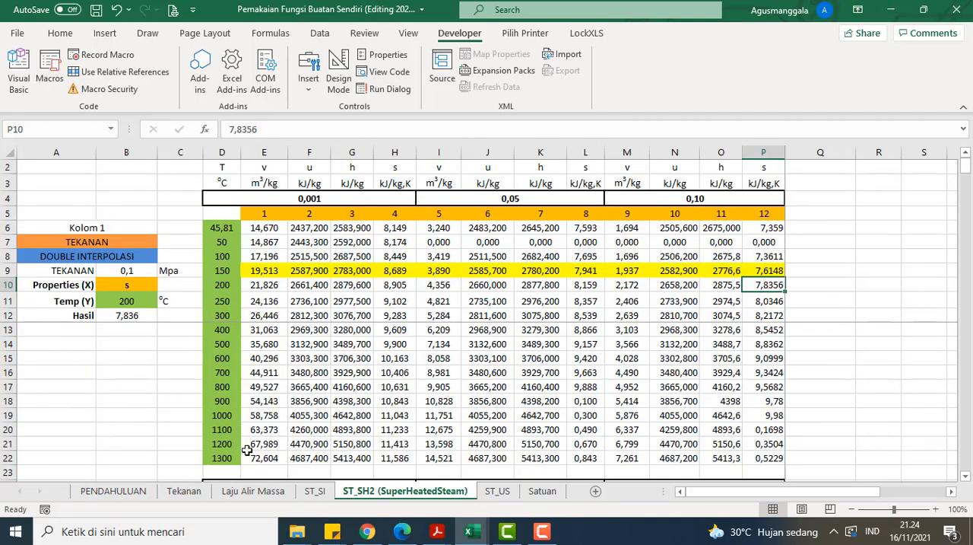
left_click(138, 313)
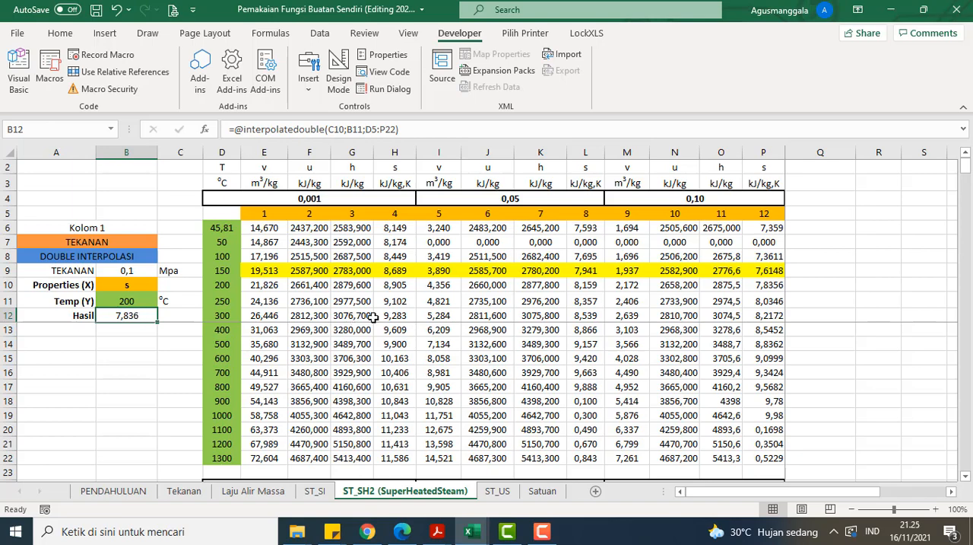
Step: Examine the superheated steam table's pressure blocks from 0,10 MPa in M4 down to the 12,5 MPa block in M151
scroll(373, 317, "down", 1)
scroll(314, 285, "up", 1)
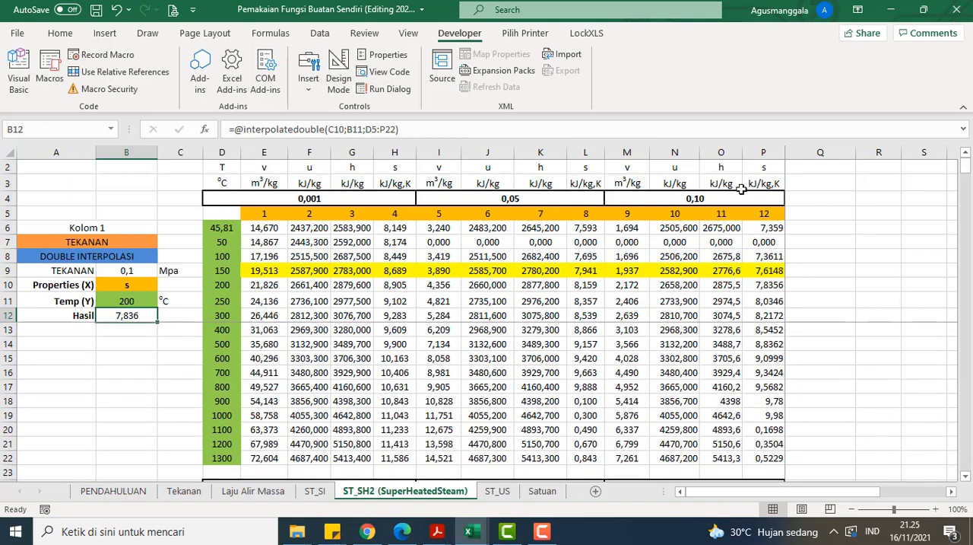
left_click(693, 194)
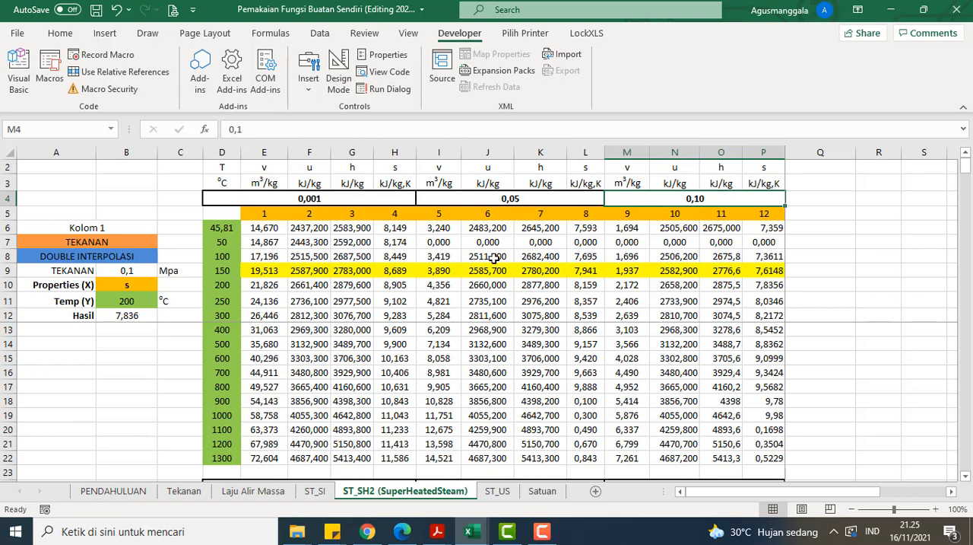
left_click(226, 272)
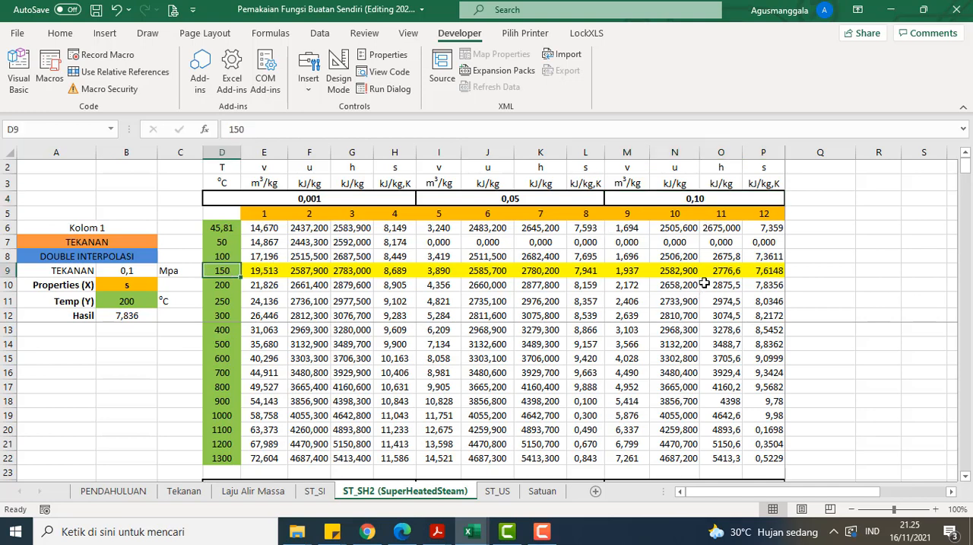
scroll(568, 278, "down", 12)
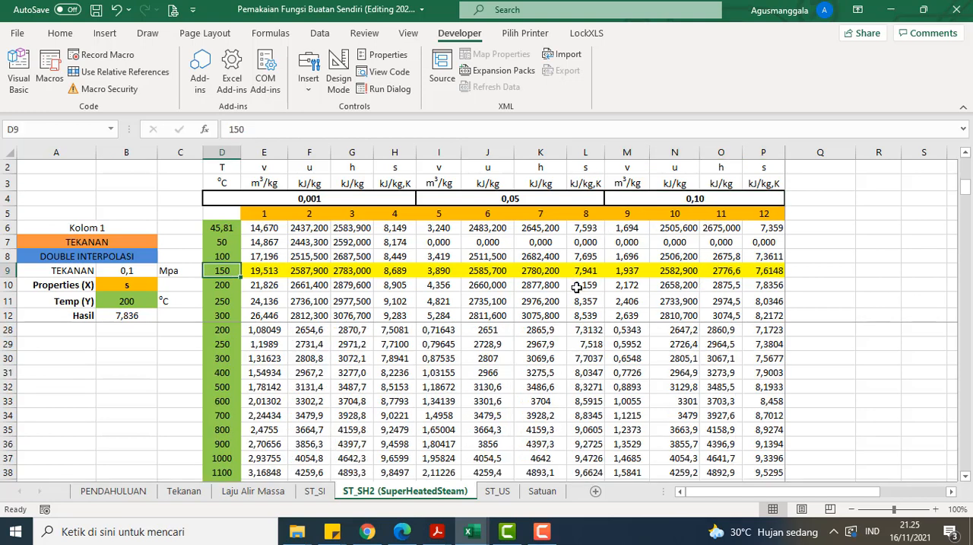
scroll(675, 366, "down", 15)
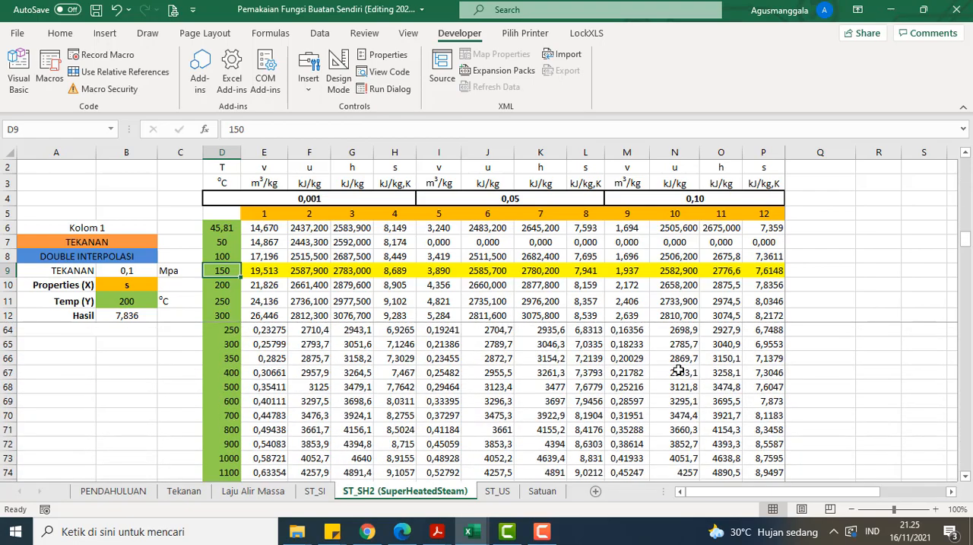
scroll(679, 369, "down", 18)
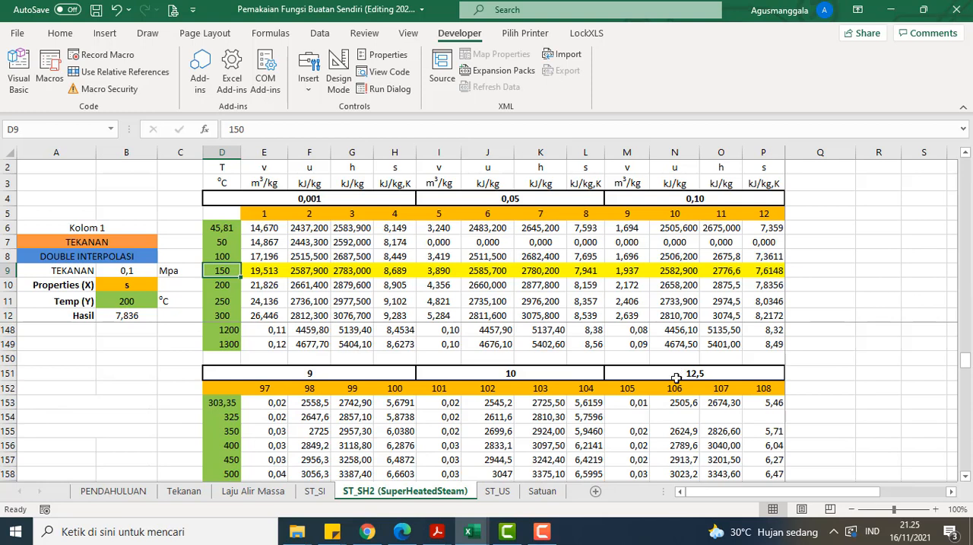
left_click(697, 373)
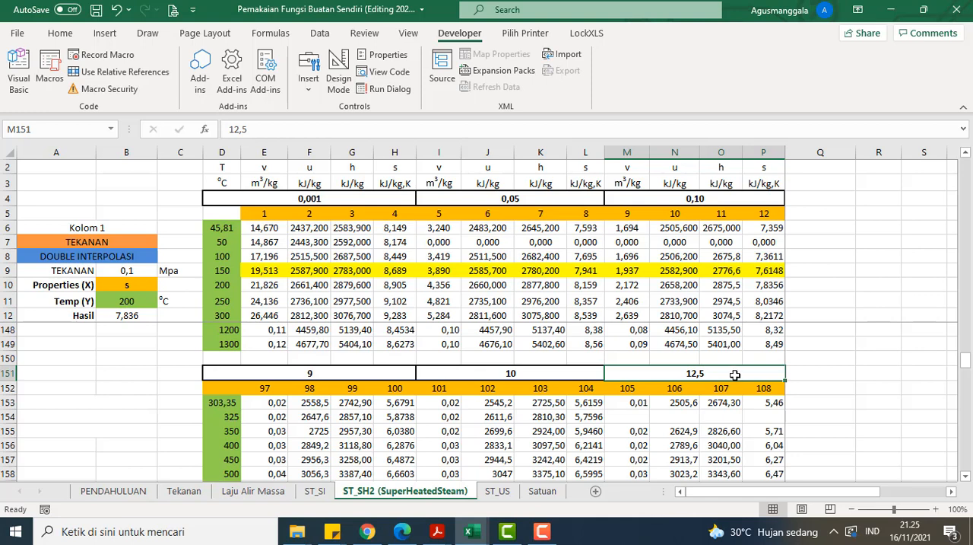
Step: Set TEKANAN in B9 to 12,5 MPa from its list of pressures
left_click(145, 271)
left_click(163, 271)
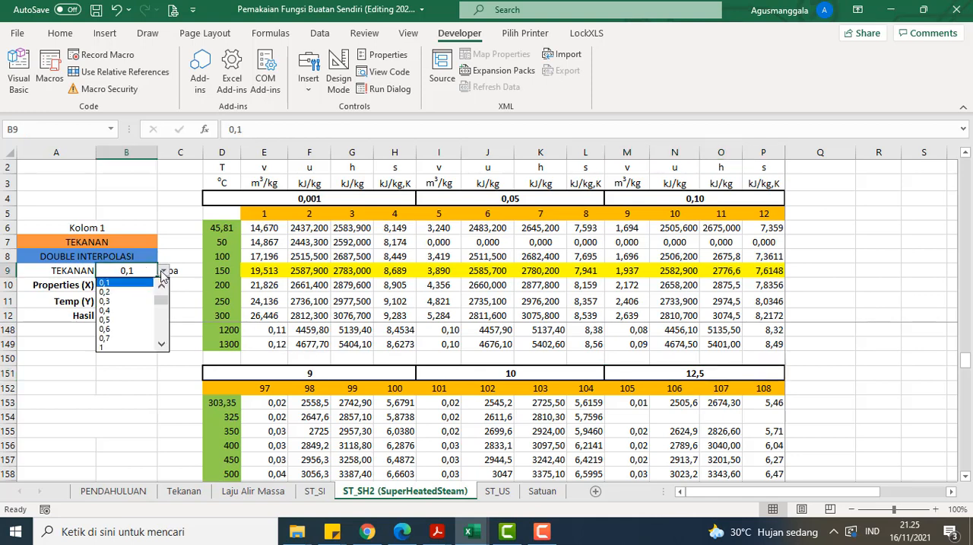
left_click_drag(165, 299, 165, 329)
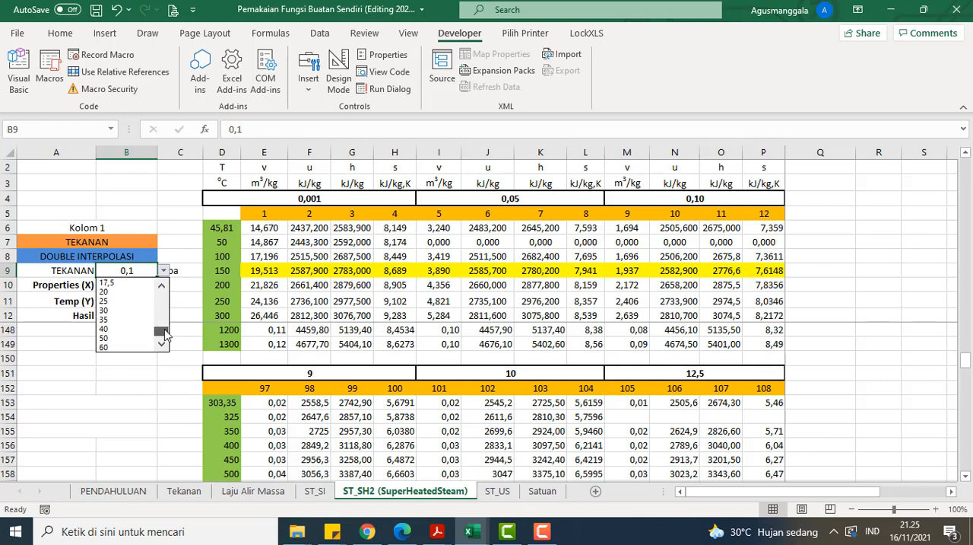
left_click(161, 287)
left_click(161, 286)
left_click(161, 287)
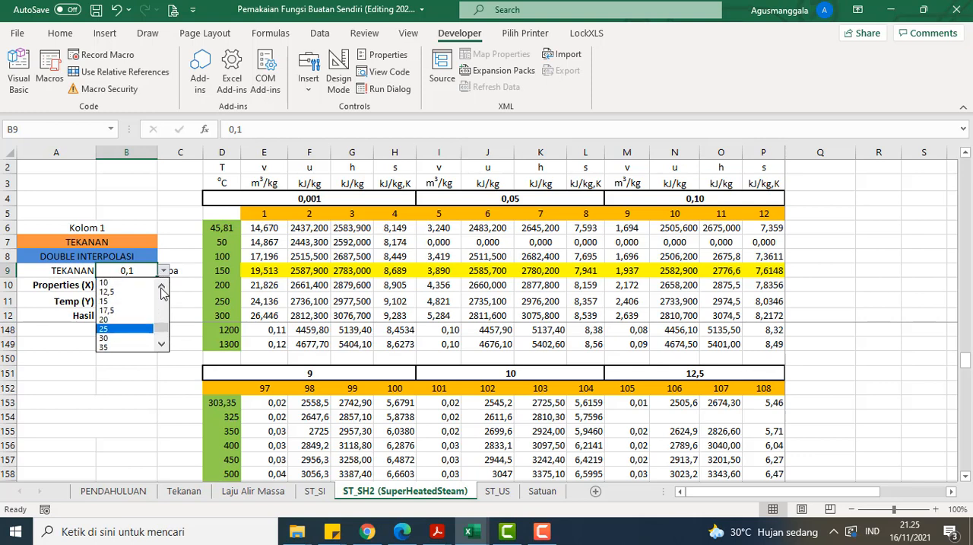
left_click(124, 297)
Step: Set Properties (X) in B10 to h
left_click(139, 287)
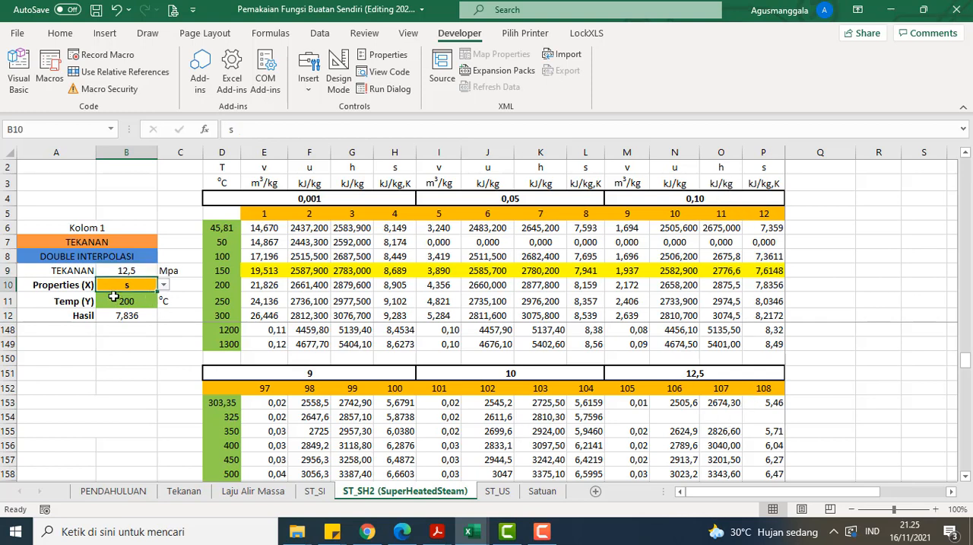
left_click(164, 285)
left_click(140, 314)
Step: Trace the 400 °C row of the 12,5 MPa table block and set Temp (Y) in B11 to 400
left_click(140, 302)
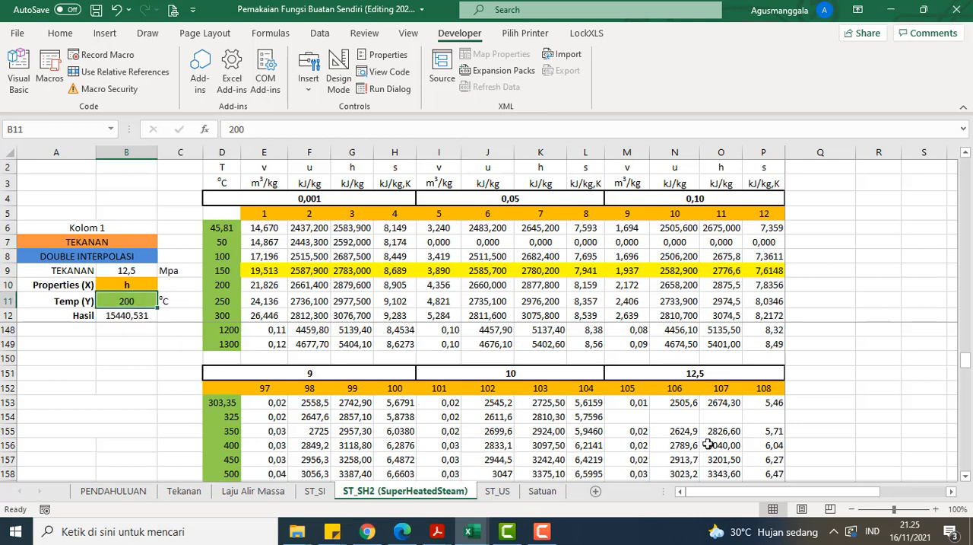
left_click(661, 458)
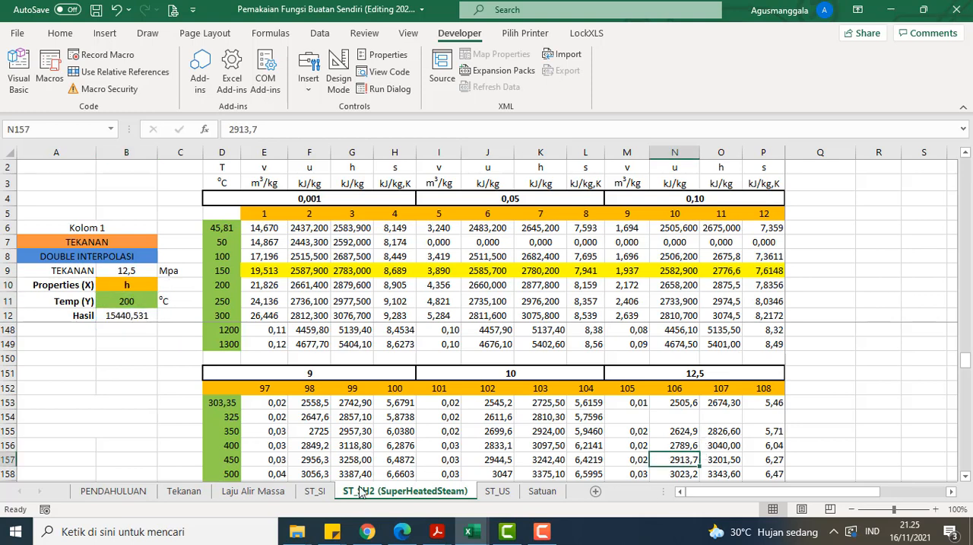
left_click_drag(232, 446, 779, 453)
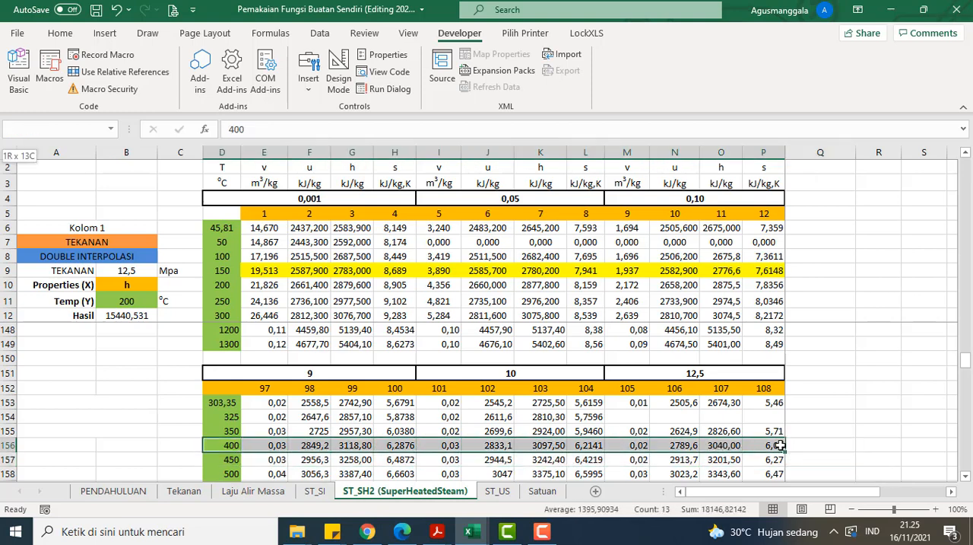
left_click(104, 303)
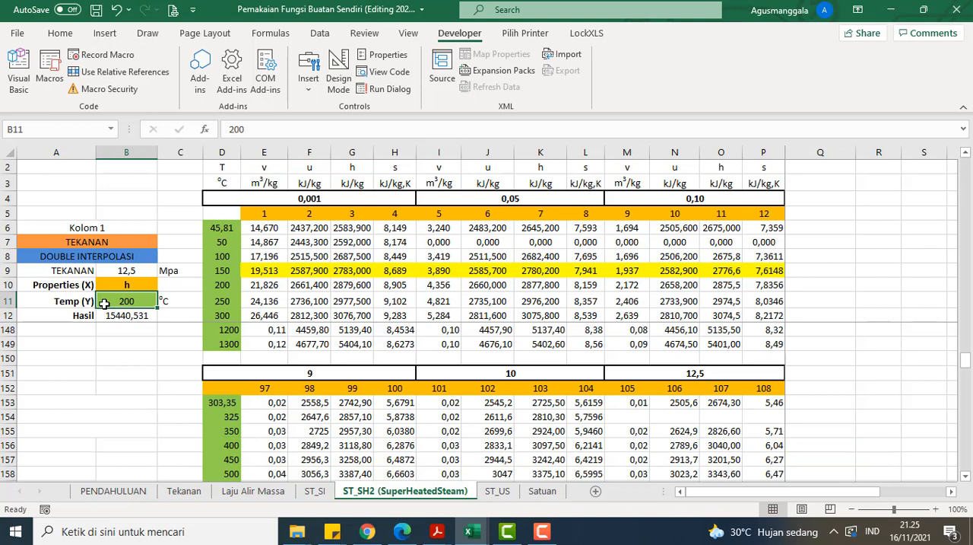
type("4")
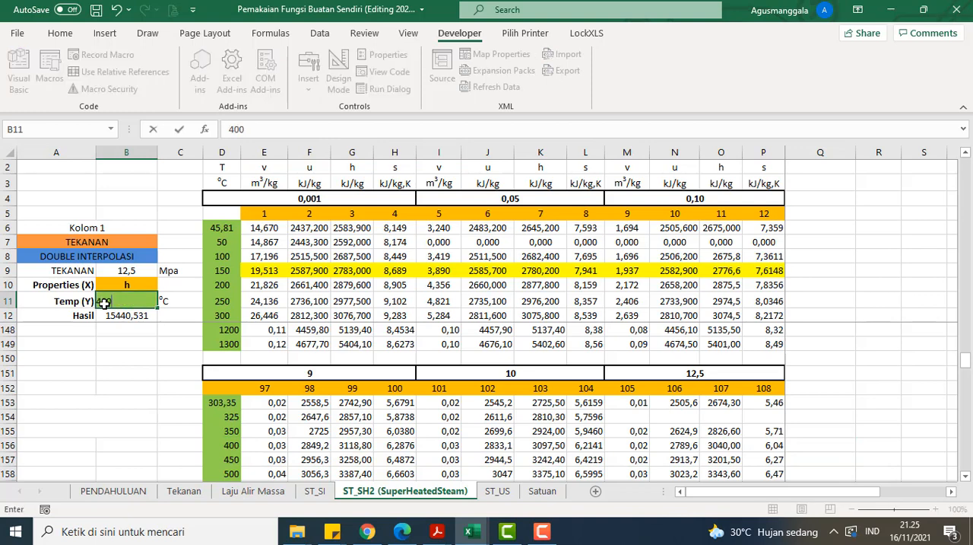
type("00")
key("Return")
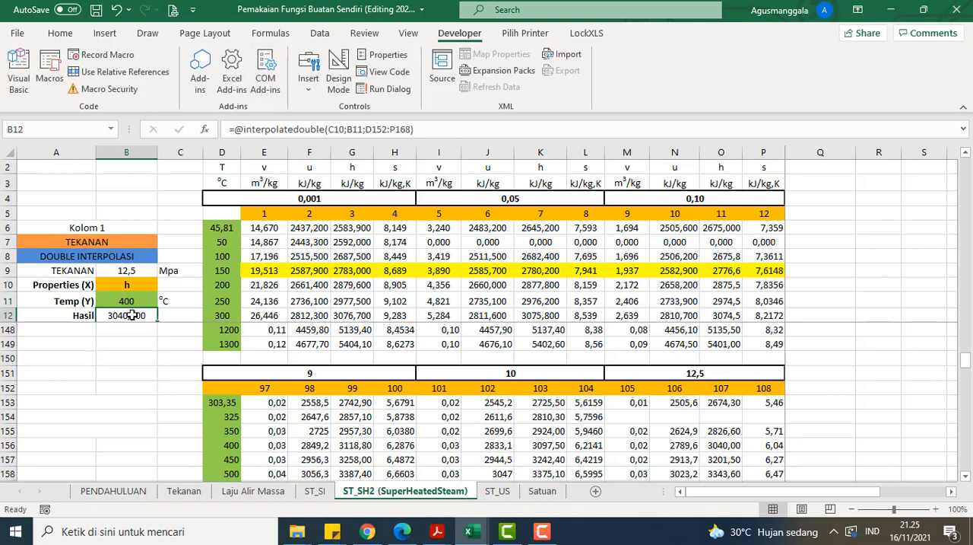
Step: Compare the h entry of the 400 °C row under 12,5 MPa with Hasil in B12
left_click_drag(247, 446, 729, 454)
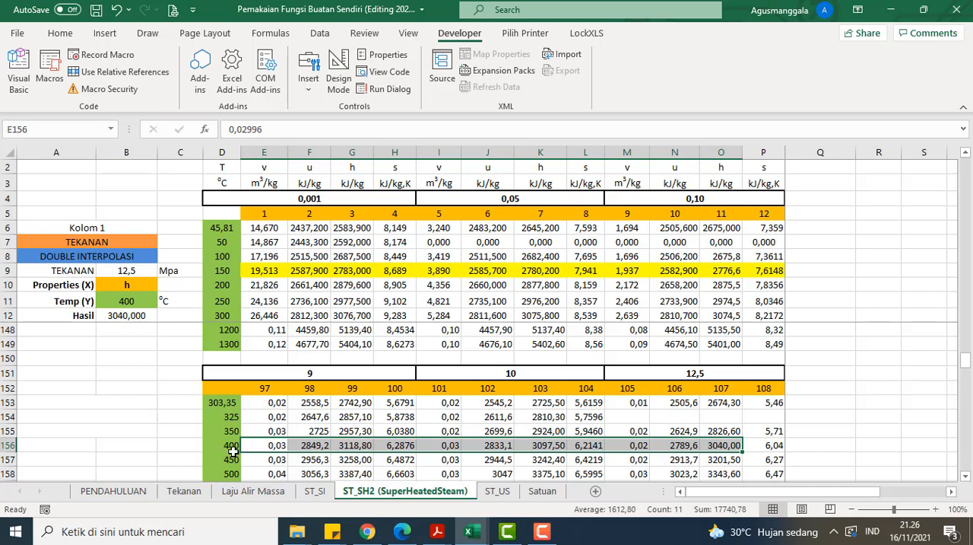
left_click(162, 367)
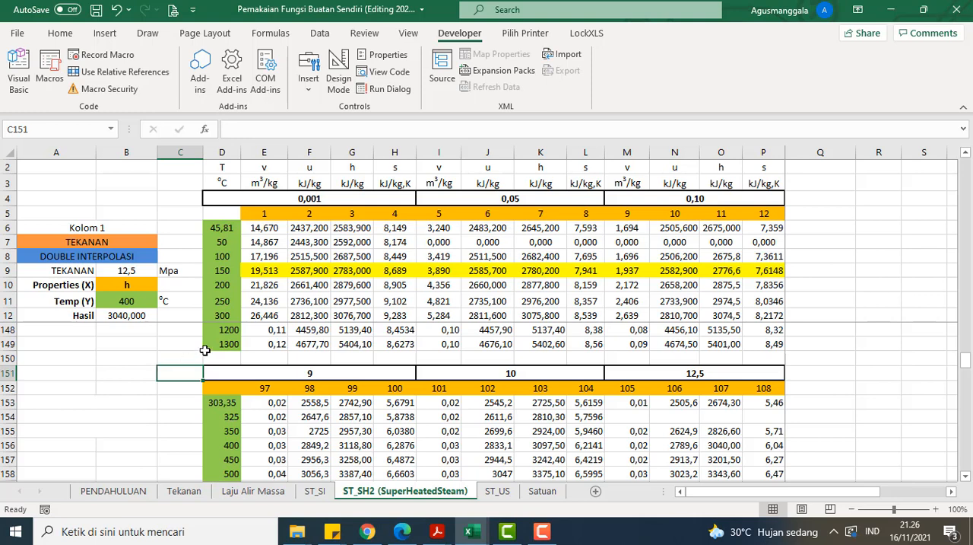
left_click(130, 316)
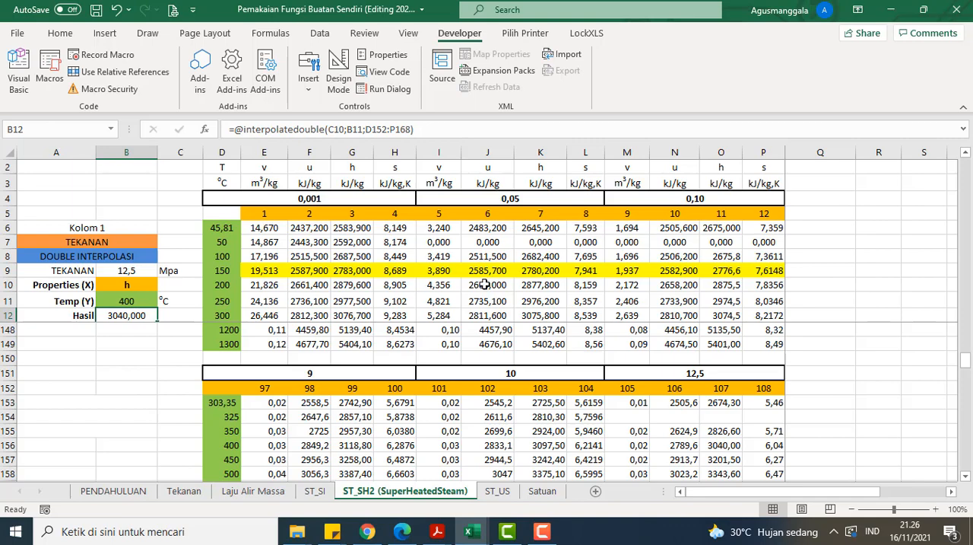
Step: Review the rest of the 12,5 MPa block and the following 15, 17,5 and 20 MPa blocks of the superheated table
scroll(485, 283, "down", 1)
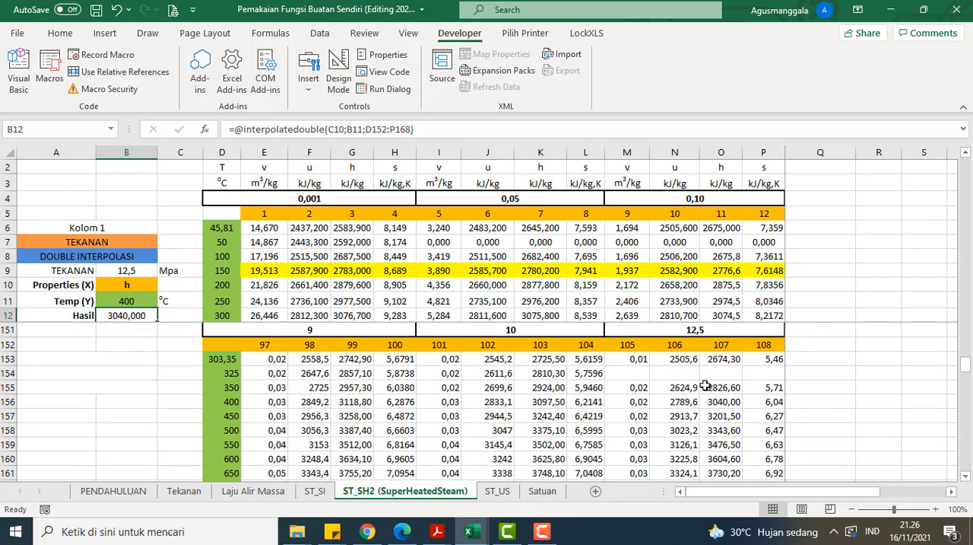
scroll(647, 390, "down", 1)
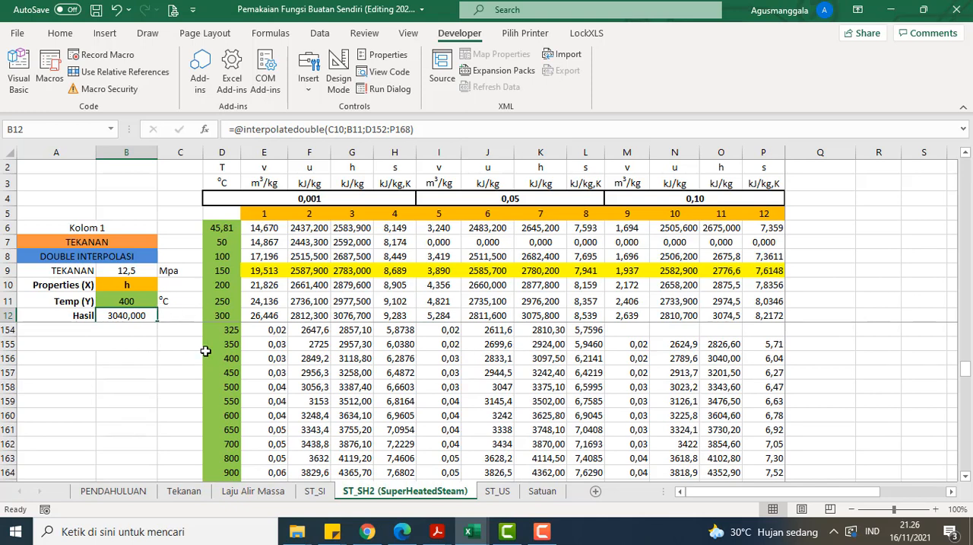
scroll(396, 344, "up", 2)
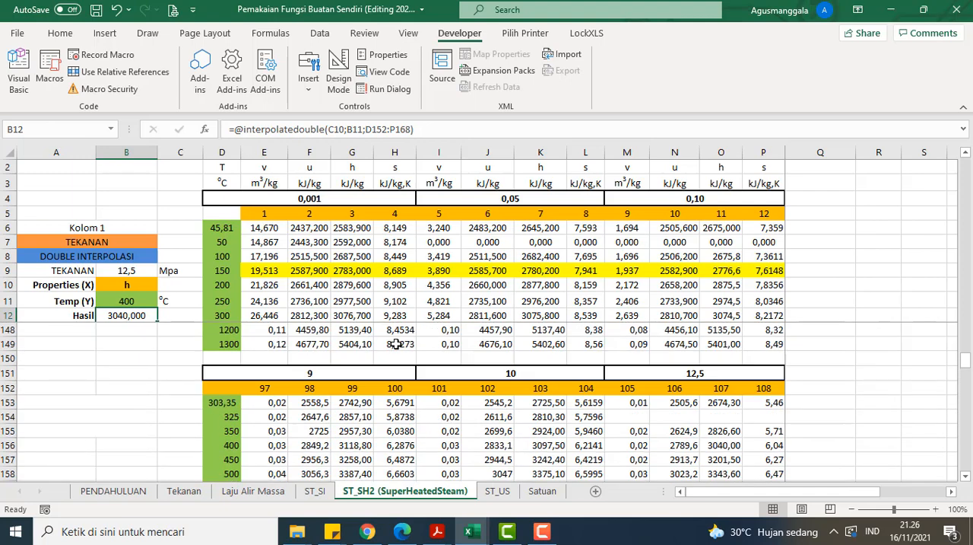
scroll(397, 343, "down", 4)
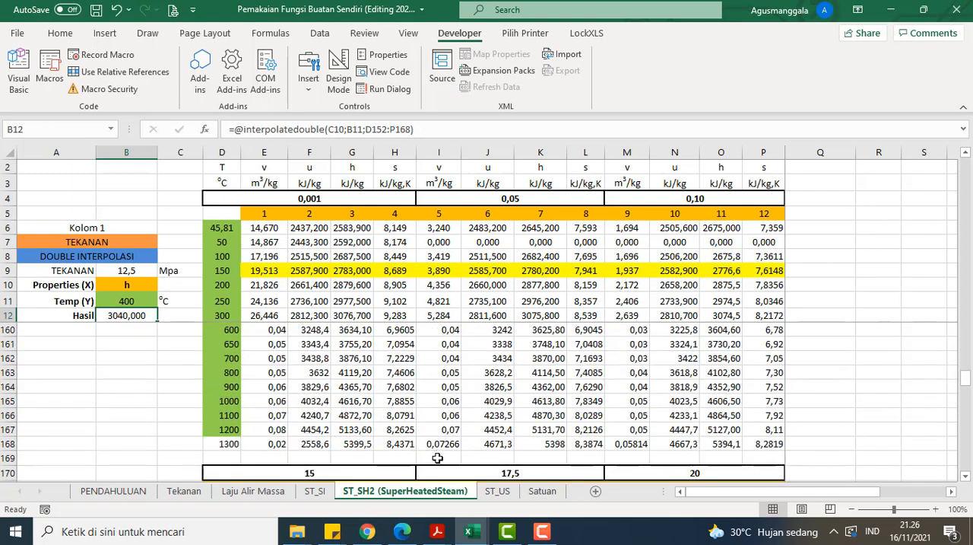
scroll(495, 370, "down", 1)
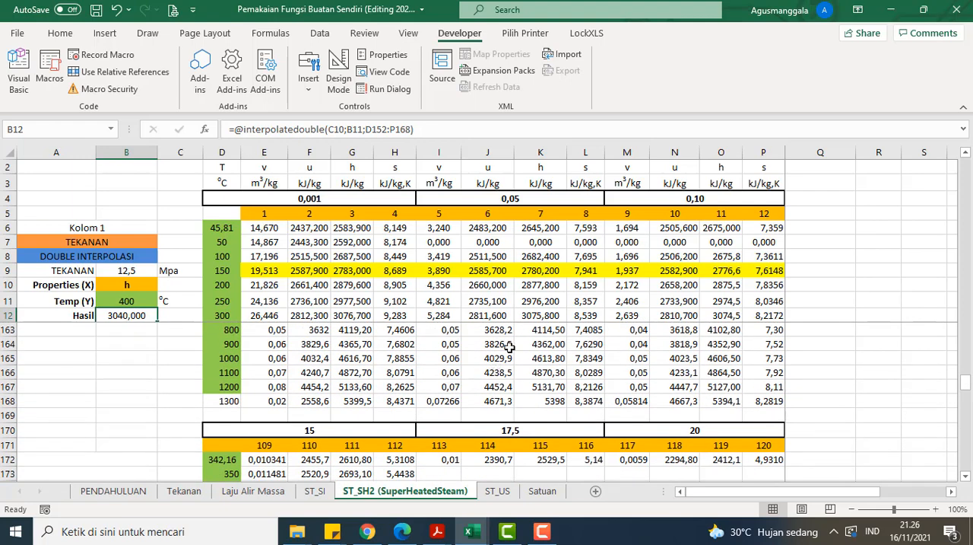
scroll(516, 337, "down", 2)
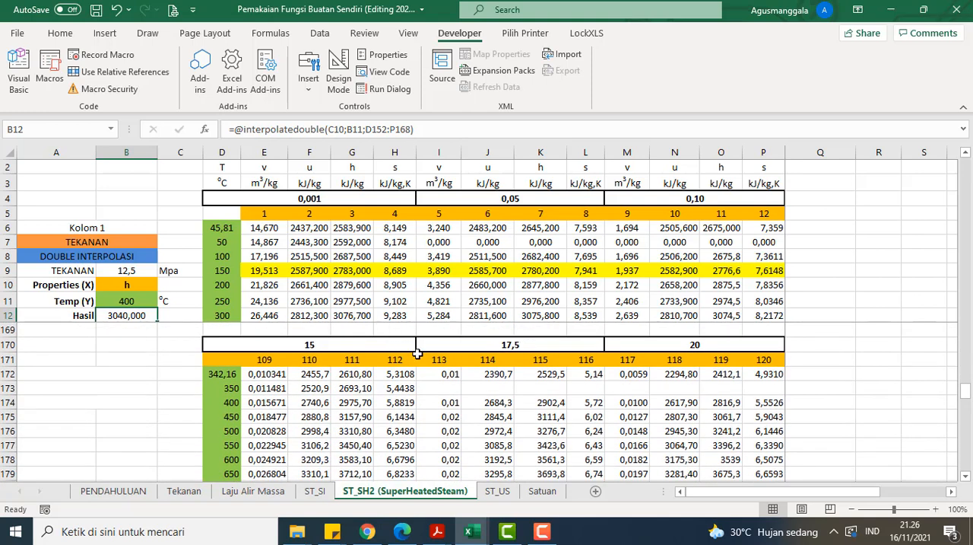
scroll(443, 391, "down", 1)
Step: View the ASME steam tables in US units on the ST_US sheet
left_click(504, 494)
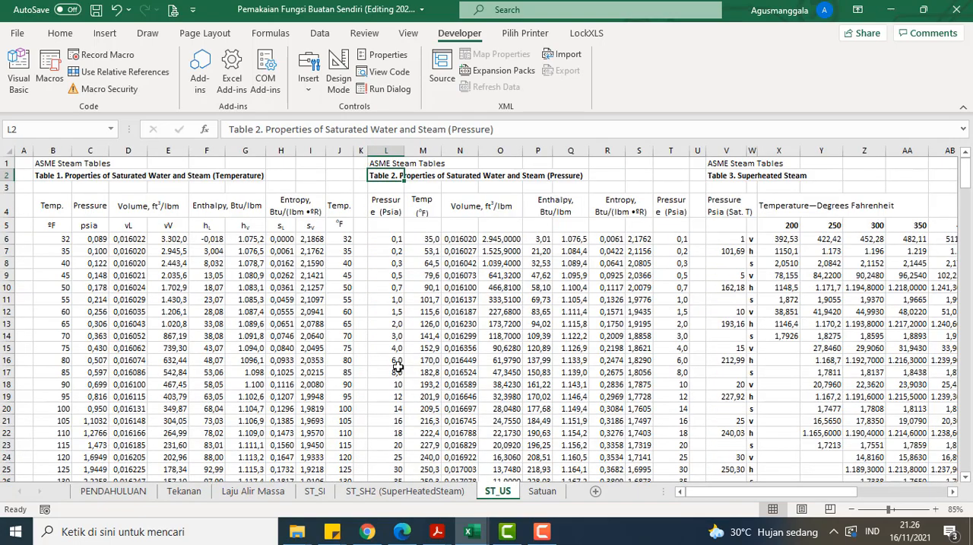
scroll(398, 367, "down", 1)
scroll(507, 460, "up", 1)
left_click(527, 494)
left_click(500, 493)
Step: Review the supporting unit, pressure and property lists on the Satuan sheet
left_click(521, 492)
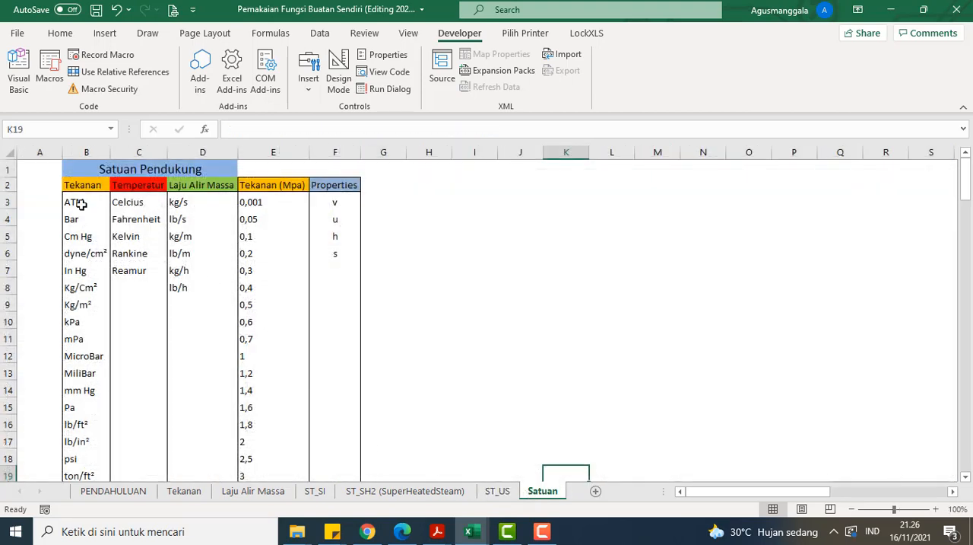
scroll(73, 196, "up", 1)
scroll(72, 196, "down", 2)
scroll(77, 204, "up", 3)
left_click_drag(87, 187, 318, 430)
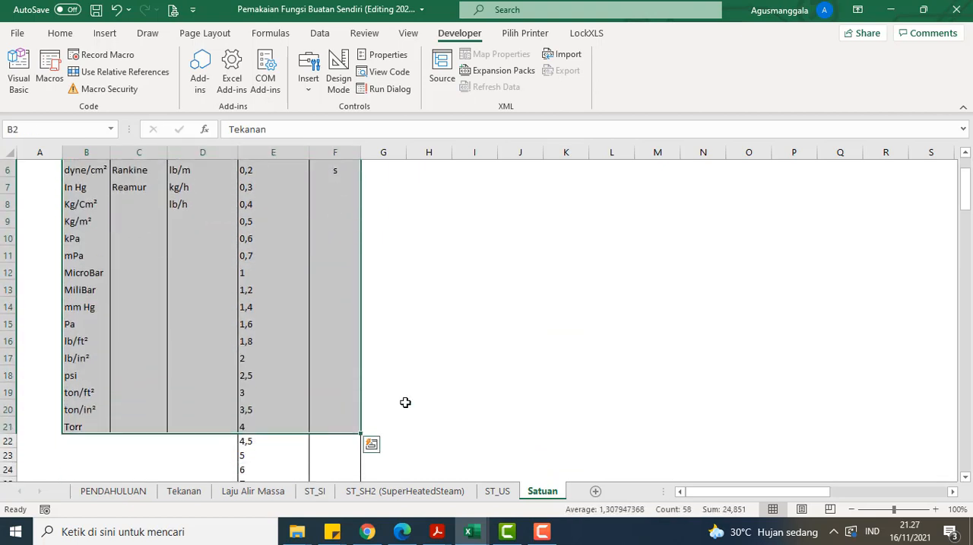
left_click(439, 378)
scroll(243, 243, "up", 2)
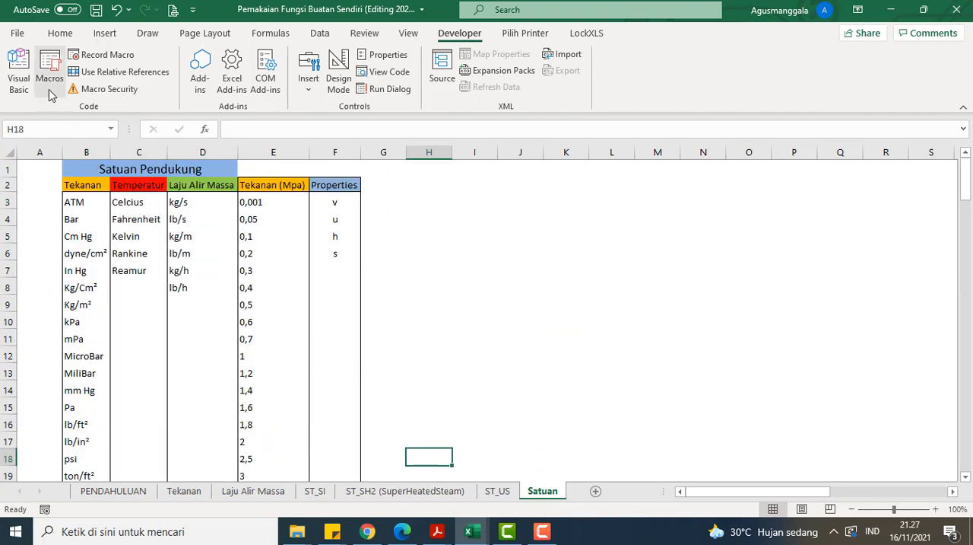
Step: Switch to the Visual Basic editor and open the UserForm2 design
left_click(19, 72)
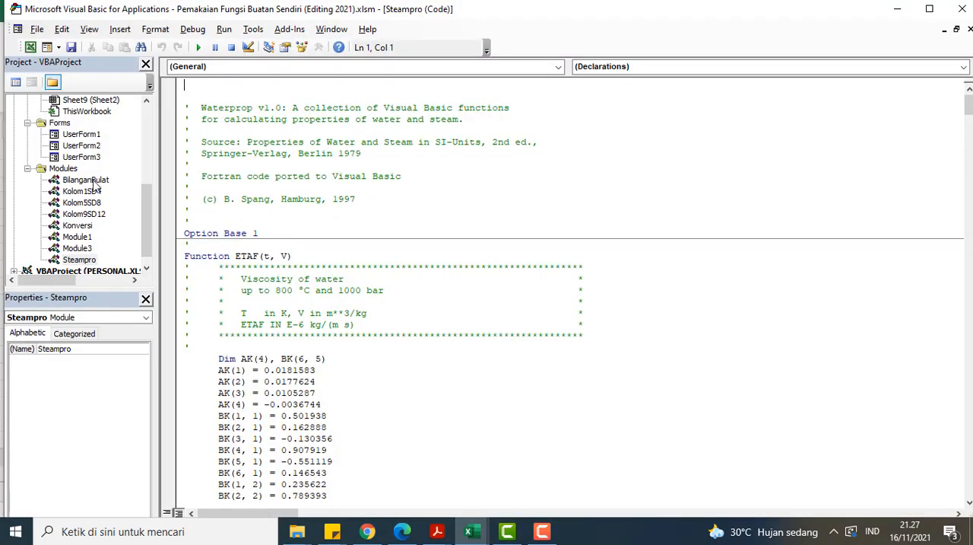
double_click(96, 148)
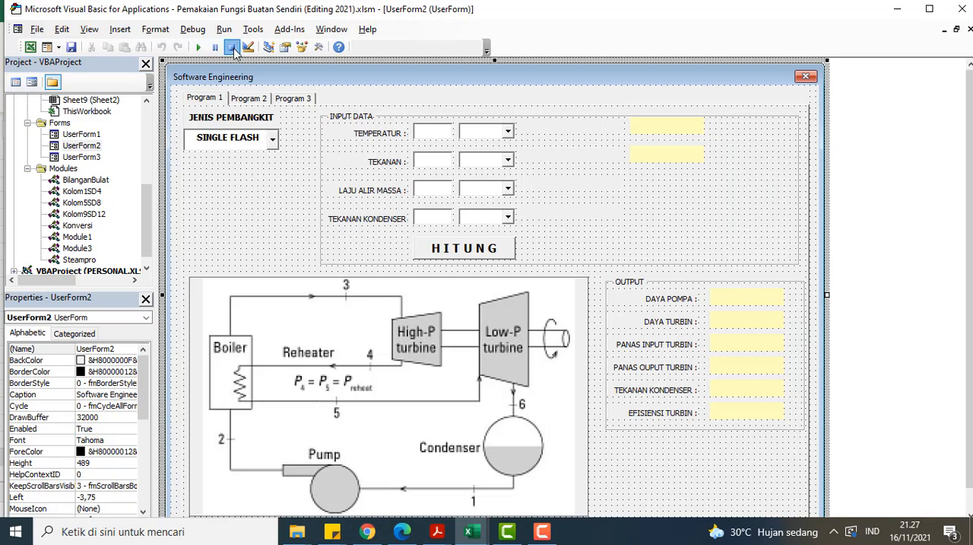
Step: Run UserForm2 and enter a temperature of 23 Celcius and a pressure of 23 Bar in the input data
left_click(199, 47)
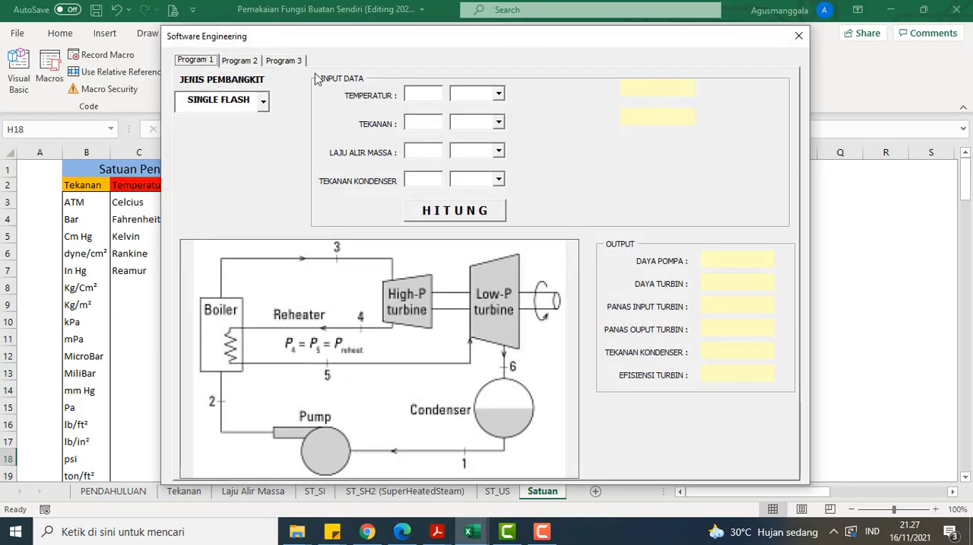
left_click(499, 93)
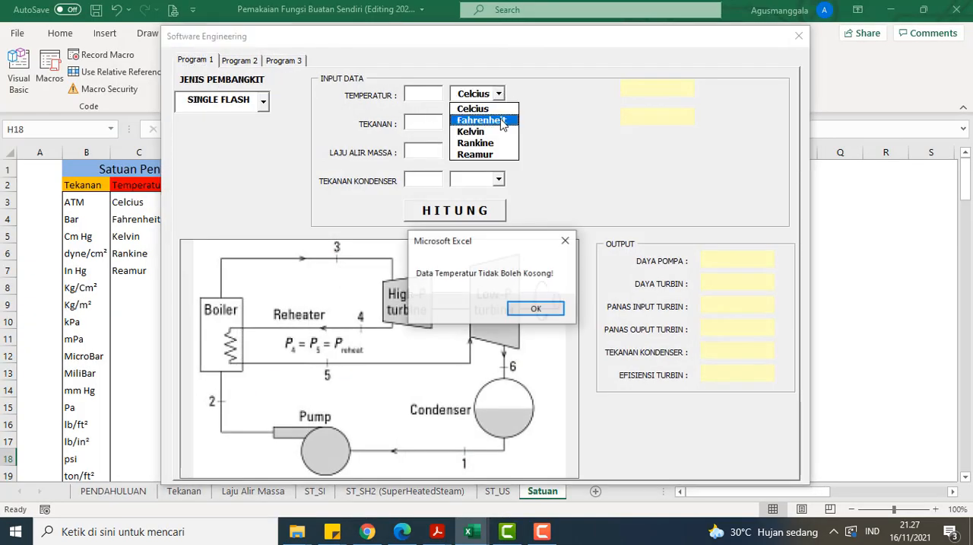
left_click(532, 305)
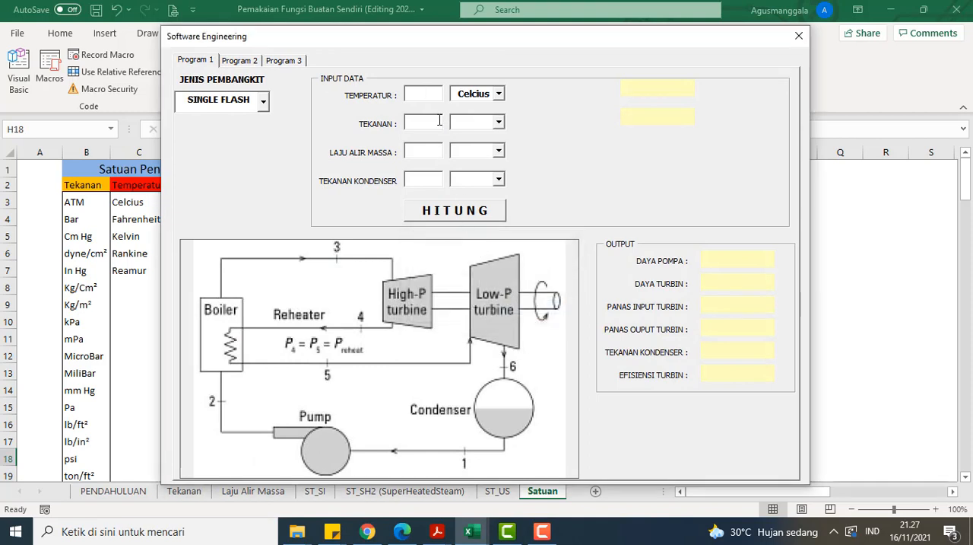
type("23")
left_click(499, 121)
left_click(468, 146)
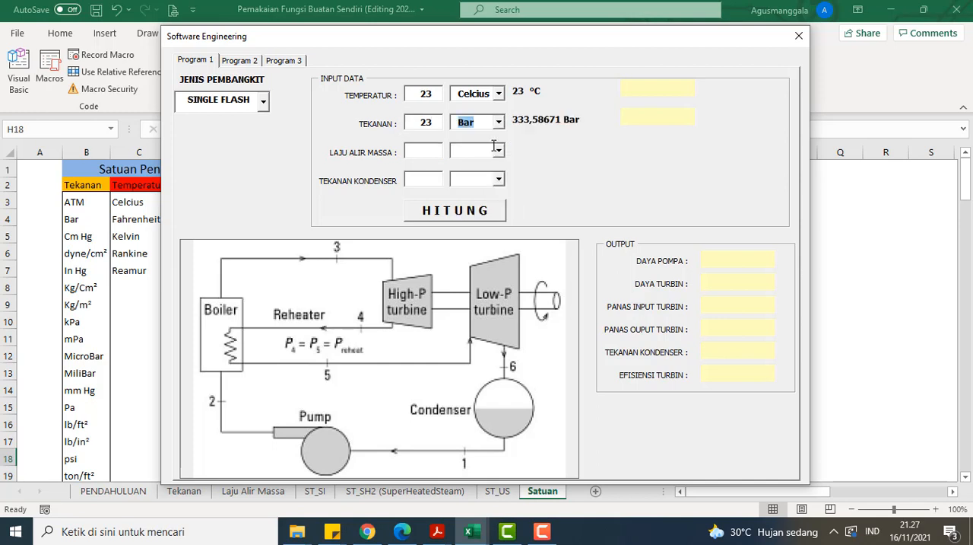
Step: Enter a mass flow rate of 12 kg/s in the form's input data
left_click(433, 149)
left_click(499, 150)
left_click(508, 163)
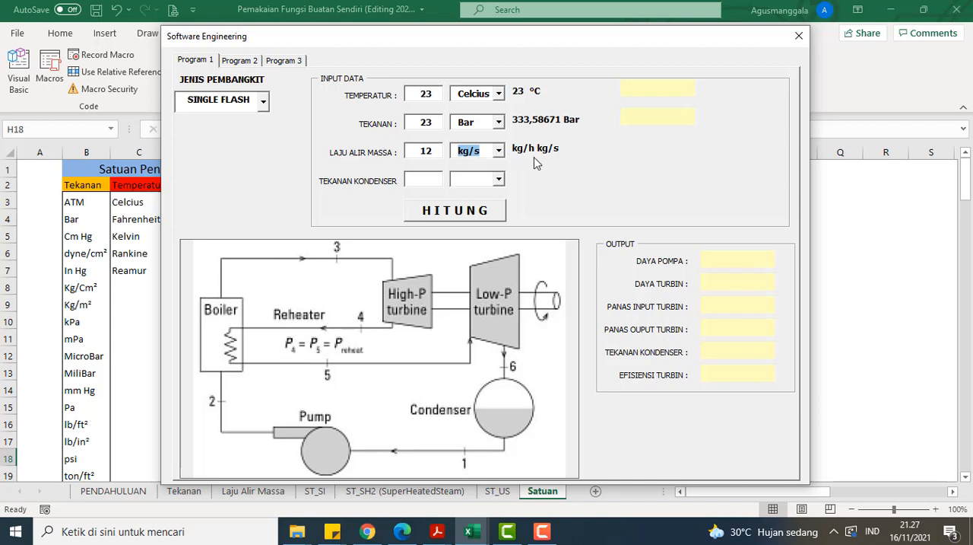
Step: Enter a condenser pressure of 0.01 Bar and start the form's calculation
left_click(435, 180)
type("0,0")
type("01")
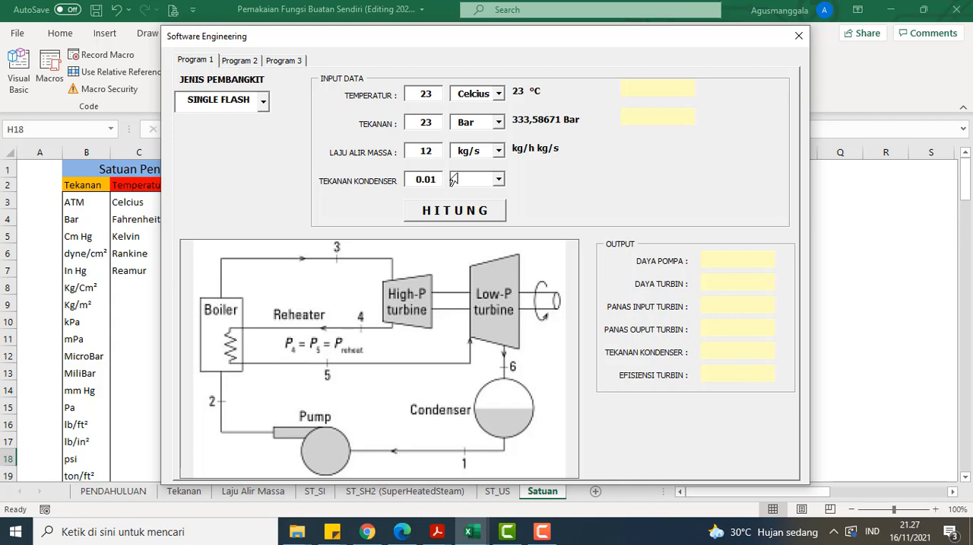
left_click(500, 180)
left_click(493, 205)
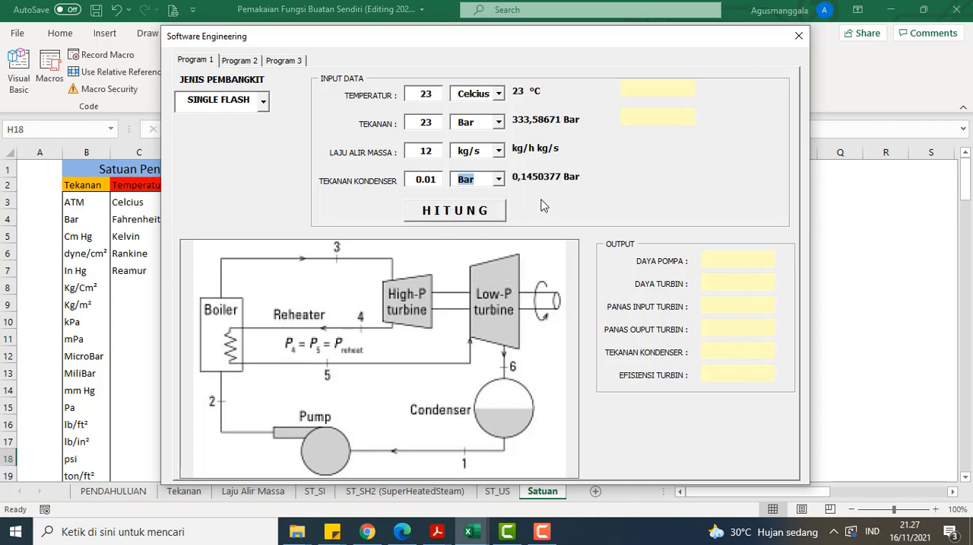
left_click(504, 210)
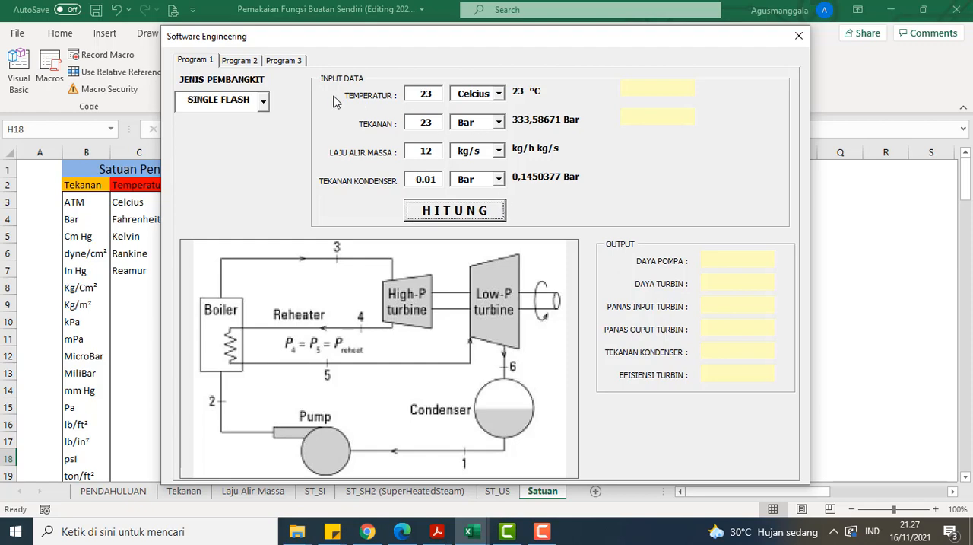
Step: Check the form's plant type list and its program pages, and close the running form
left_click_drag(358, 41, 496, 10)
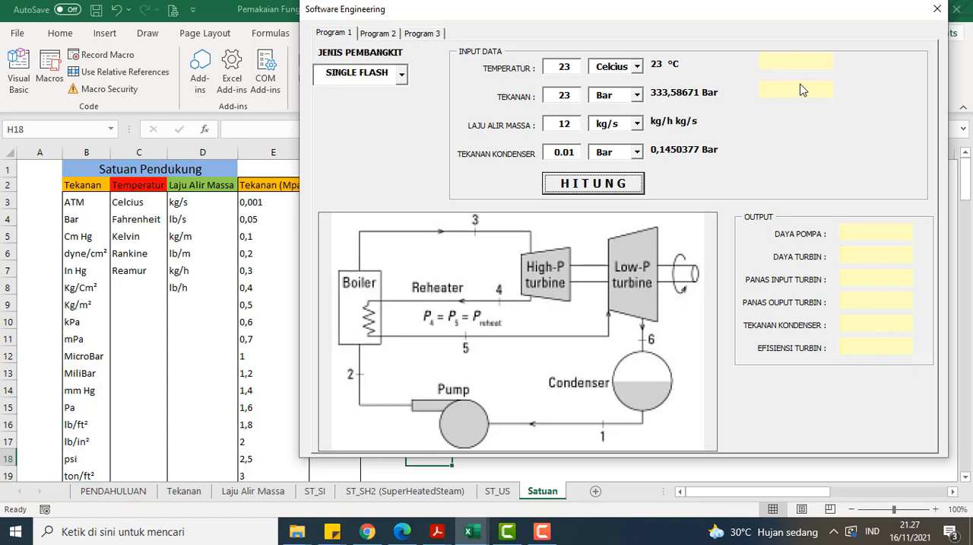
left_click(405, 73)
left_click(437, 108)
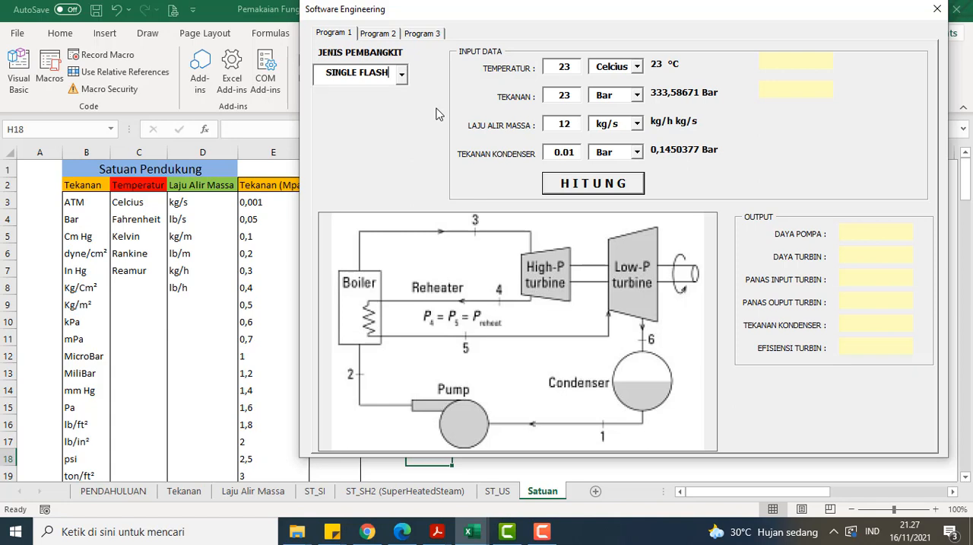
left_click(390, 34)
left_click(335, 35)
left_click(398, 80)
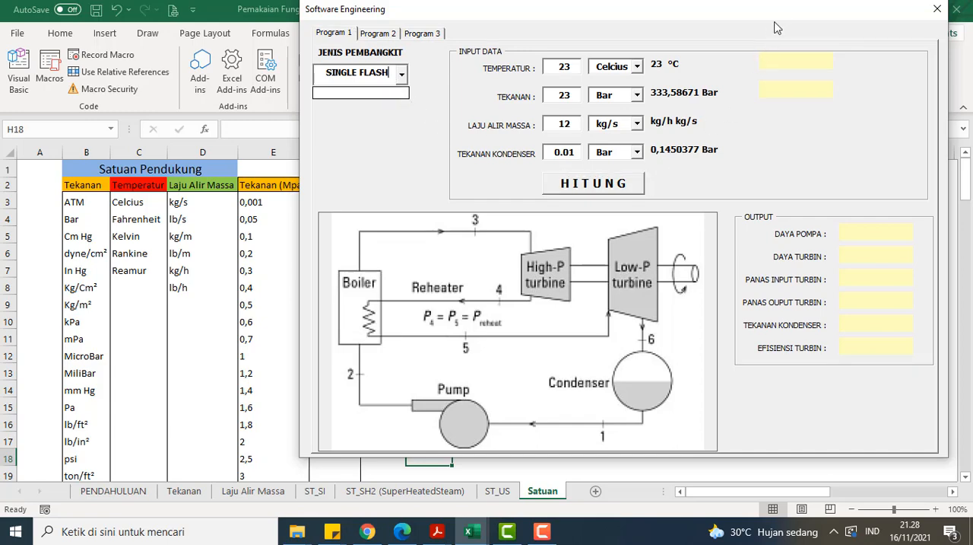
left_click_drag(780, 18, 680, 49)
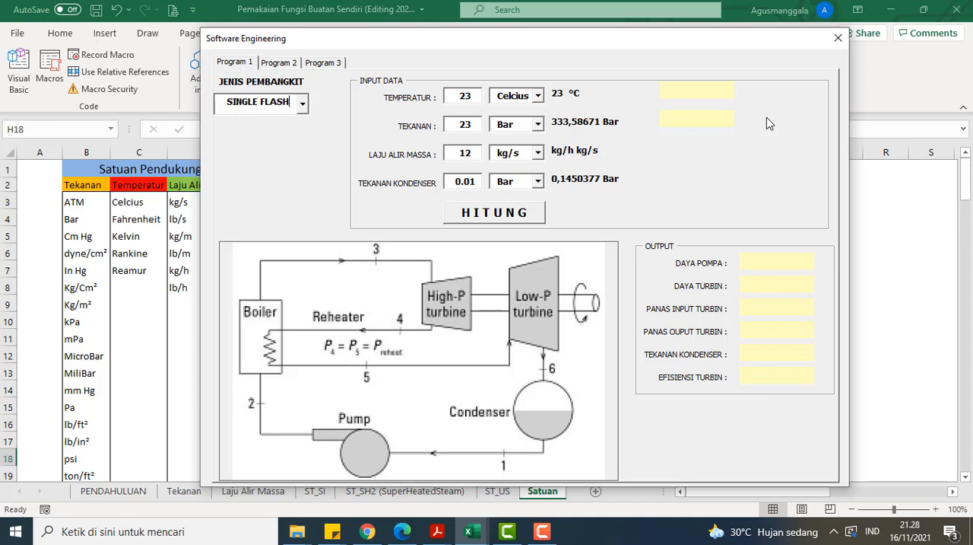
left_click(837, 42)
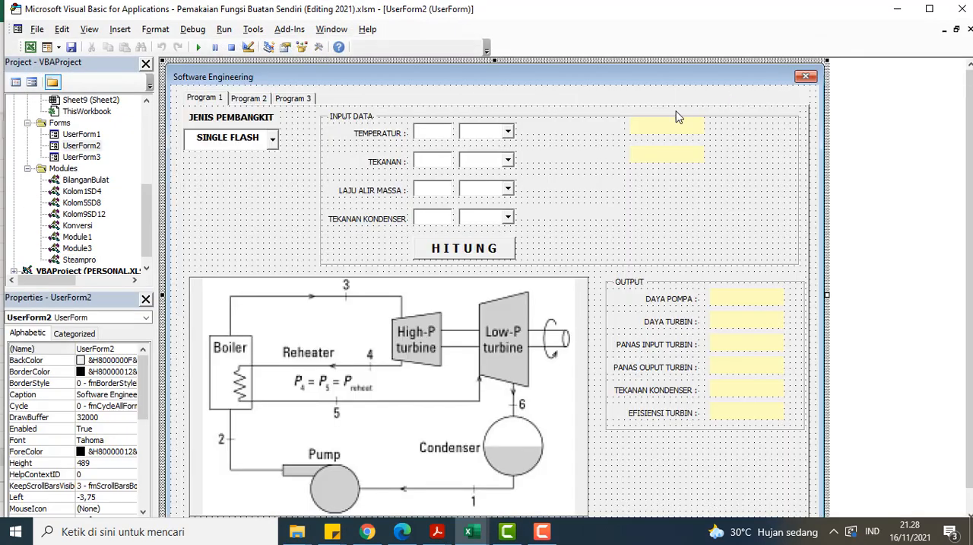
Step: Open the BilanganBulat module's code at its first function, VAPPNaCl
double_click(101, 180)
scroll(395, 214, "up", 5)
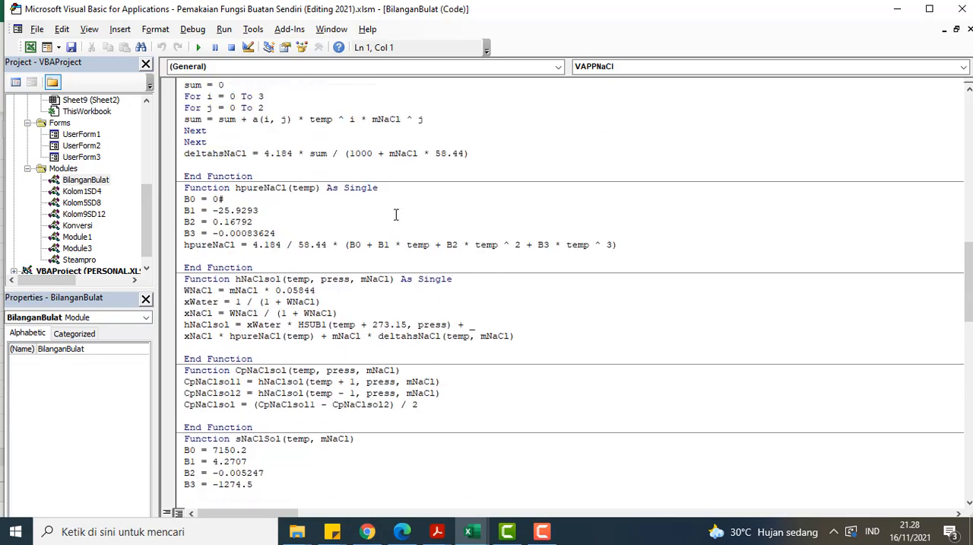
scroll(396, 215, "up", 18)
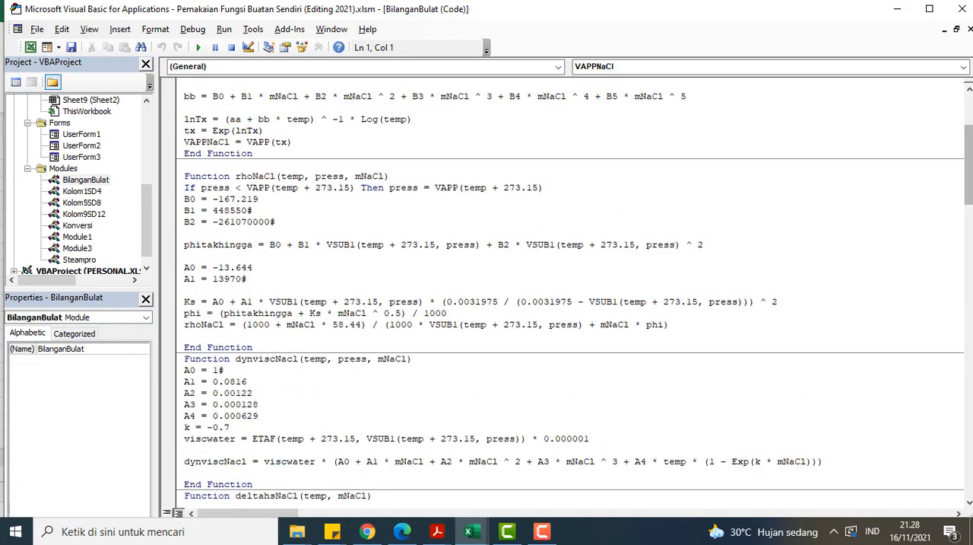
scroll(964, 146, "up", 5)
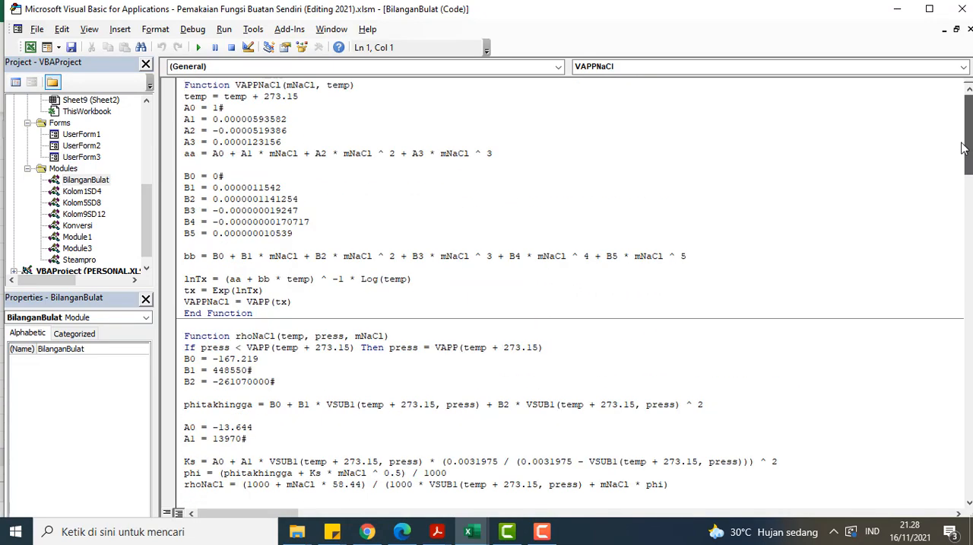
mouse_move(964, 149)
left_mouse_down()
mouse_move(971, 244)
mouse_move(971, 141)
left_mouse_up()
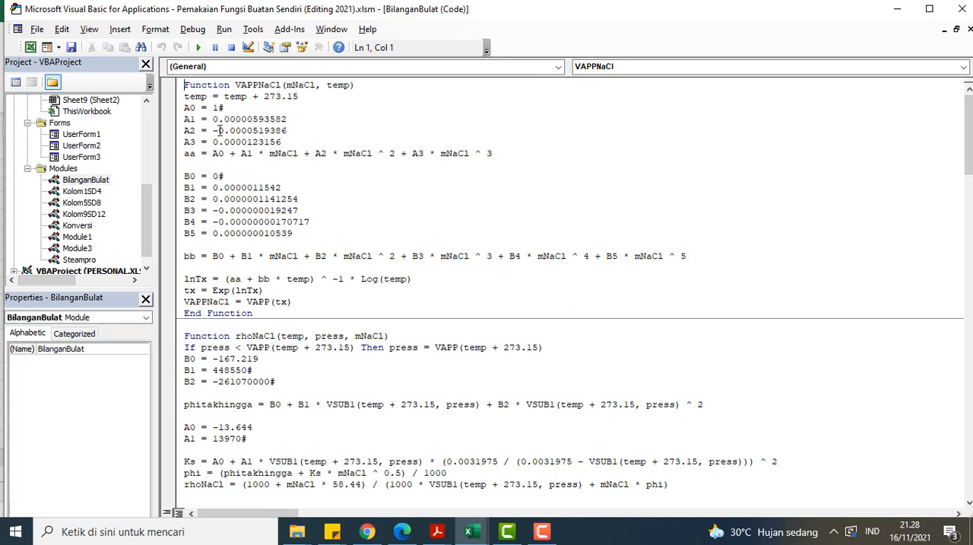
Step: Review the VAPPNaCl, rhoNaCl and dynviscNacl functions in the BilanganBulat module
scroll(227, 182, "down", 2)
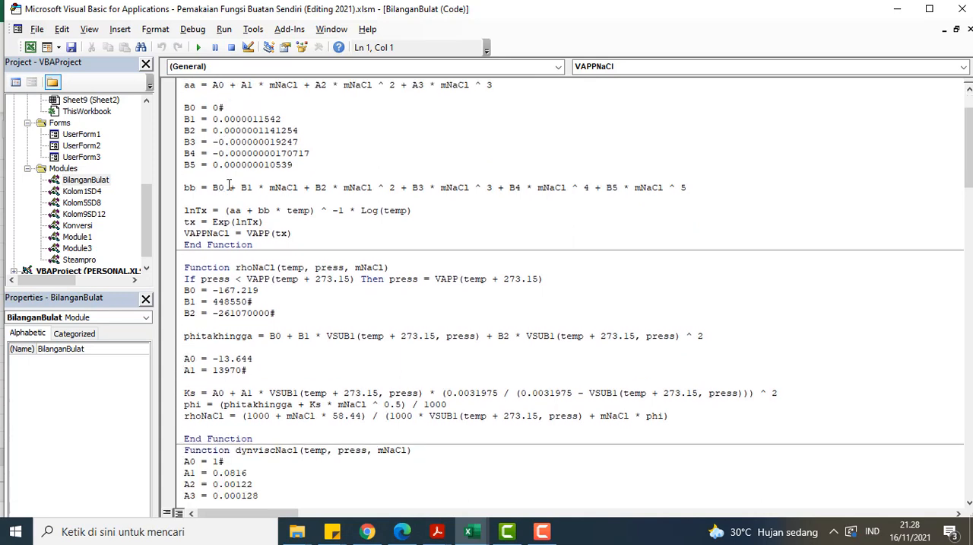
scroll(229, 183, "down", 4)
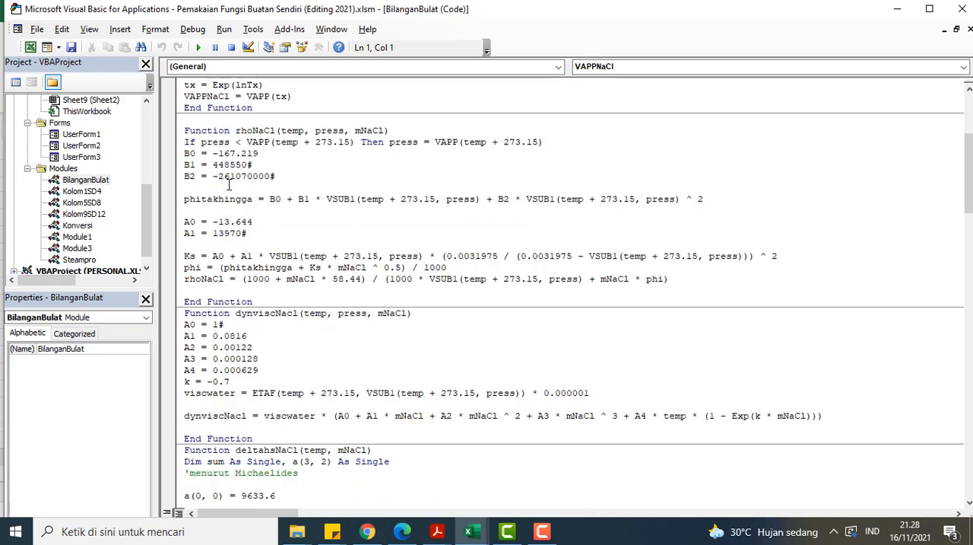
scroll(228, 183, "down", 1)
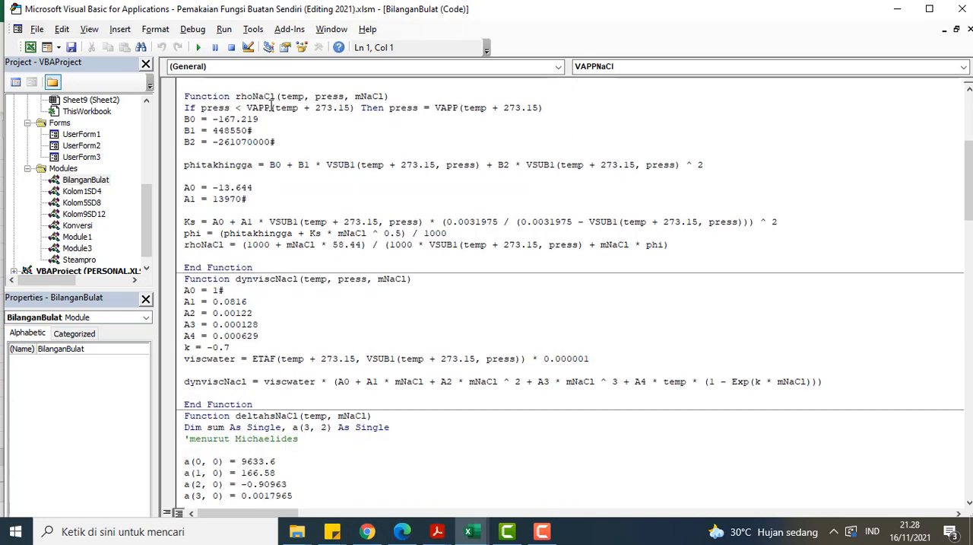
left_click(245, 97)
left_click_drag(245, 96, 255, 100)
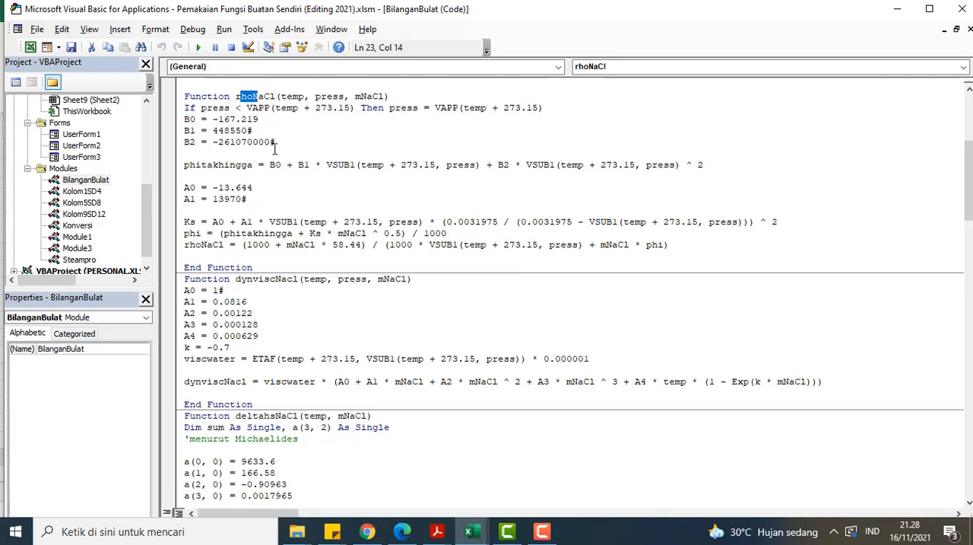
scroll(283, 198, "down", 1)
scroll(239, 251, "down", 5)
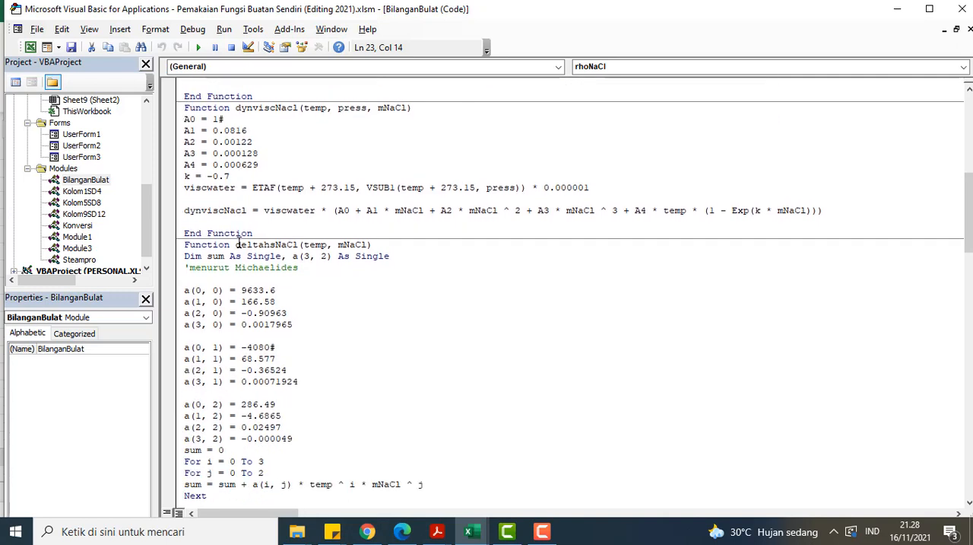
Step: Review the deltahsNaCl, hpureNaCl and following functions down to zCO2 in the BilanganBulat module
scroll(270, 215, "down", 1)
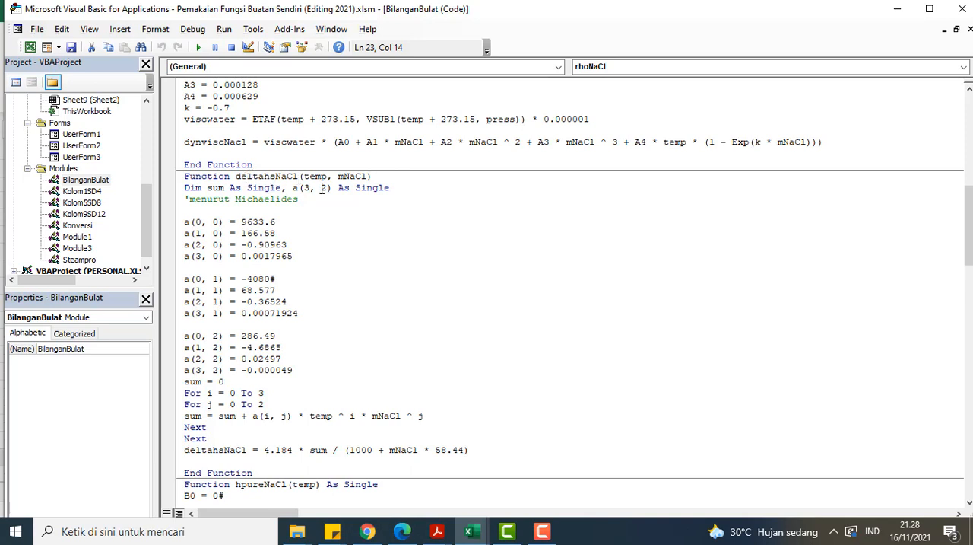
scroll(312, 206, "down", 7)
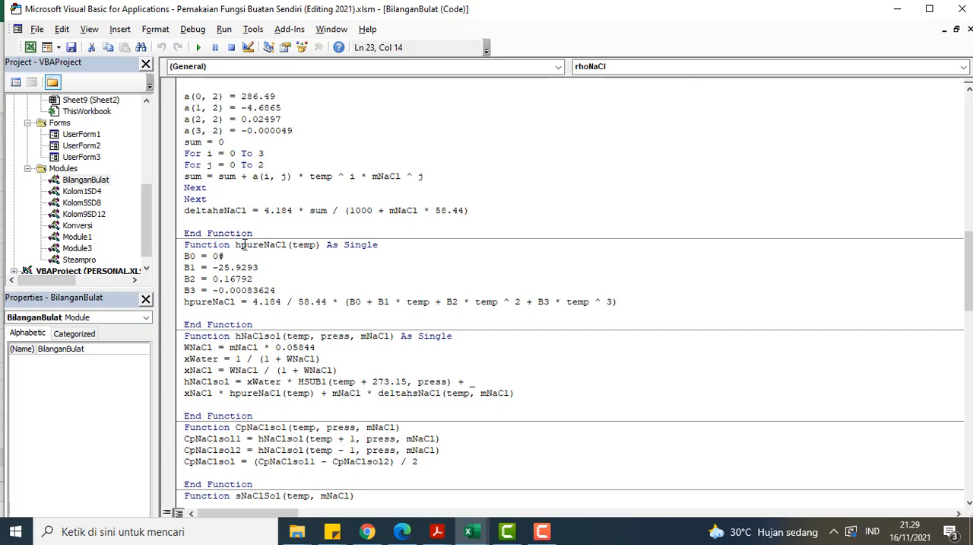
scroll(245, 244, "down", 2)
left_click(236, 177)
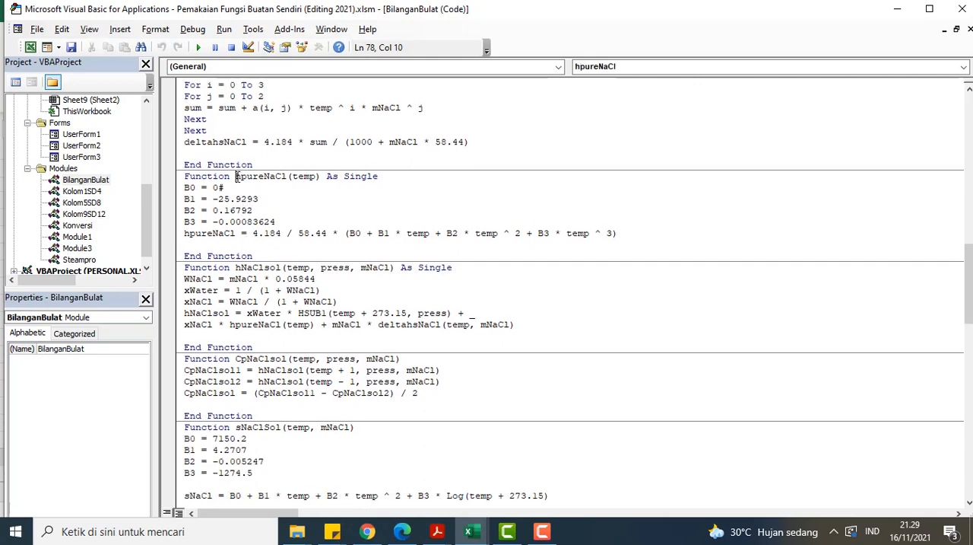
key("shift+Right")
scroll(284, 194, "down", 10)
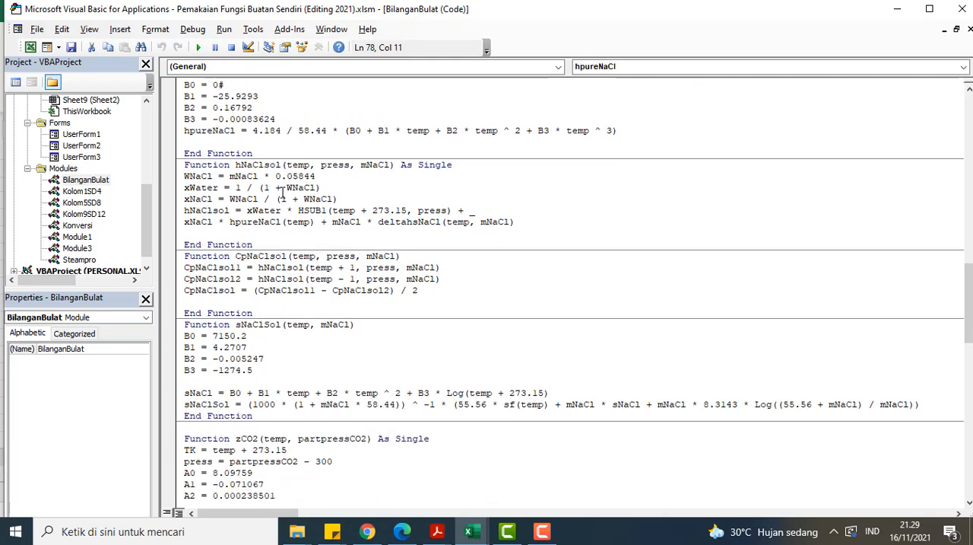
Step: Open the Kolom1SD4 and Kolom5SD8 modules and examine the 0.05 pressure condition in the kolom5 procedure
double_click(99, 193)
double_click(89, 203)
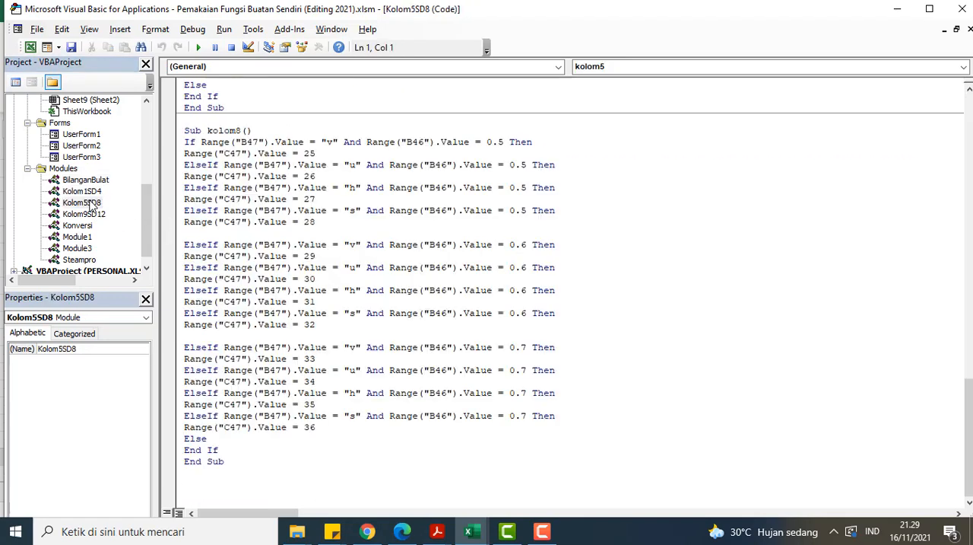
scroll(393, 183, "up", 7)
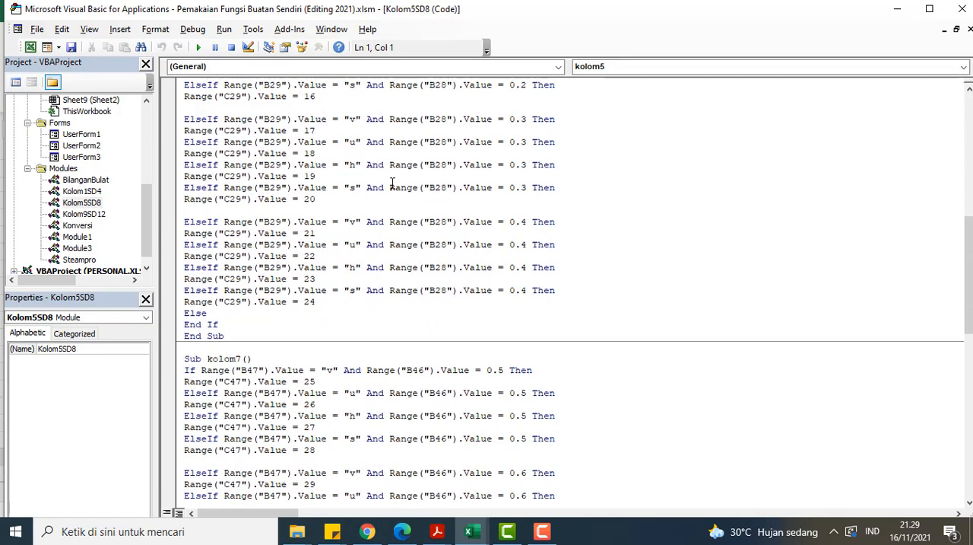
scroll(392, 184, "up", 13)
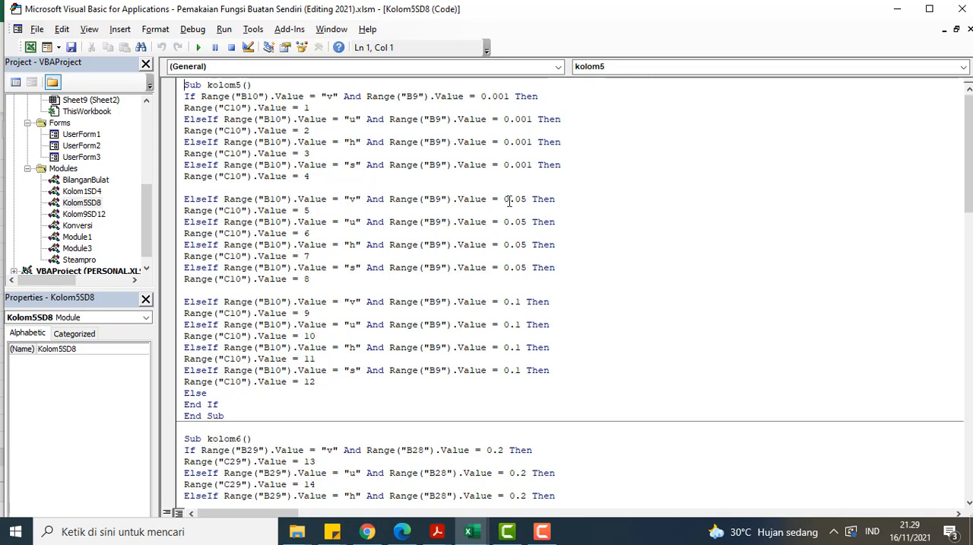
left_click_drag(502, 200, 527, 196)
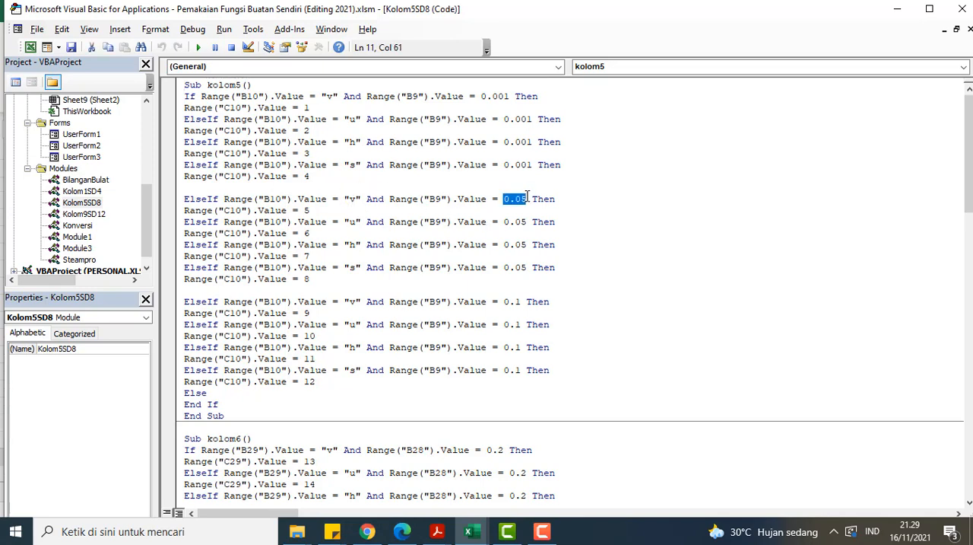
Step: Return to the workbook's ST_SH2 (SuperHeatedSteam) sheet and set the double interpolation property to u
left_click(898, 8)
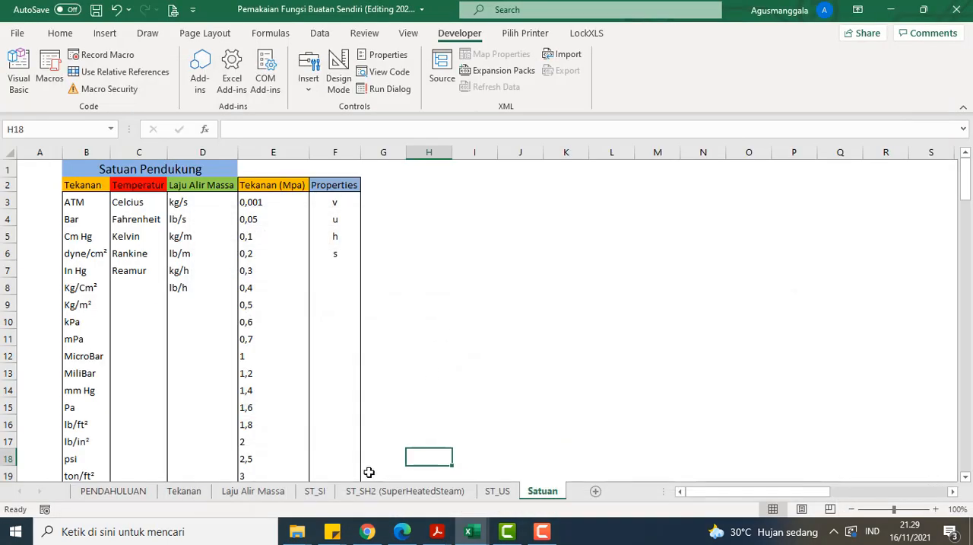
left_click(360, 491)
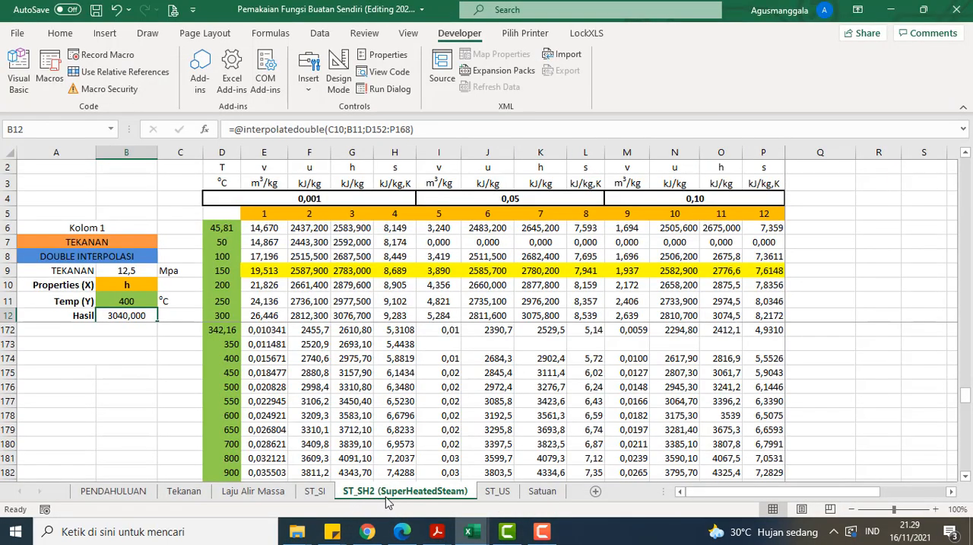
left_click(152, 288)
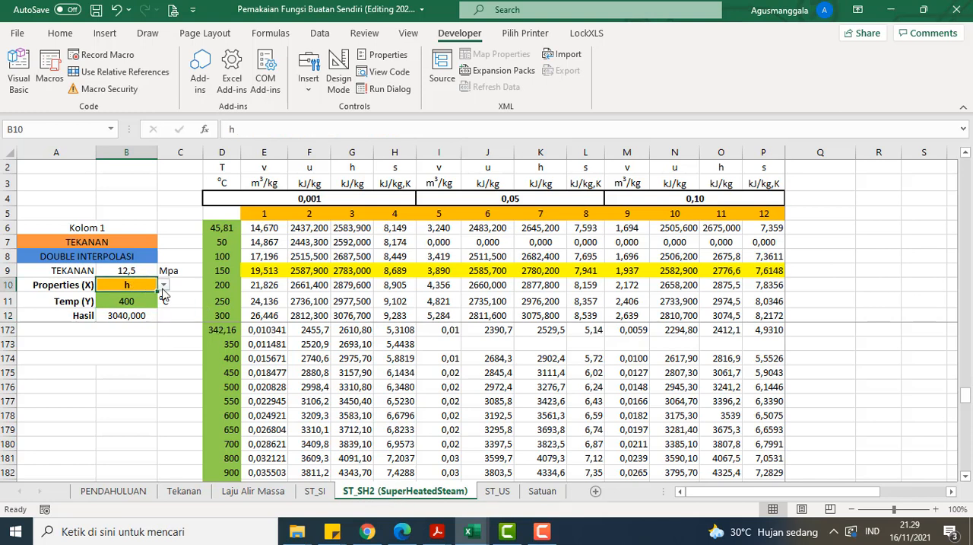
left_click(164, 285)
left_click(144, 307)
left_click(137, 343)
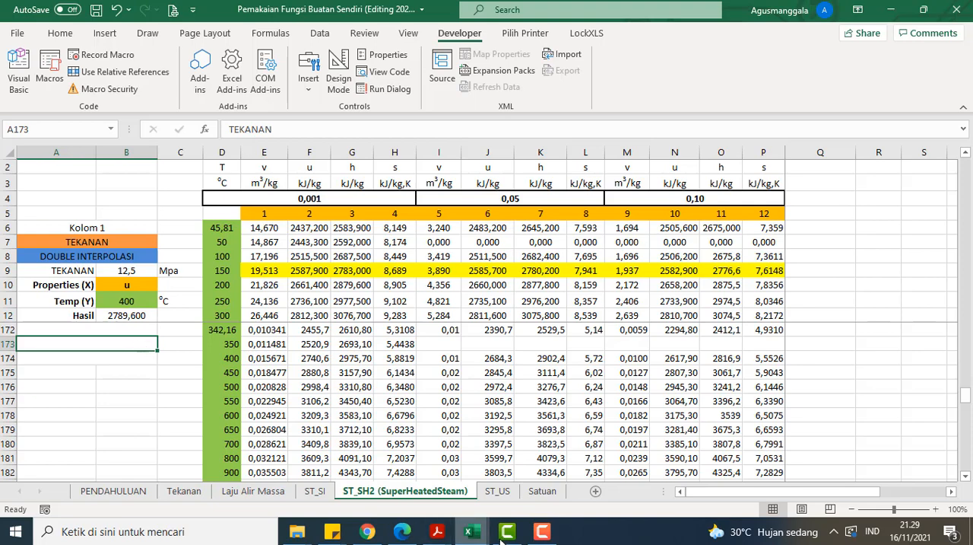
mouse_move(477, 538)
left_click(508, 473)
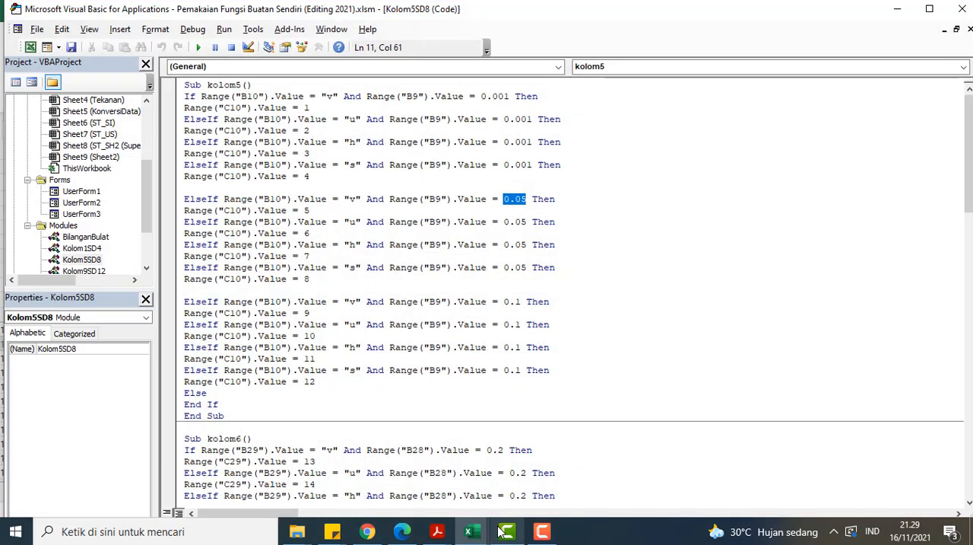
Step: Return to the VBA editor, look further through the Kolom5SD8 code, and open the Kolom9SD12 module to review the kolom9 procedure
left_click(340, 243)
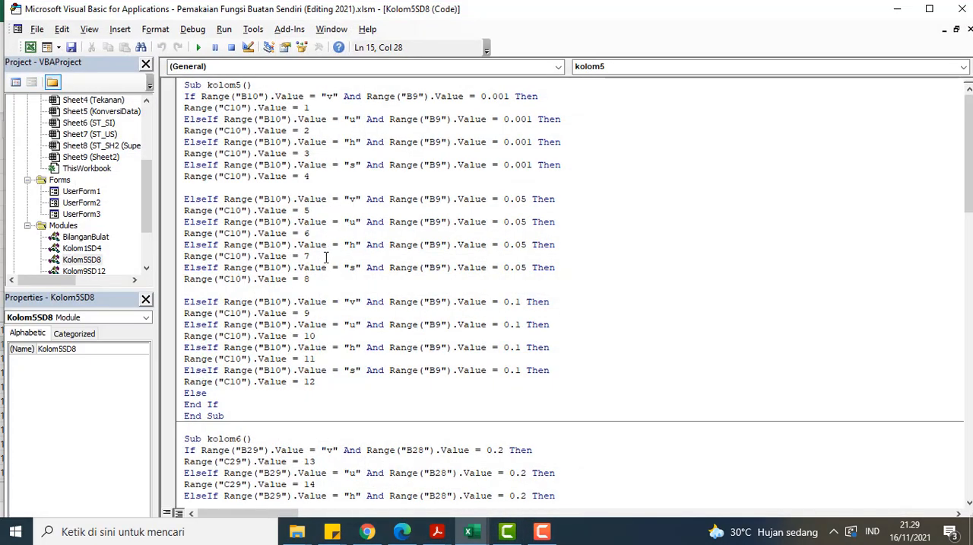
scroll(327, 257, "down", 1)
scroll(125, 272, "down", 1)
left_click(104, 242)
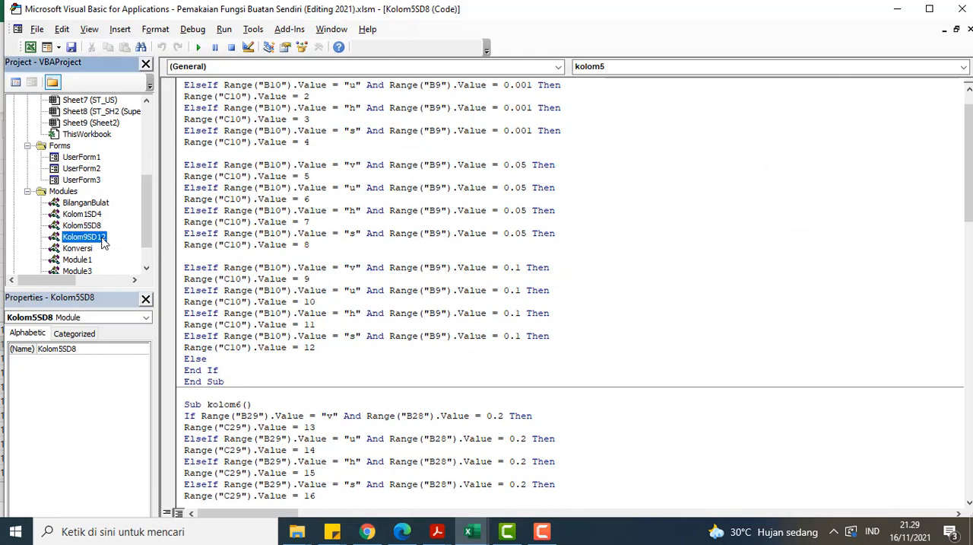
double_click(104, 241)
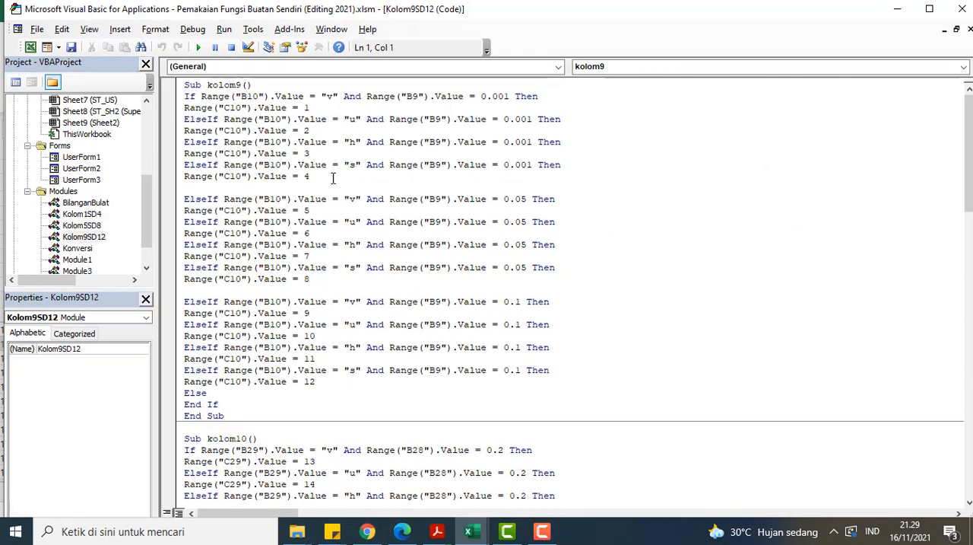
scroll(284, 208, "down", 1)
Step: Open the Konversi, Module1 and Module3 modules to review the temperature conversion functions and the recorded macros
double_click(84, 251)
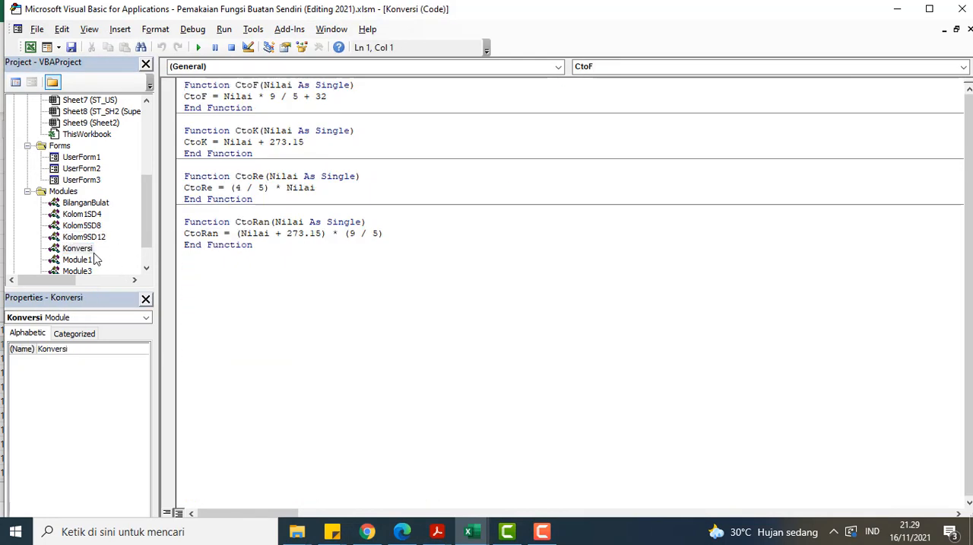
double_click(83, 260)
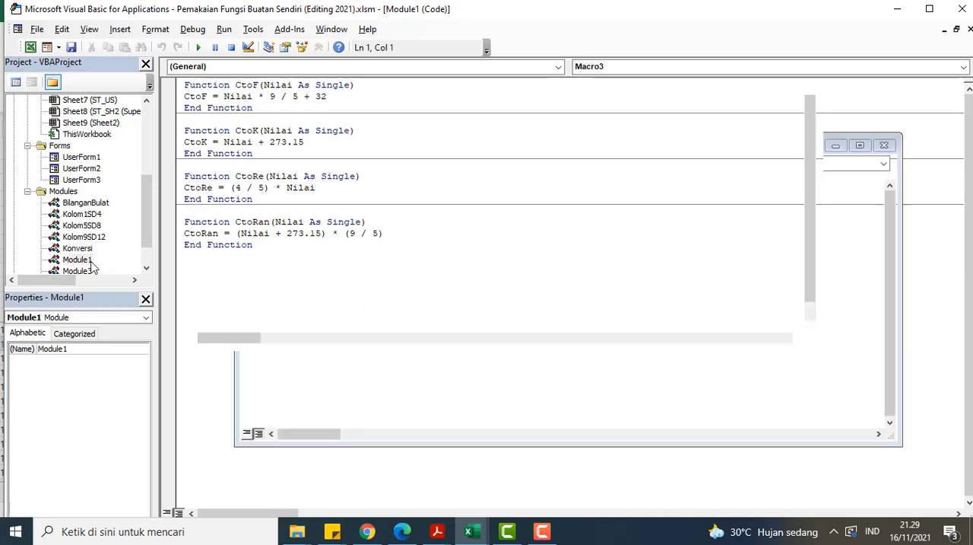
left_click(84, 273)
double_click(83, 271)
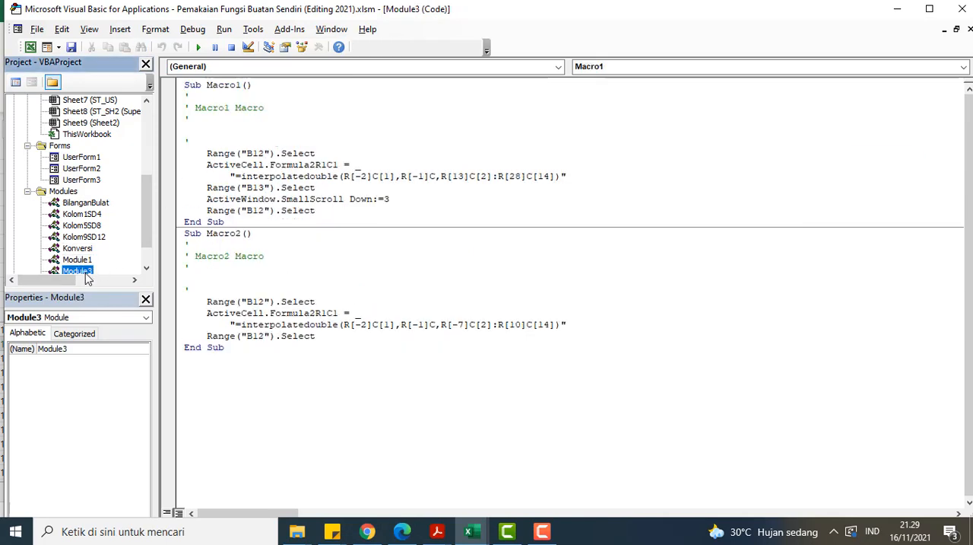
left_click(458, 141)
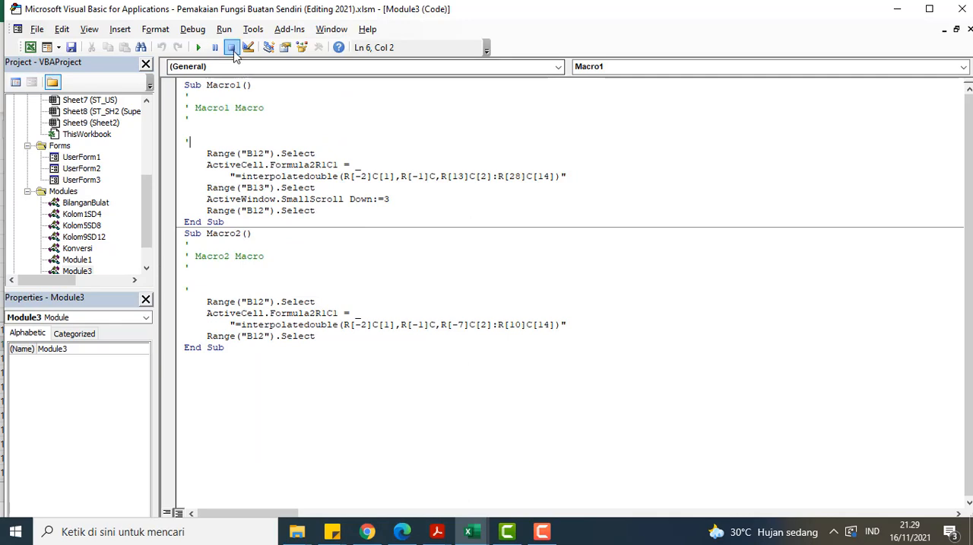
Step: Return to the ST_SH2 sheet and examine the interpolatedouble formula in the Hasil cell B12 and the steam tables for lower pressures
left_click(897, 9)
scroll(579, 202, "up", 3)
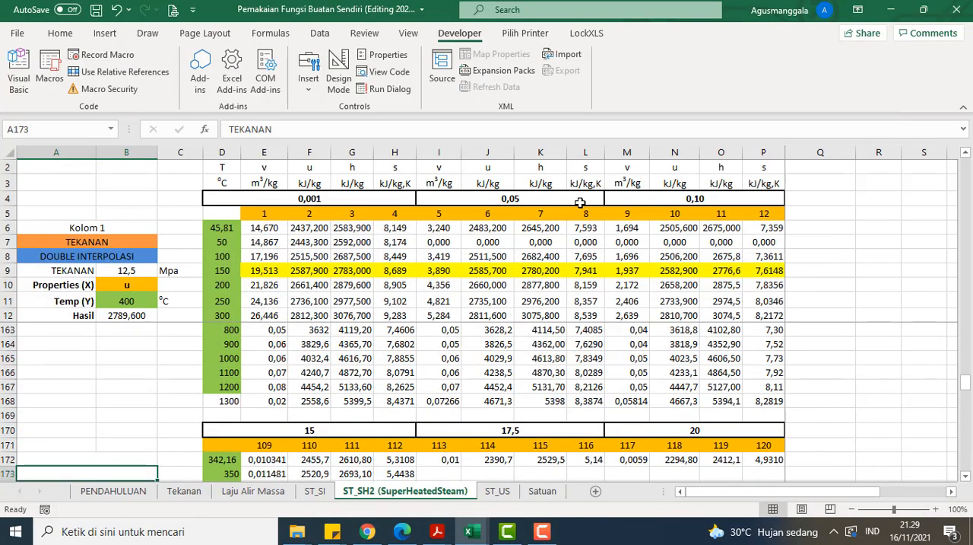
scroll(174, 326, "up", 5)
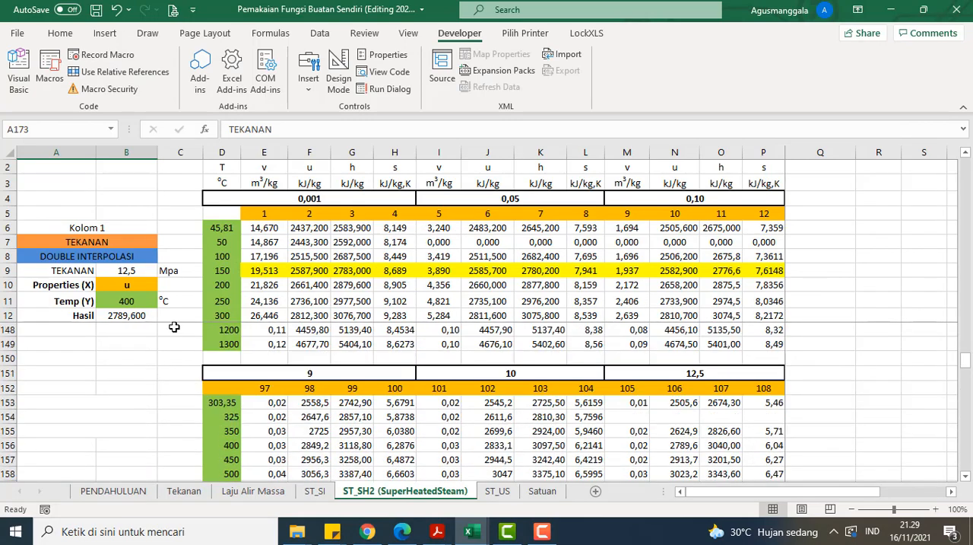
scroll(174, 326, "up", 2)
left_click(149, 313)
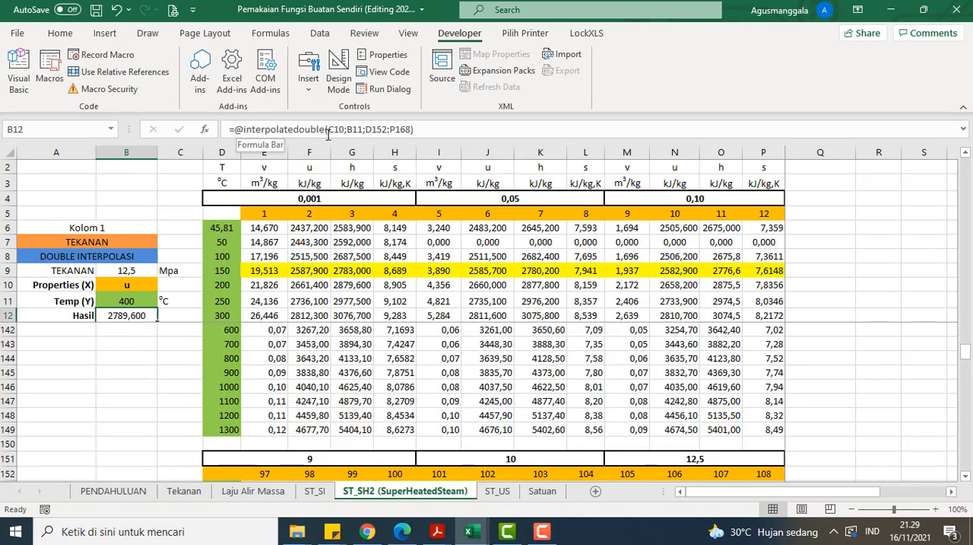
scroll(315, 280, "up", 1)
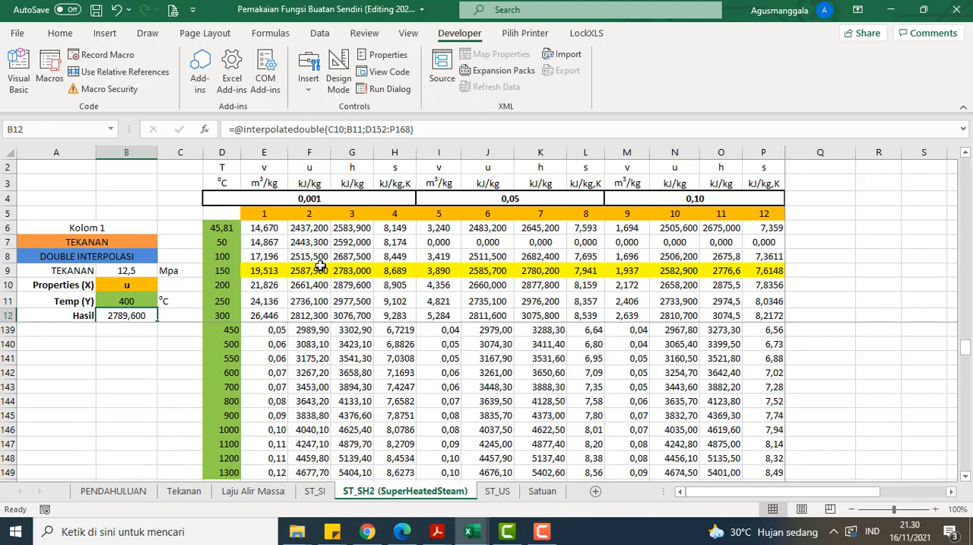
scroll(319, 264, "up", 20)
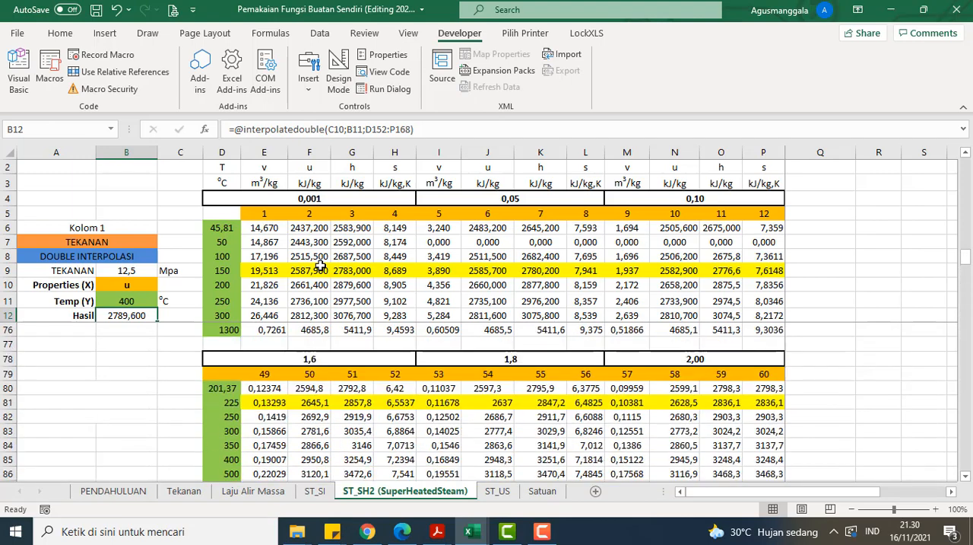
scroll(320, 263, "up", 4)
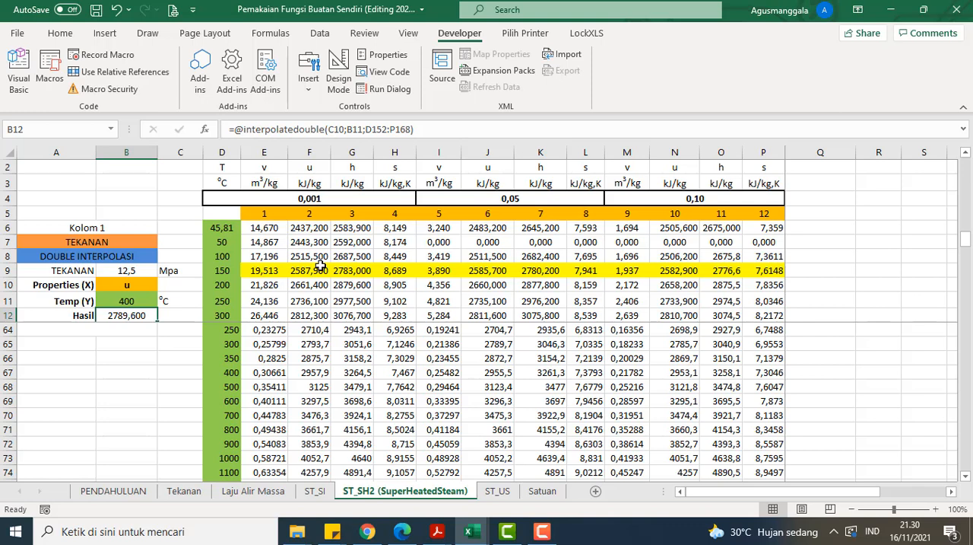